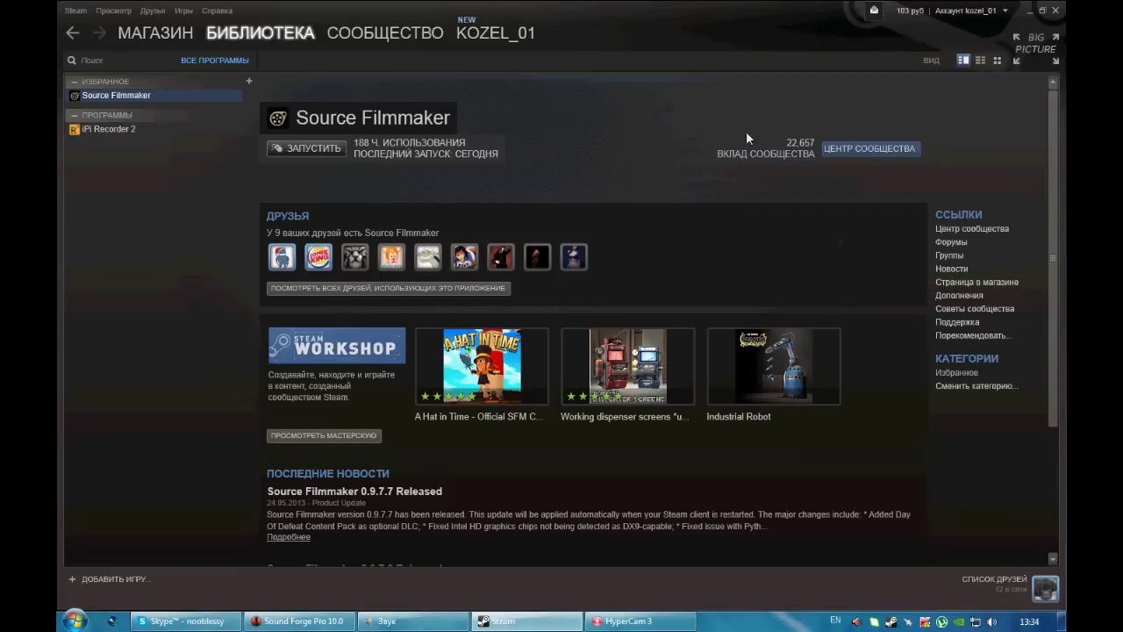
Step: Launch the Source Filmmaker SDK and start Source Filmmaker from its launcher with the Dota2 mod selected
click(325, 147)
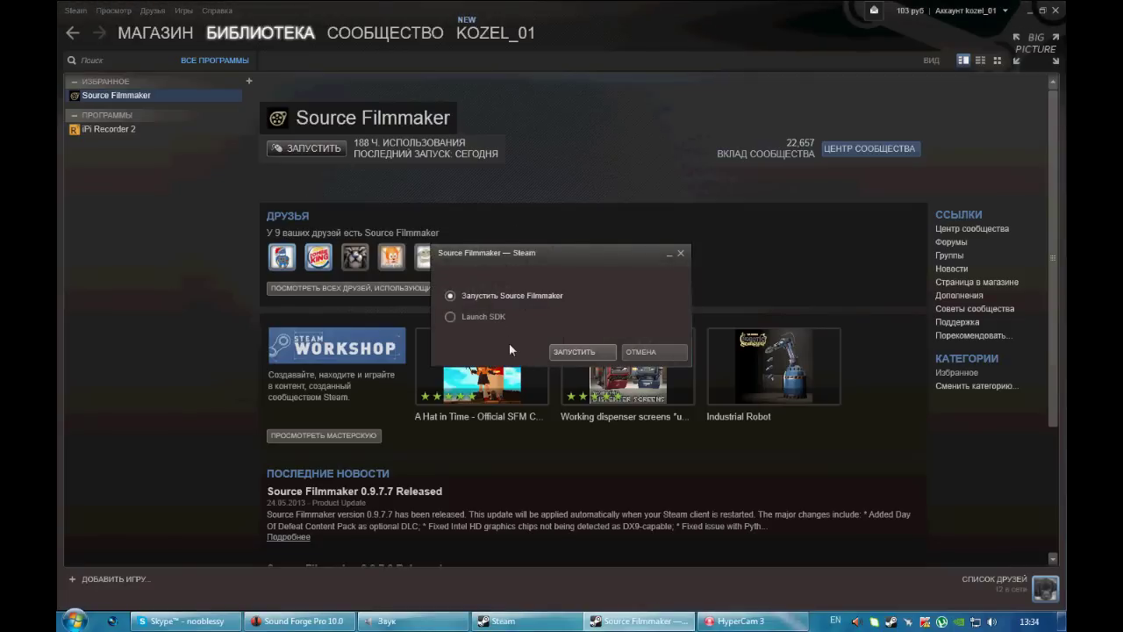
click(482, 318)
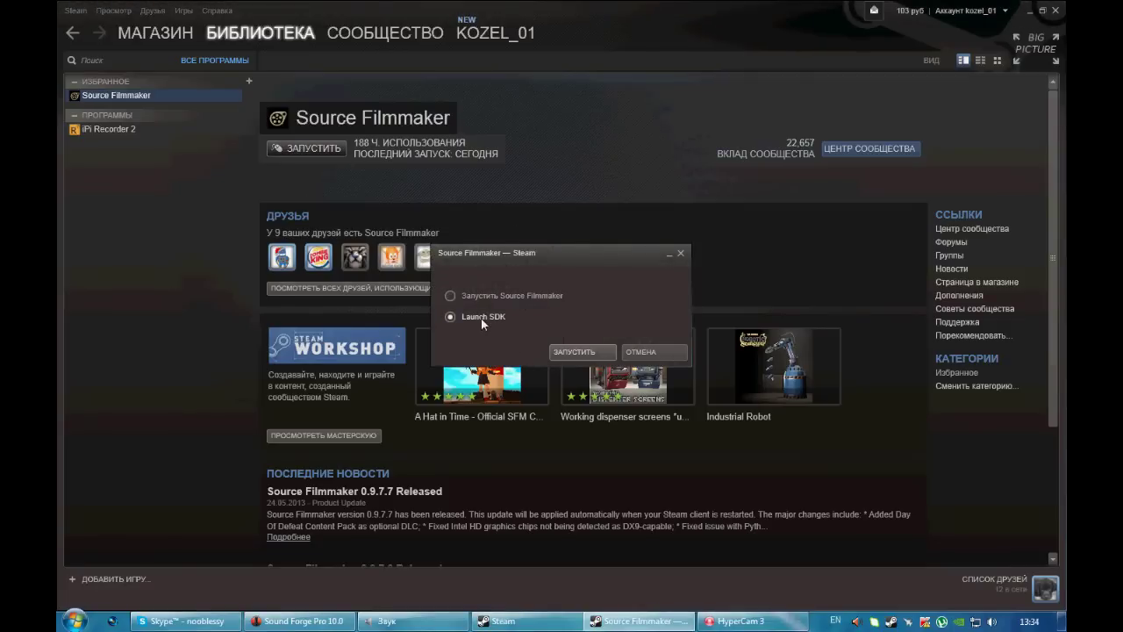
click(572, 353)
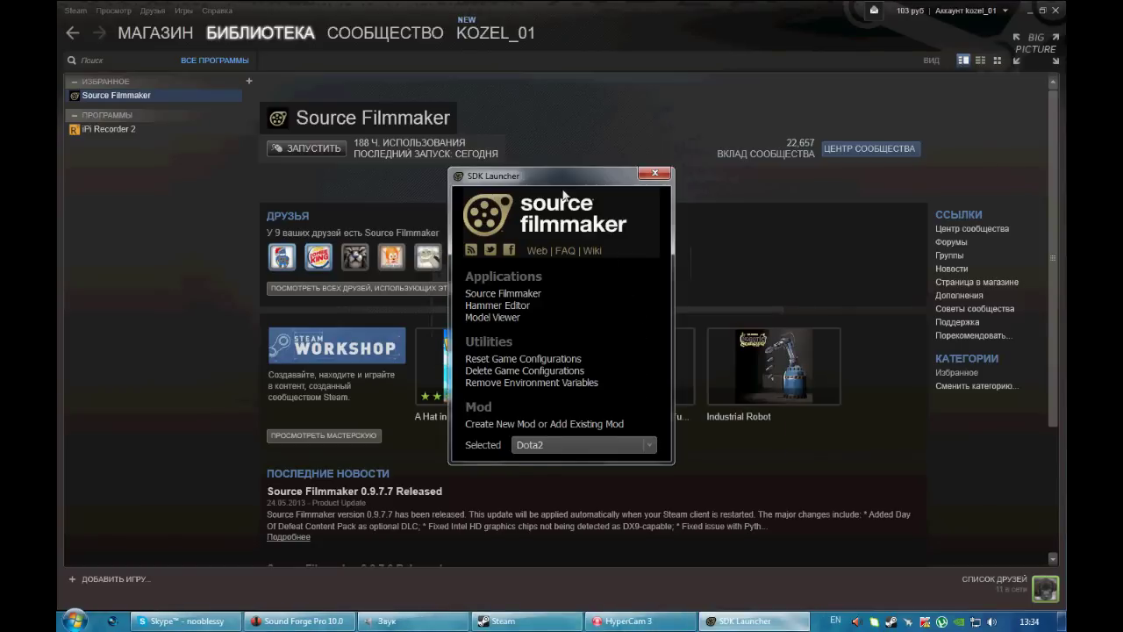
drag(554, 175, 557, 174)
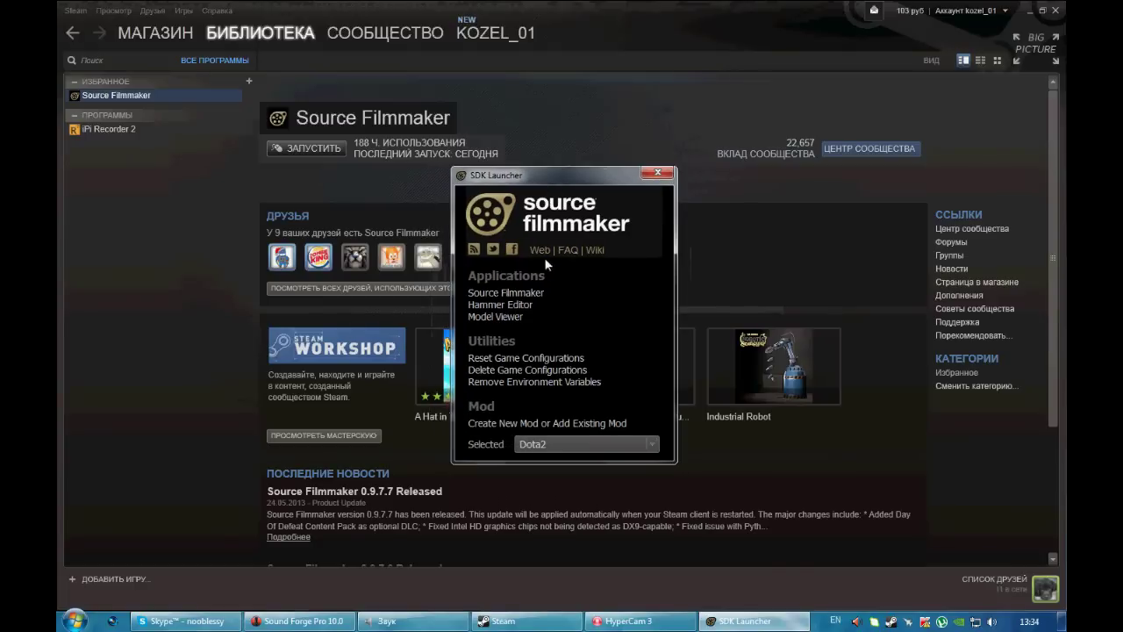
double_click(541, 292)
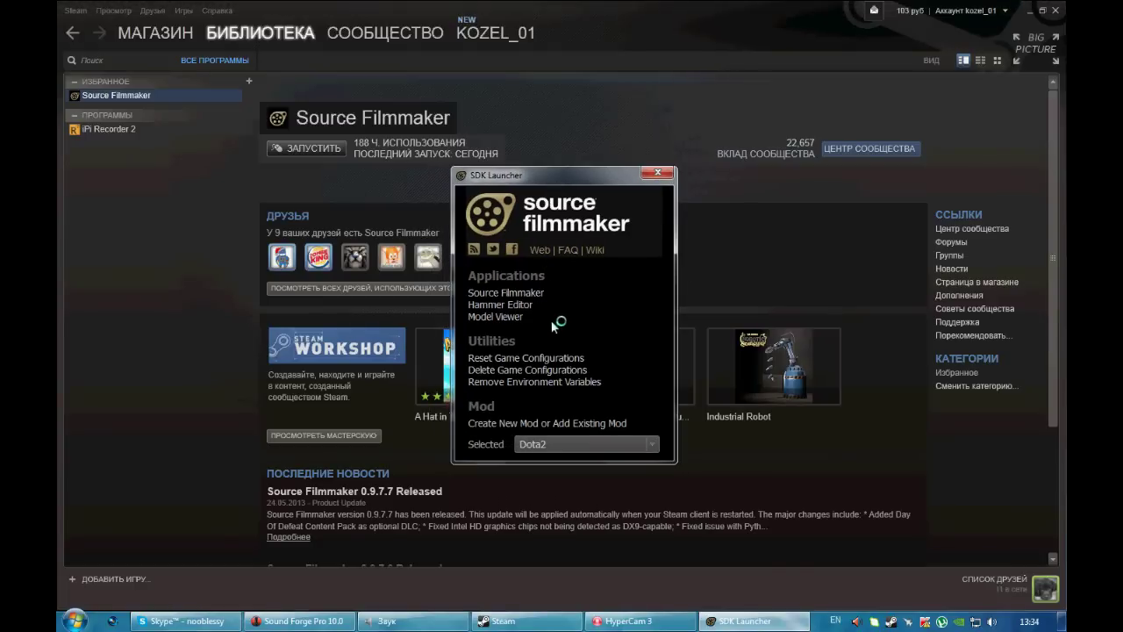
click(669, 173)
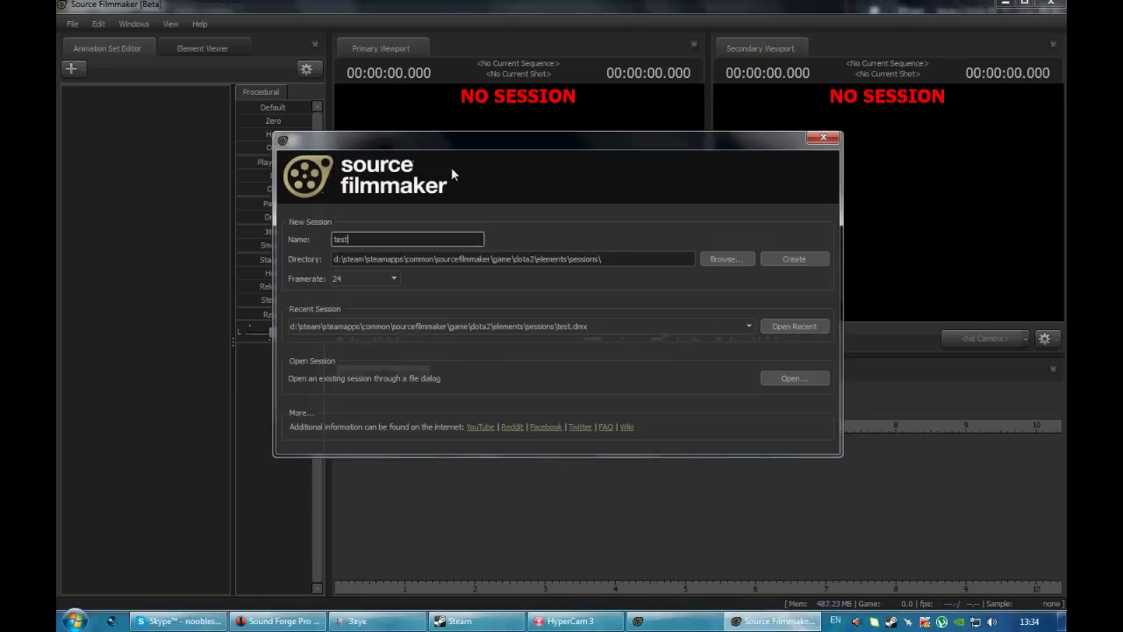
Step: Create a new session named test in the dota2 sessions directory with a framerate of 29.97
drag(464, 148, 451, 158)
drag(434, 249, 690, 278)
click(383, 270)
click(321, 270)
click(619, 269)
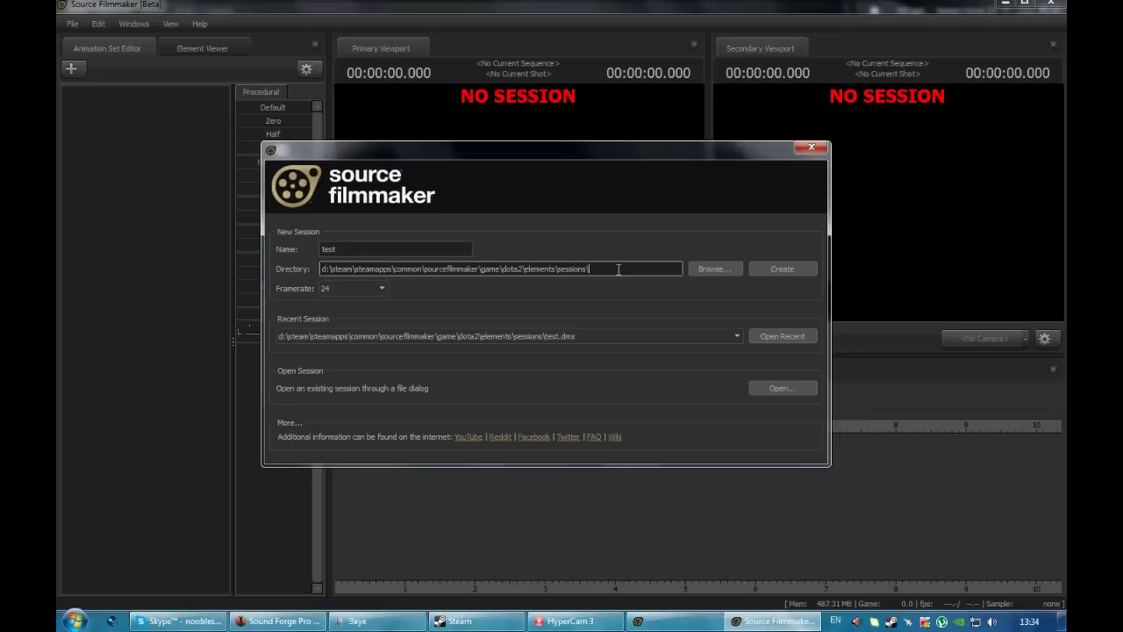
click(344, 292)
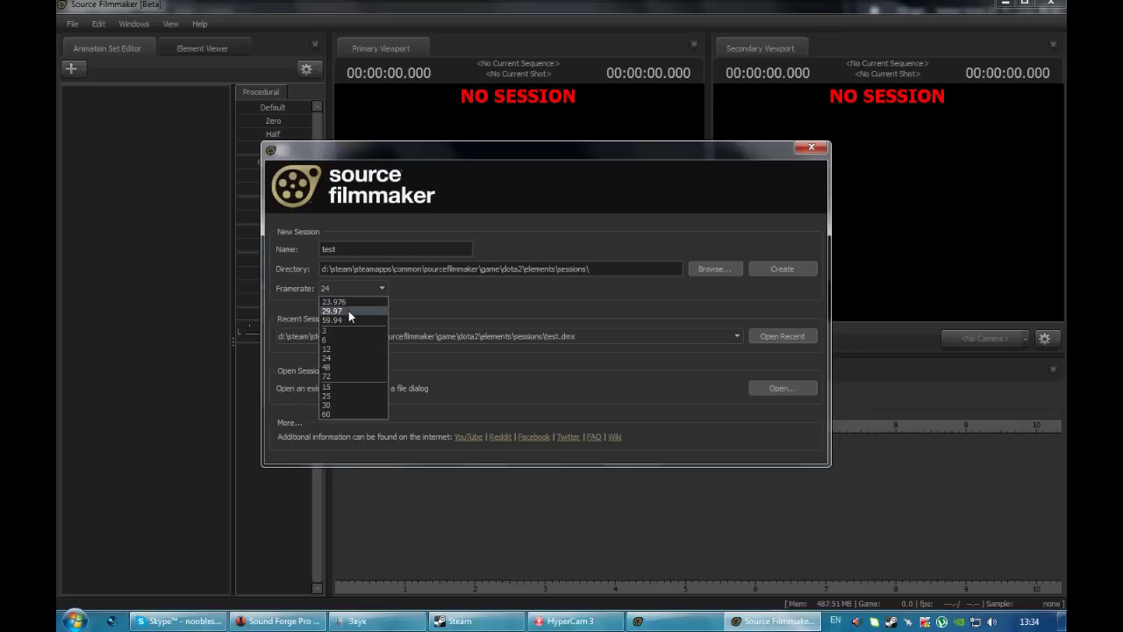
click(348, 311)
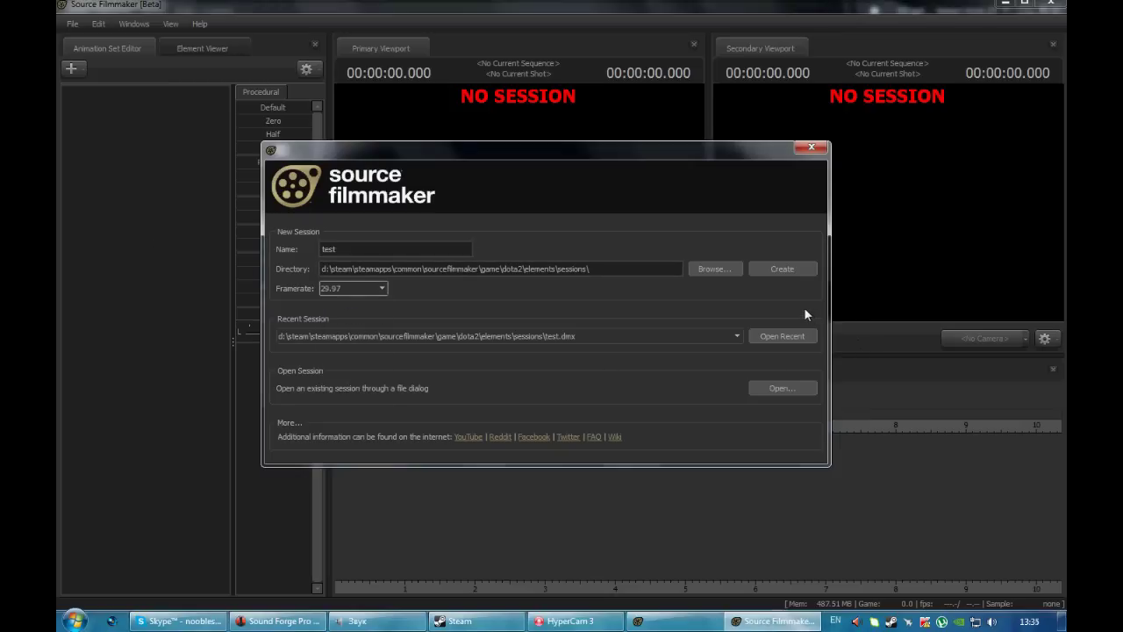
click(798, 268)
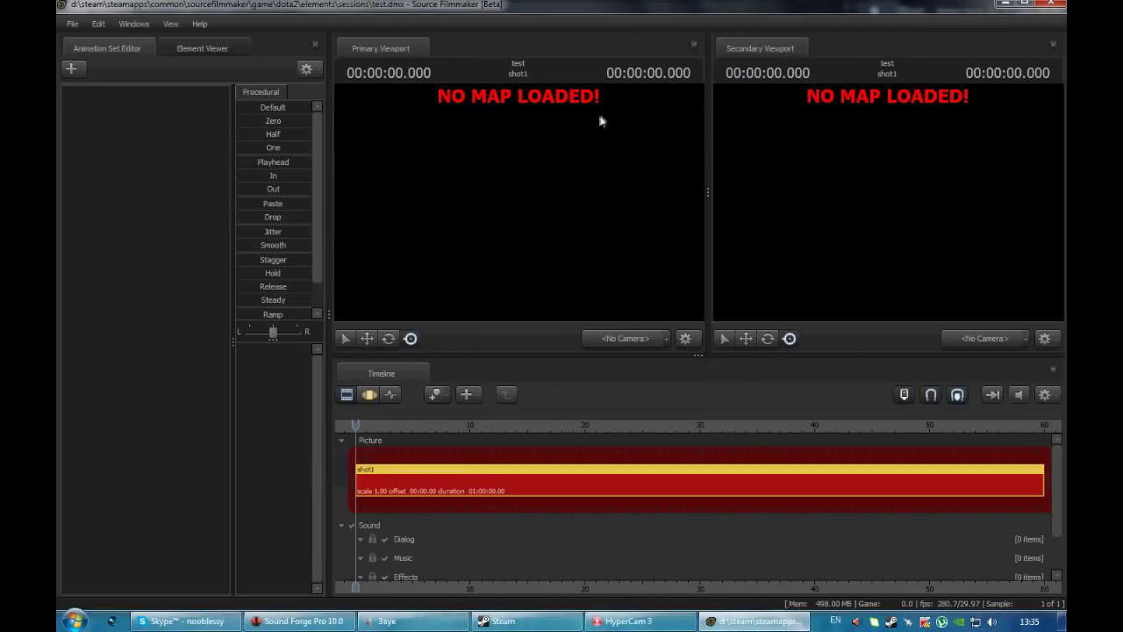
Step: Load the map stage.bsp into the session, filtering the map files by "sta"
click(72, 24)
click(122, 134)
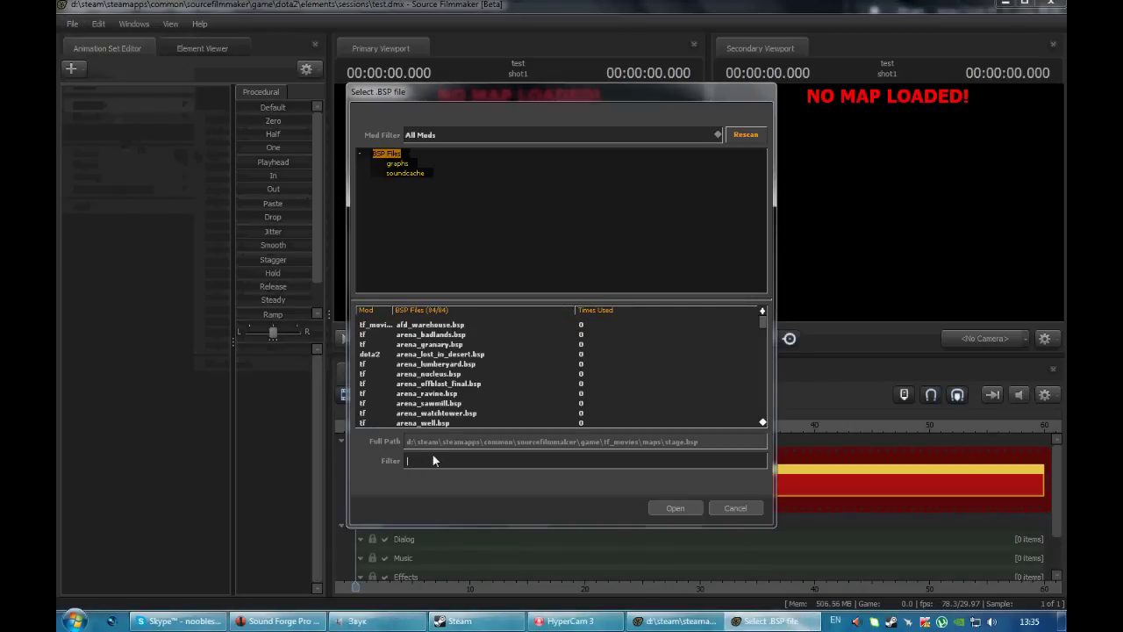
text(st)
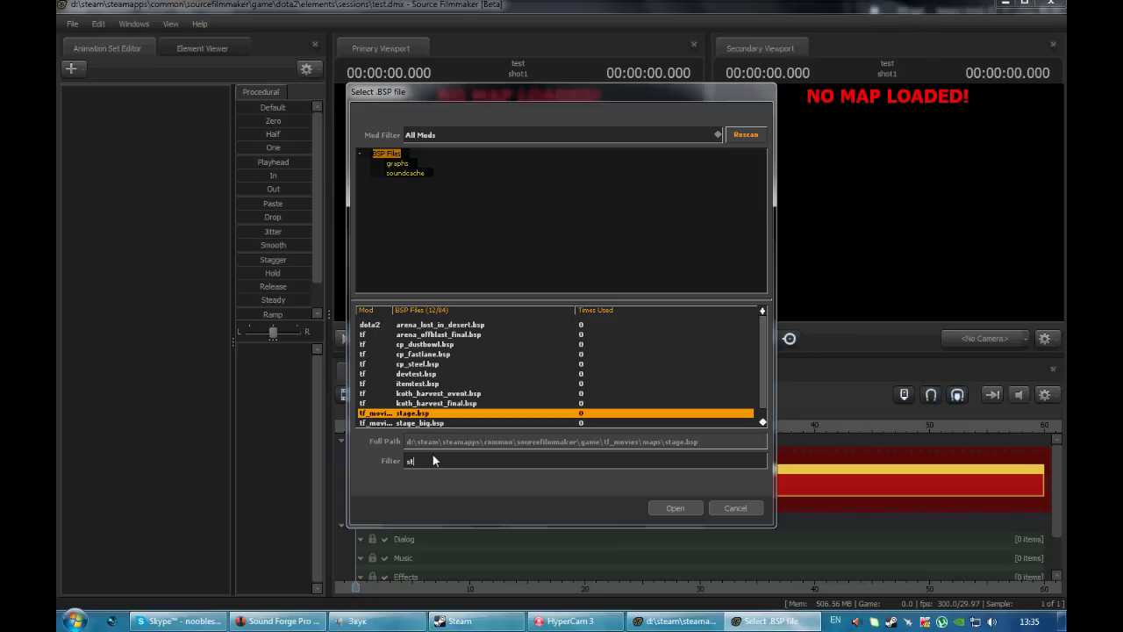
text(ge)
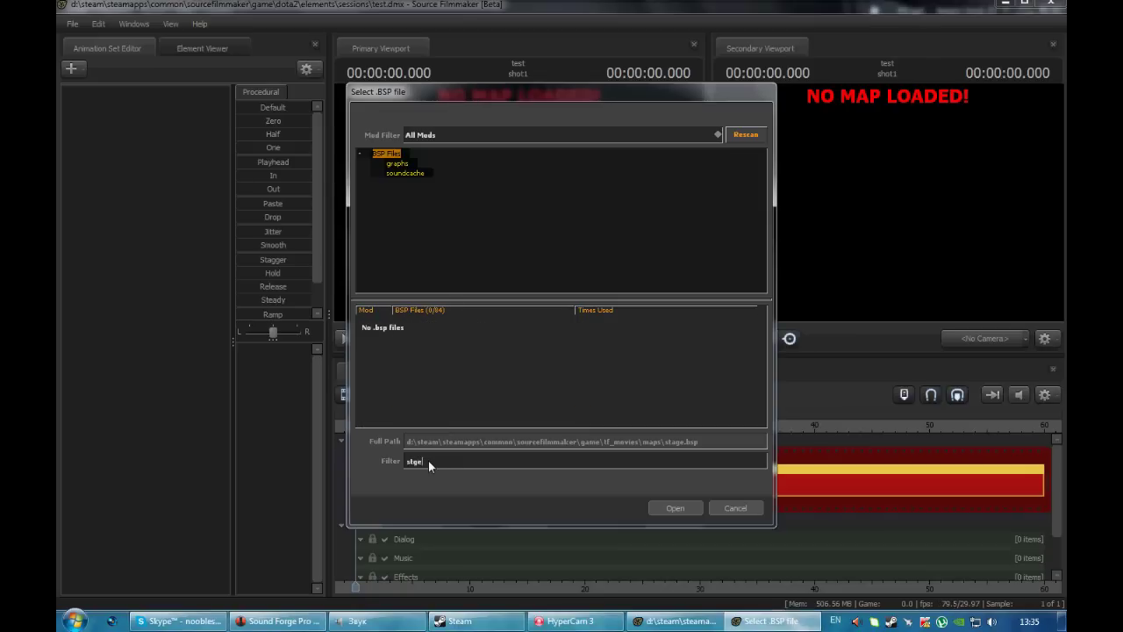
key(BackSpace)
key(BackSpace)
text(a)
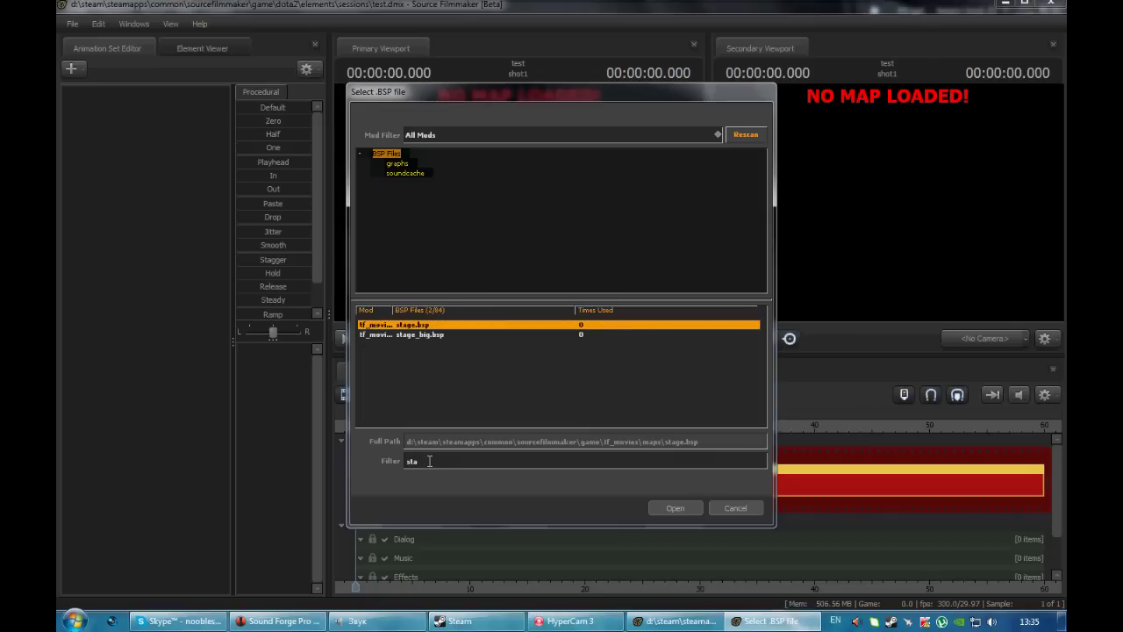
click(675, 508)
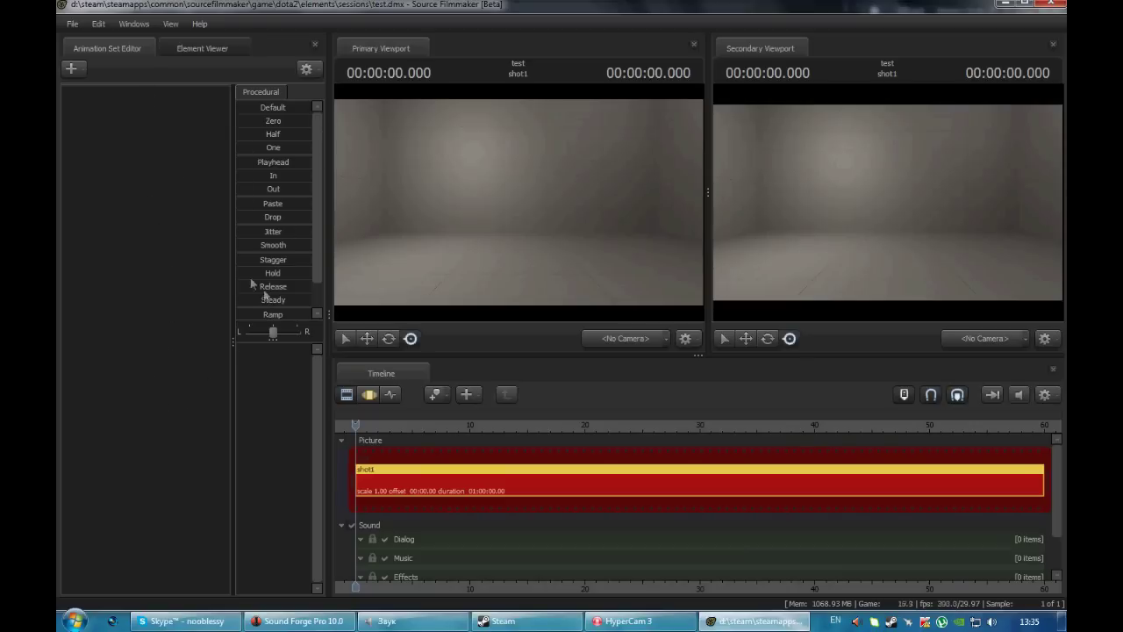
Step: Look through the timeline's Motion Editor, Clip Editor and Graph Editor modes, moving the playhead slightly past the shot's start
drag(313, 212, 326, 171)
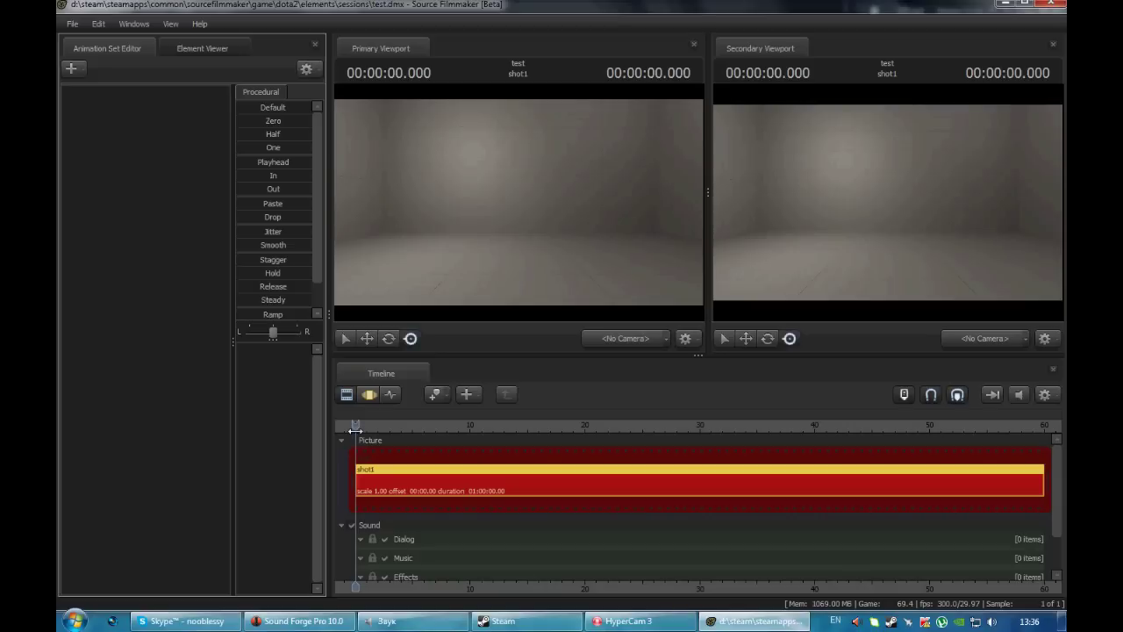
click(370, 394)
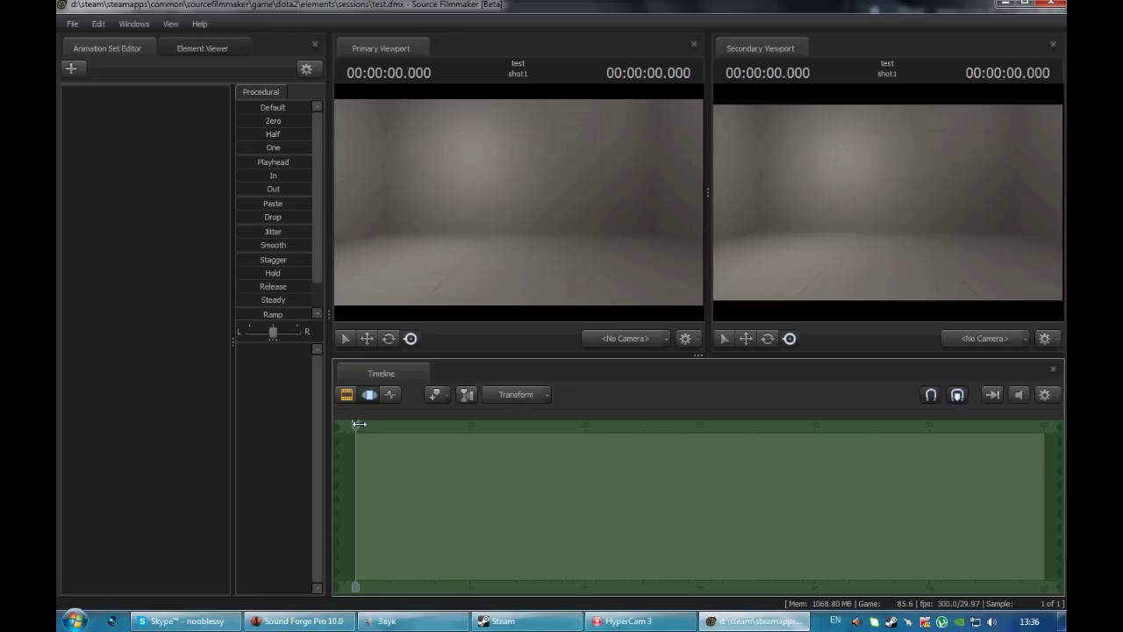
click(368, 395)
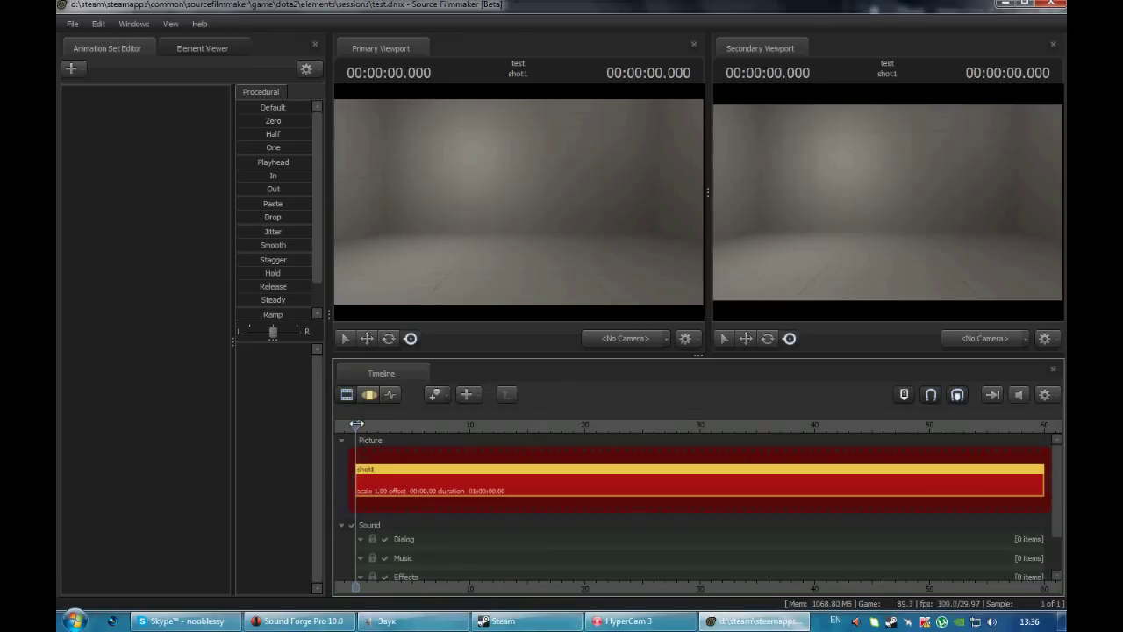
mouse_move(355, 426)
mouse_down()
mouse_move(426, 425)
mouse_move(354, 427)
mouse_up()
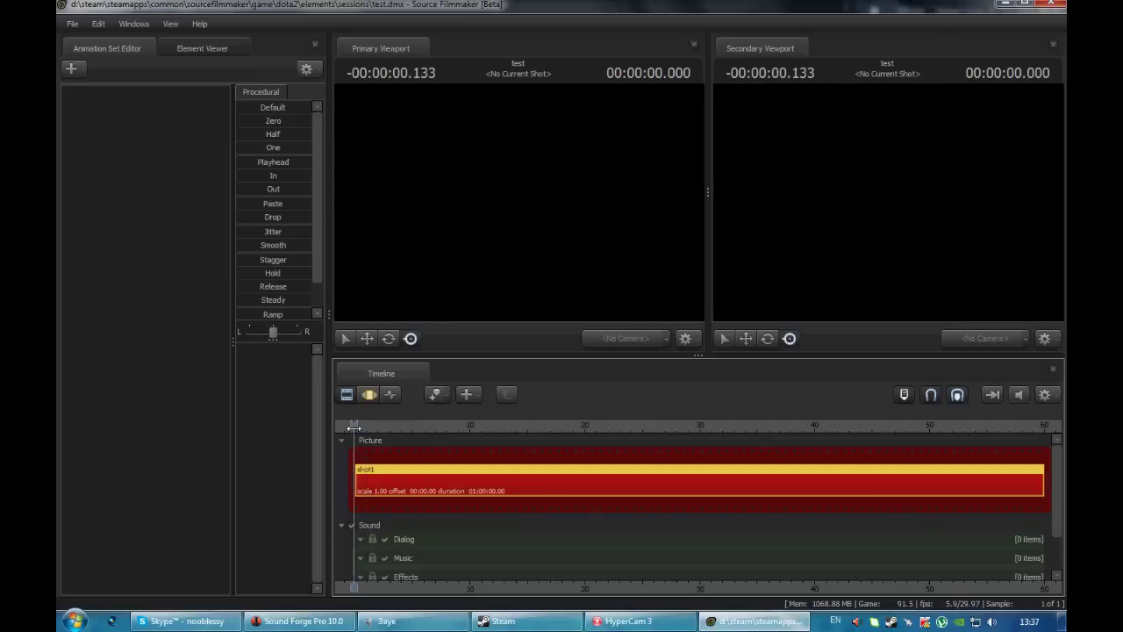
click(360, 426)
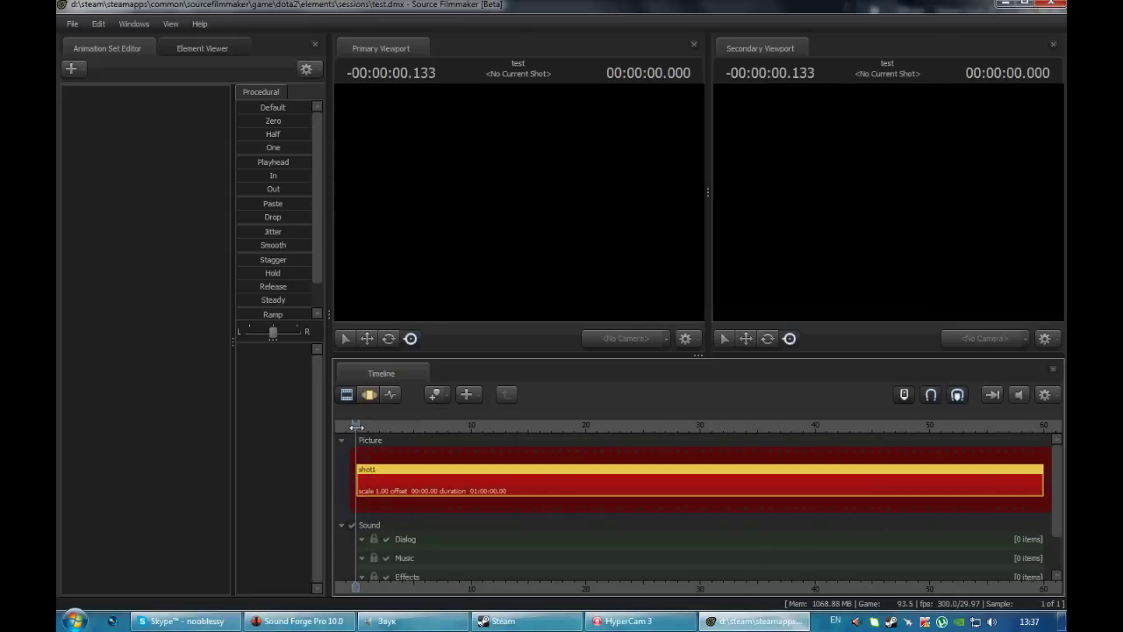
click(389, 395)
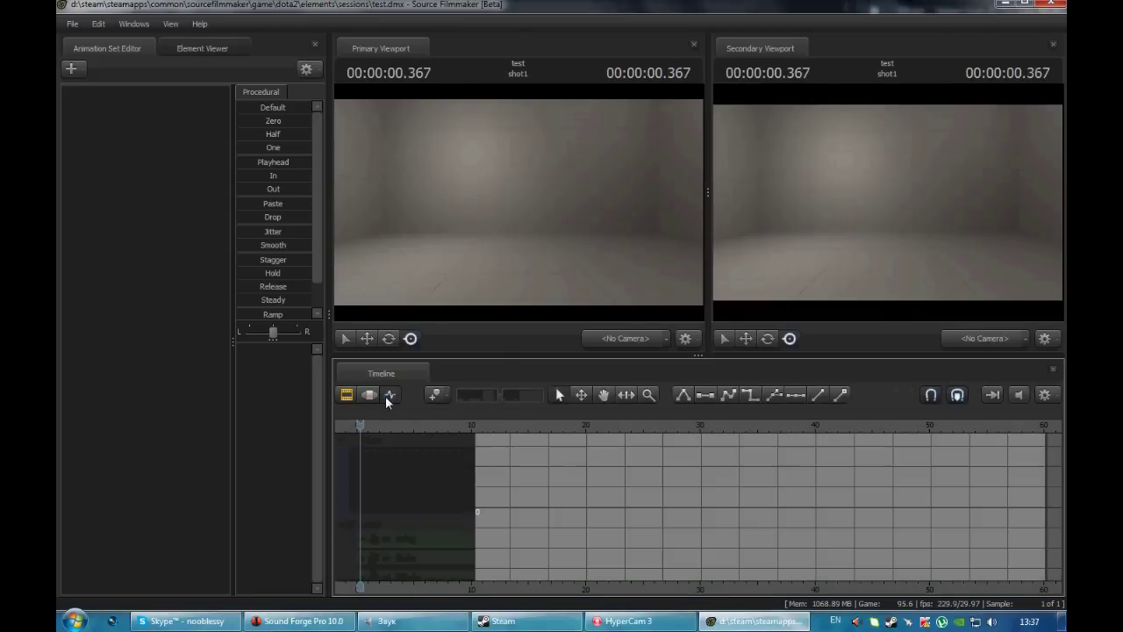
drag(501, 594, 677, 586)
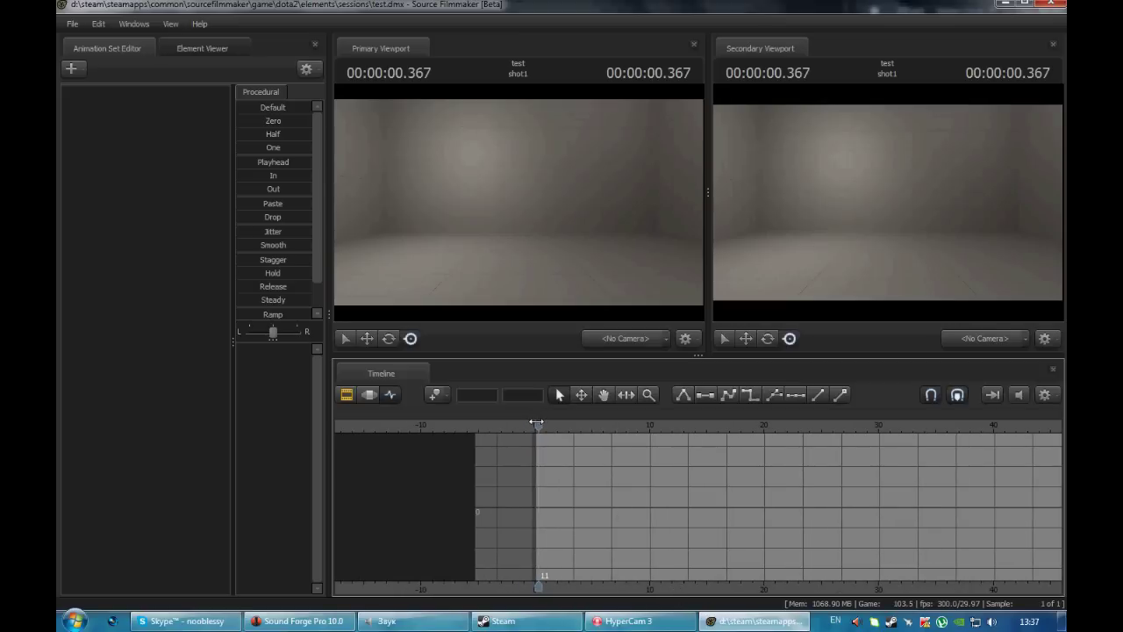
Step: Switch the timeline to the Motion Editor and create an animation set for the new dota2 model heroes\luna\luna.mdl
click(370, 396)
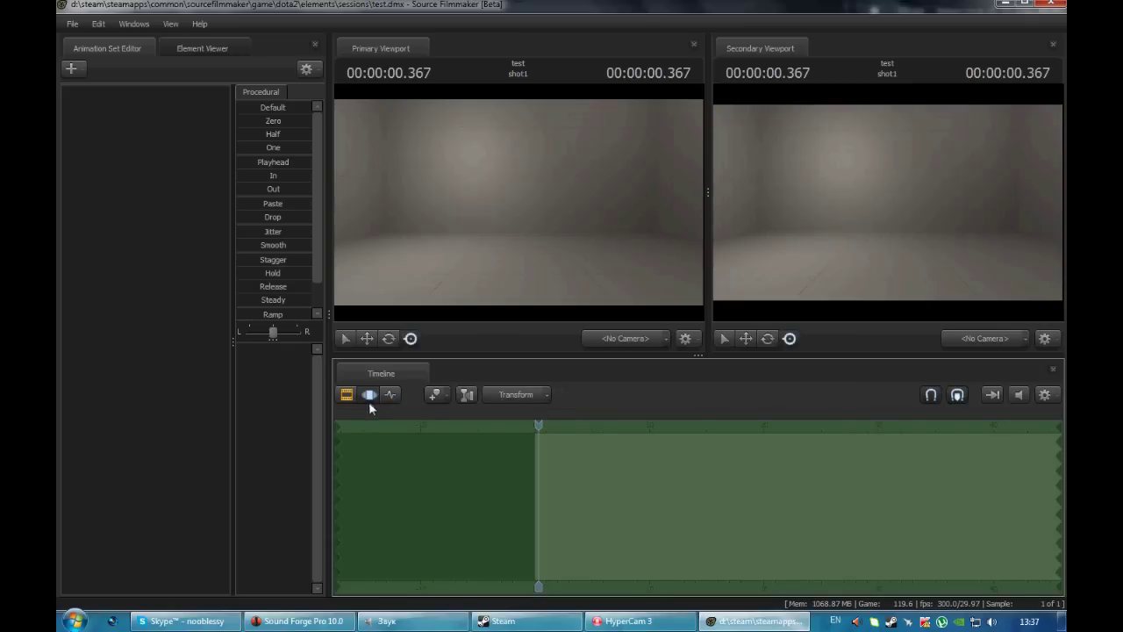
right_click(124, 131)
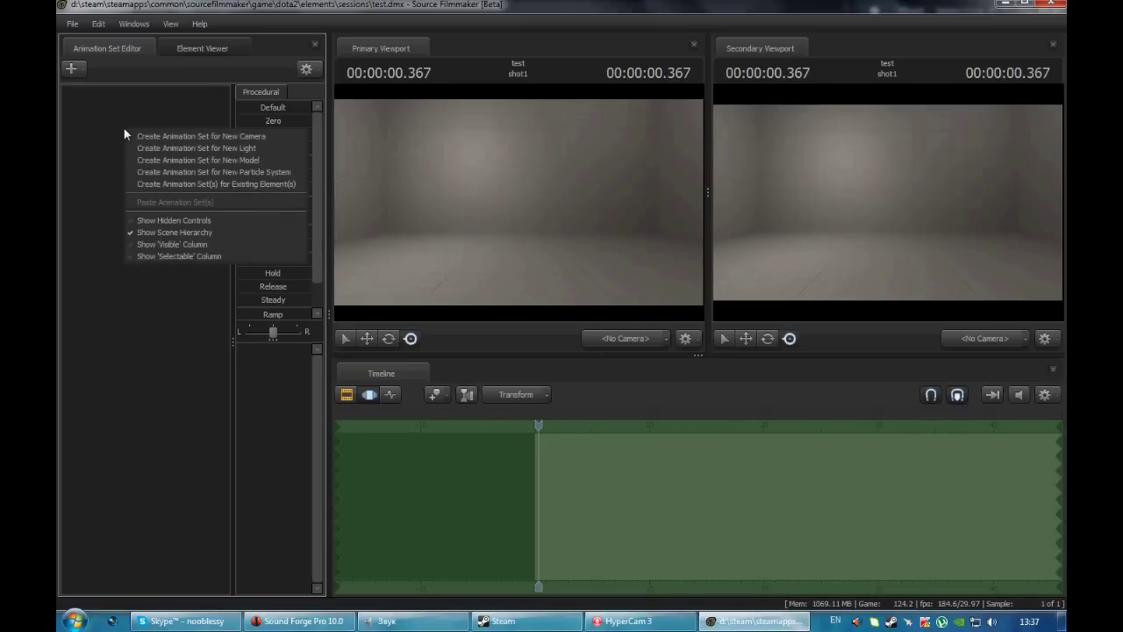
click(186, 159)
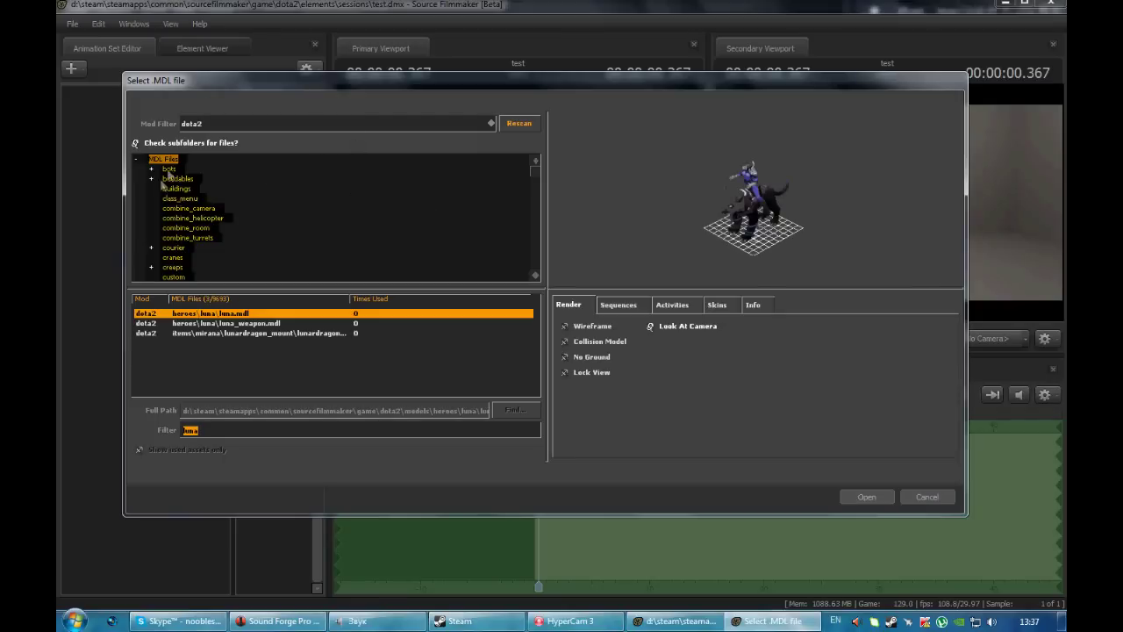
click(304, 124)
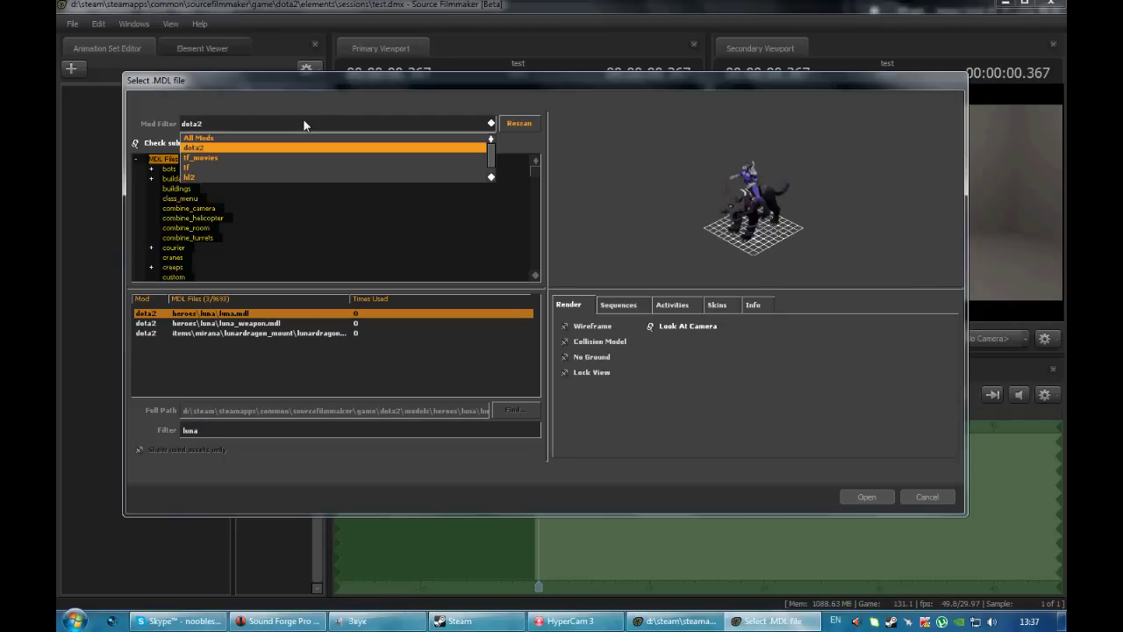
click(303, 123)
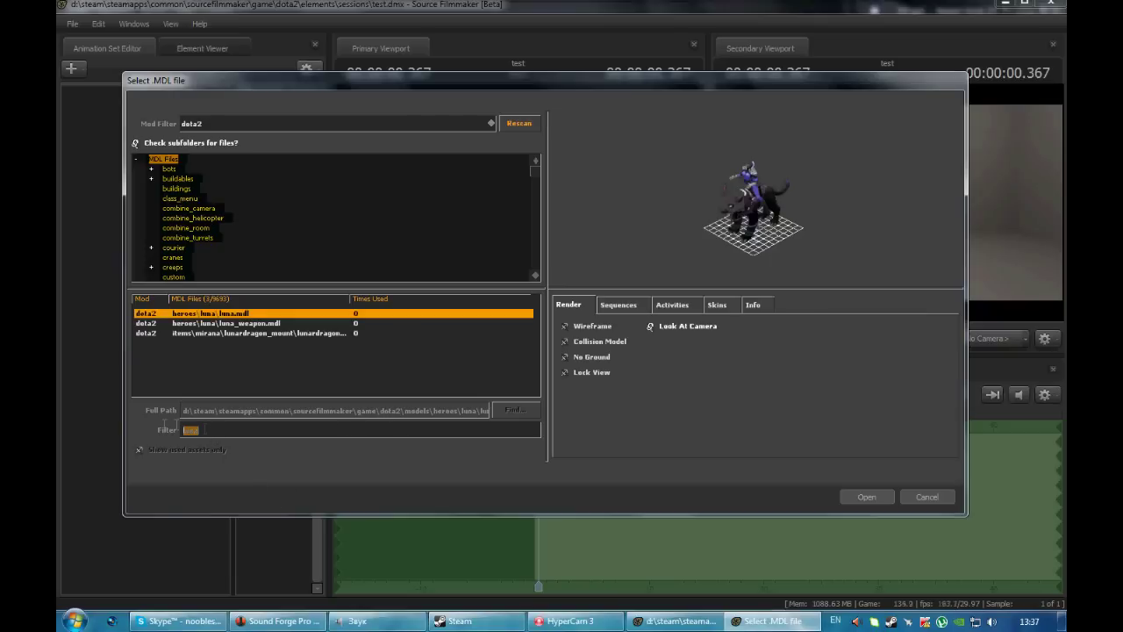
key(BackSpace)
key(BackSpace)
text(na)
click(864, 496)
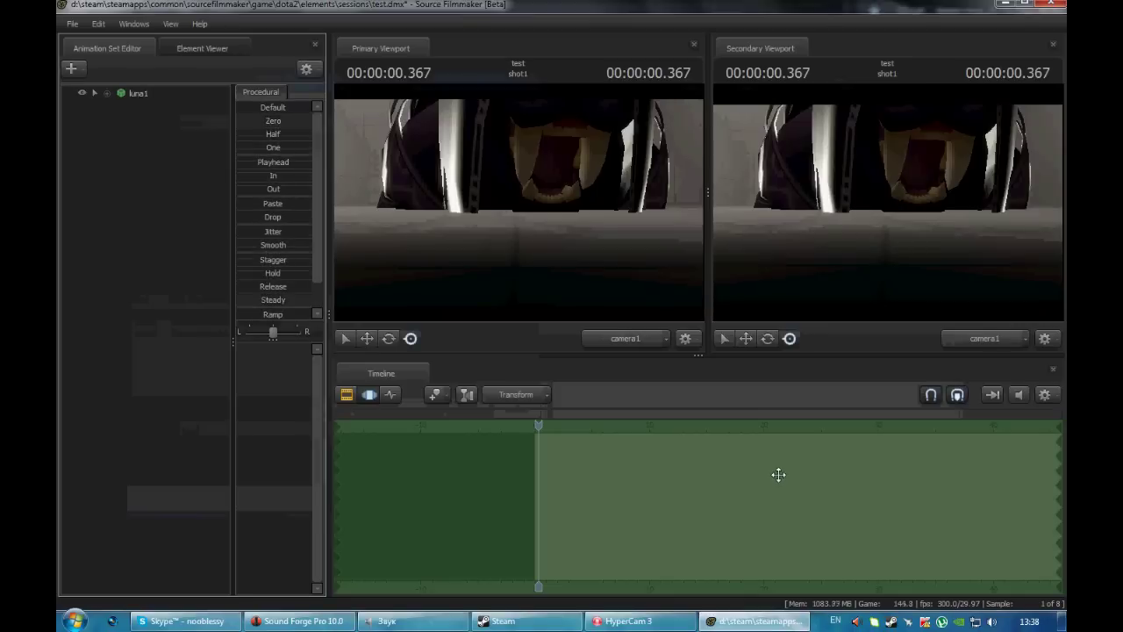
Step: Set the primary viewport to the Work Camera and fly it back until the whole Luna model is in view
ctrl+click(620, 338)
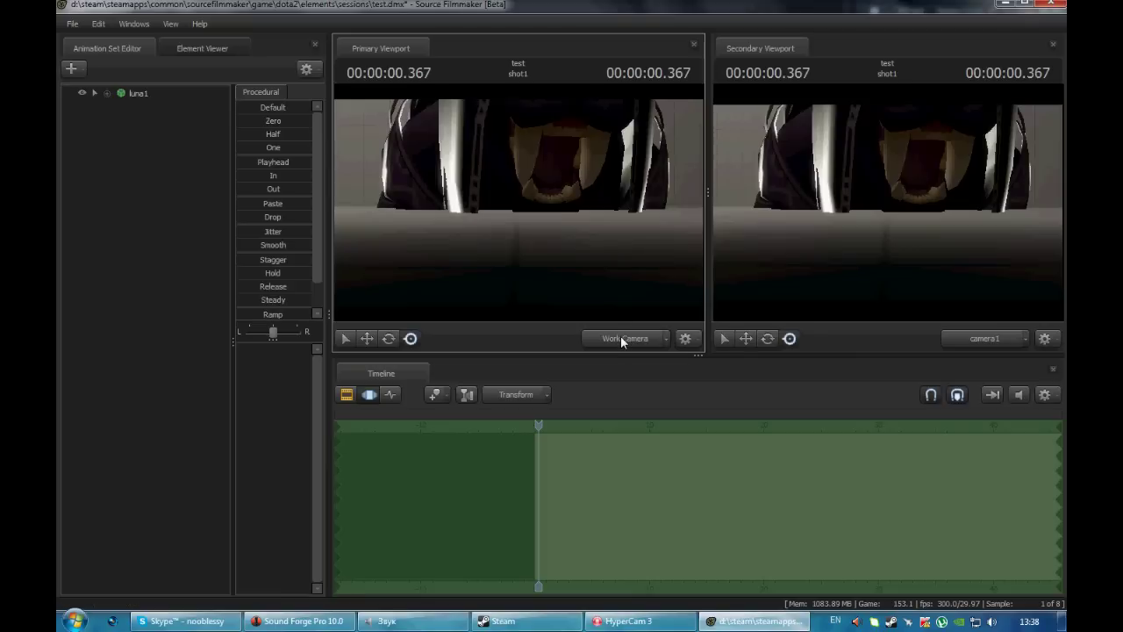
key(s)
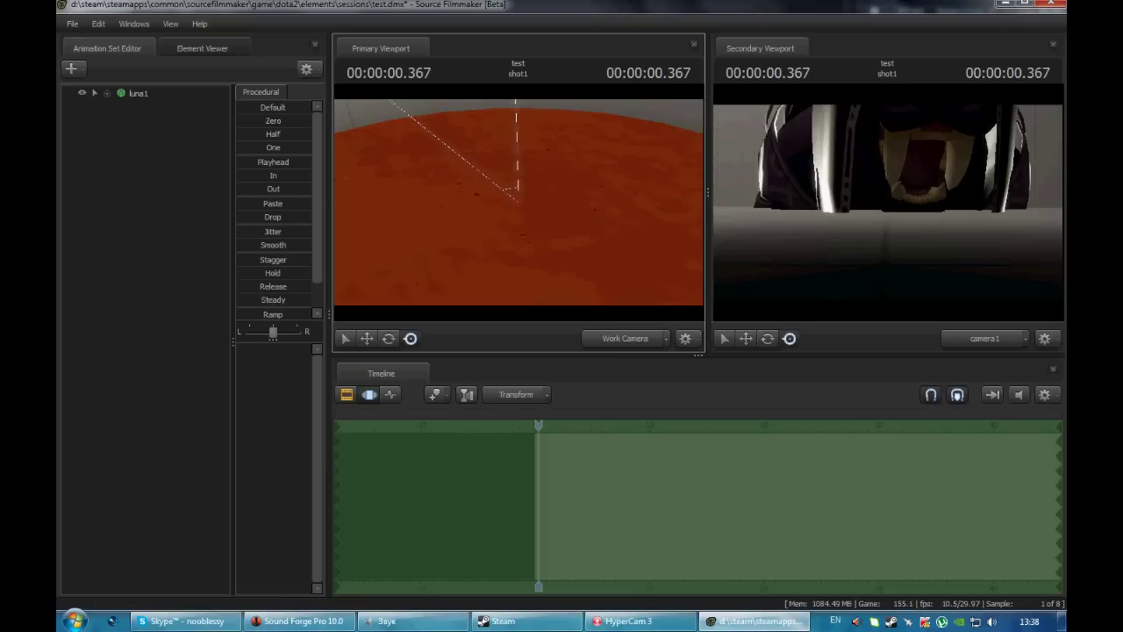
key(s)
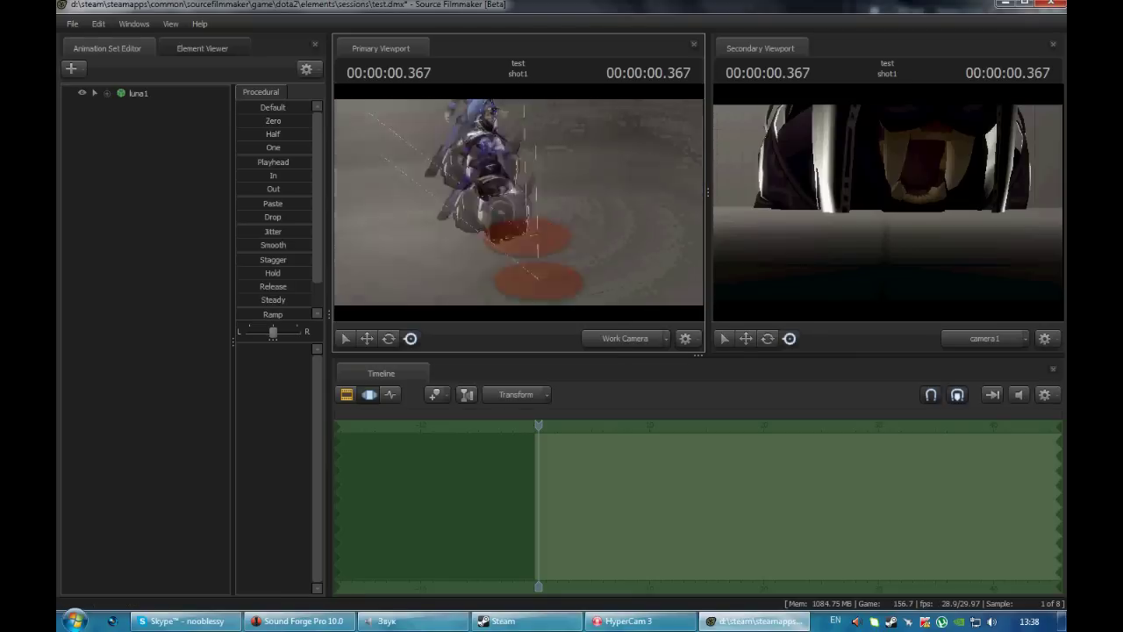
key(s)
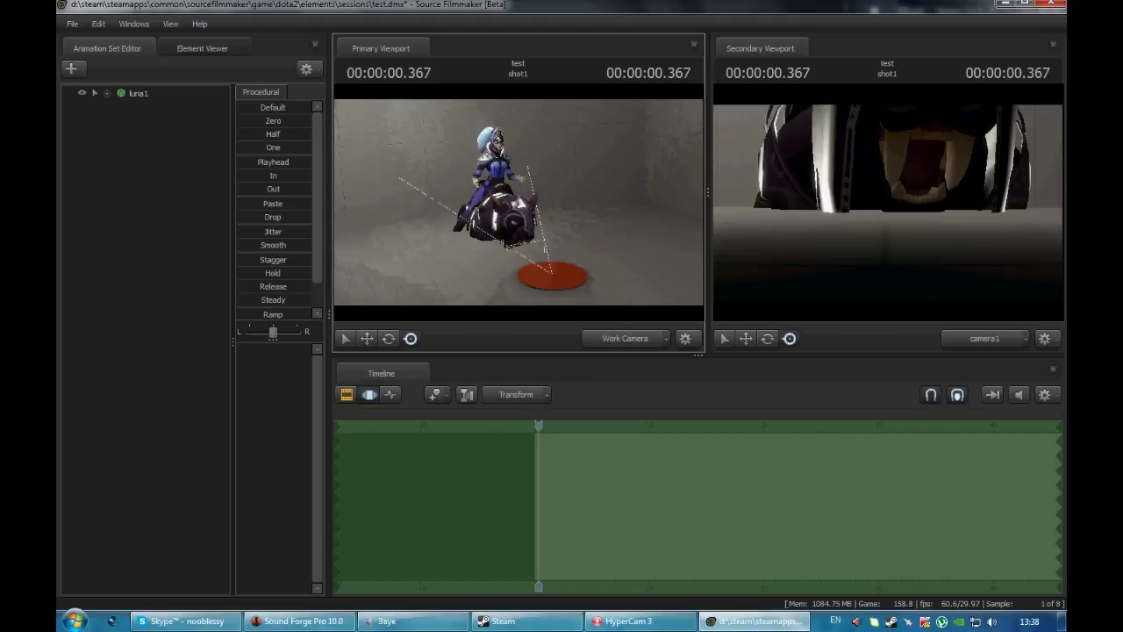
Step: Move camera1 back in the secondary viewport to frame the whole Luna model, and reposition the Work Camera to show both
click(756, 272)
key(s)
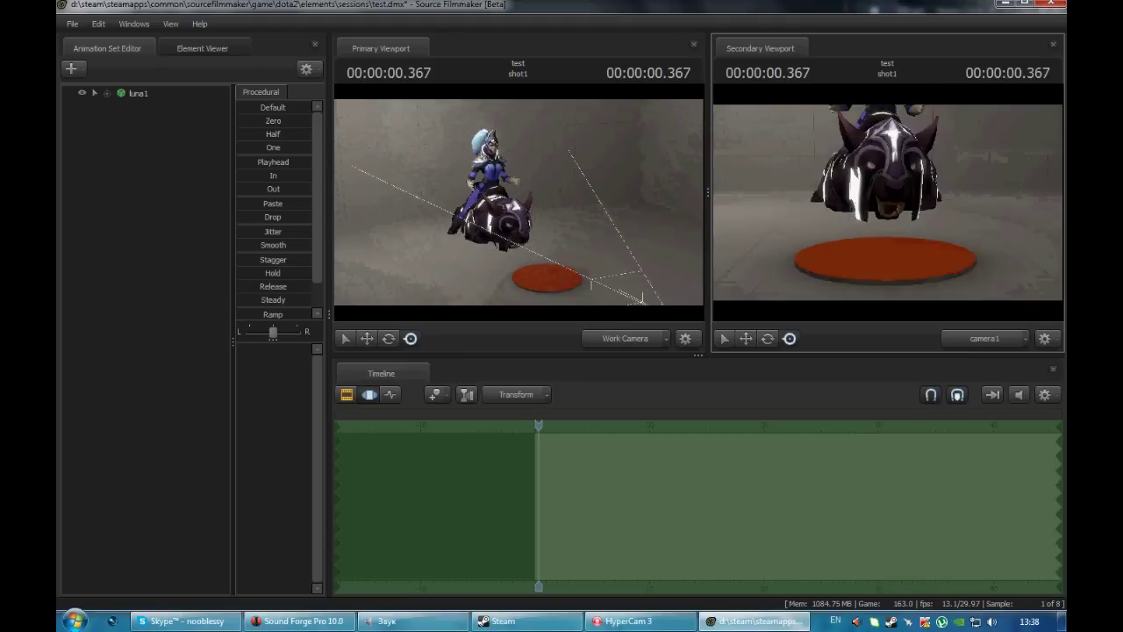
key(s)
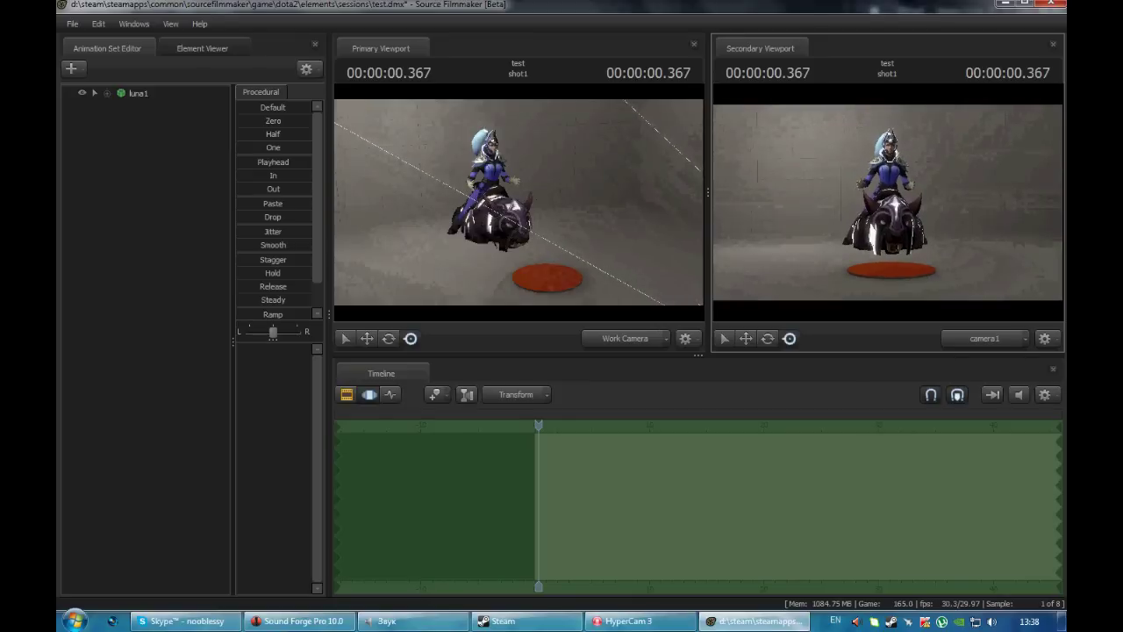
key(w)
mouse_move(518, 202)
mouse_down()
mouse_move(605, 209)
mouse_move(518, 208)
mouse_up()
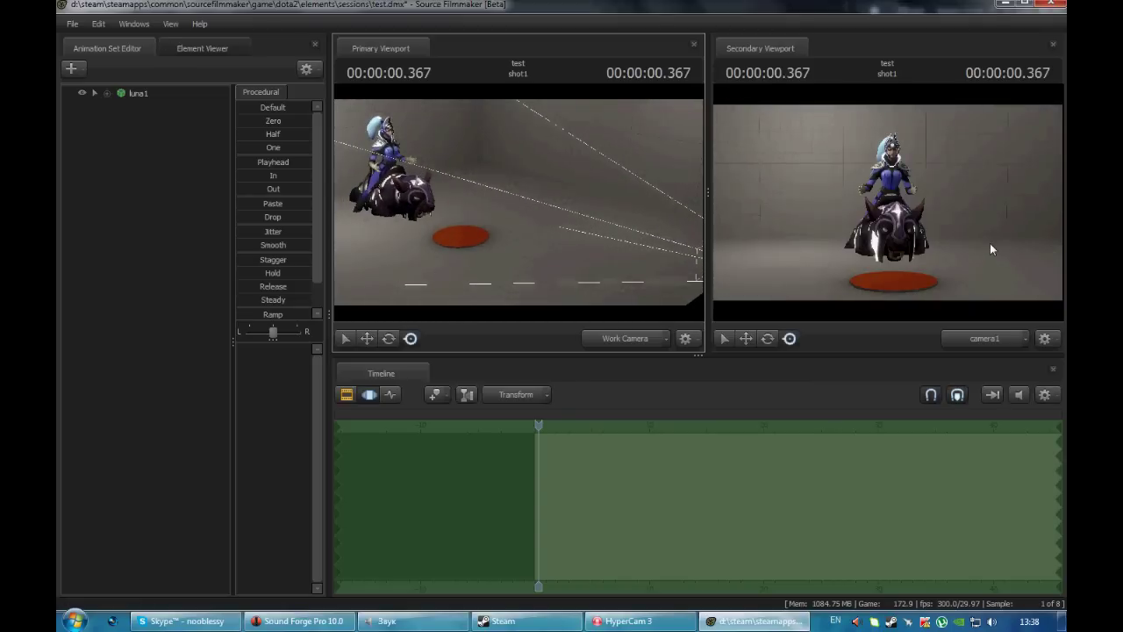
Step: Select the whole Luna model and move it upwards until its feet stand on the stage floor
click(134, 93)
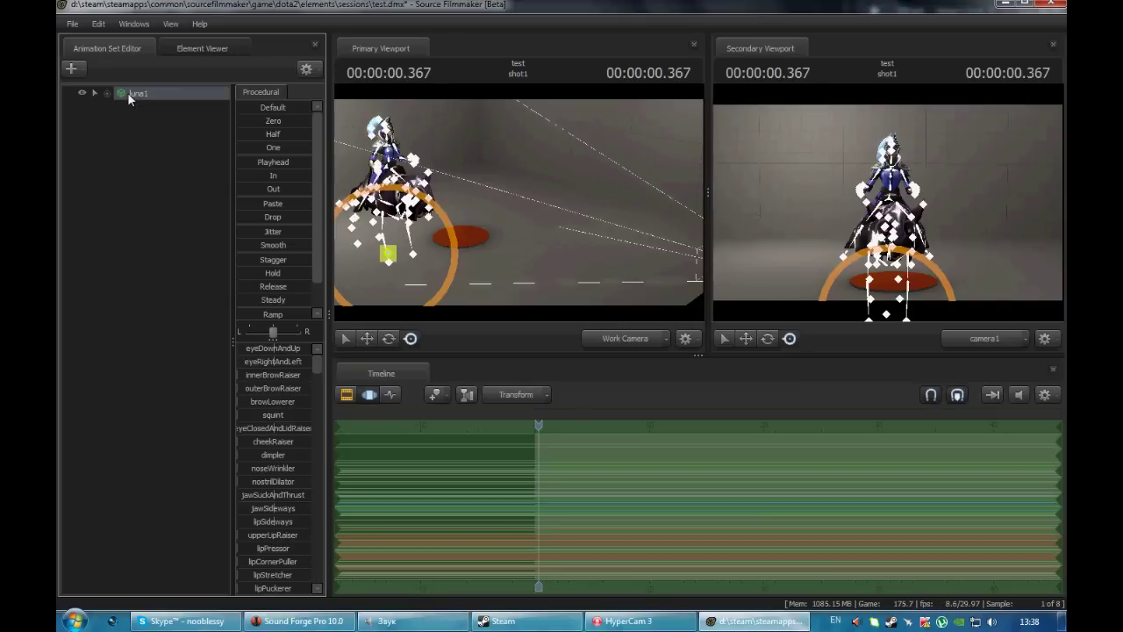
click(368, 344)
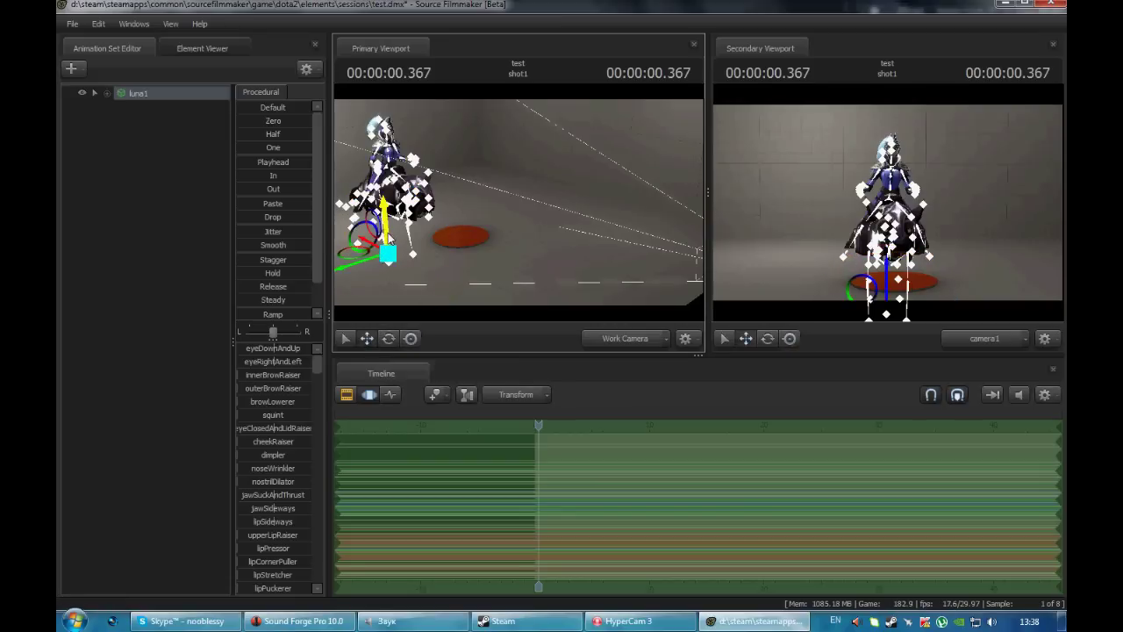
drag(390, 237, 360, 202)
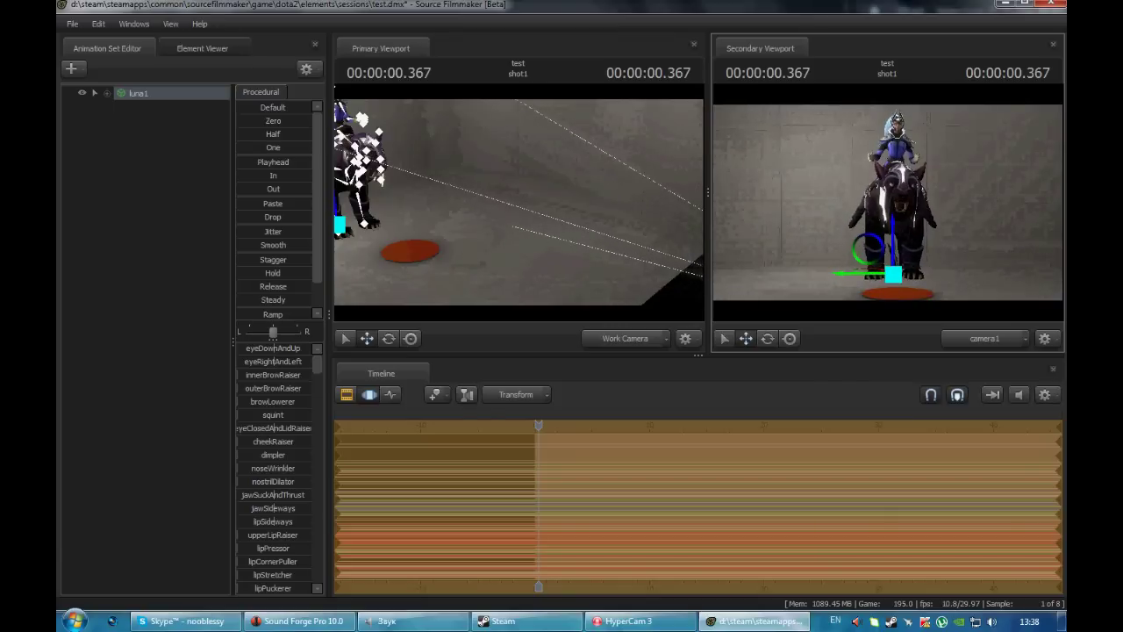
click(148, 346)
drag(517, 210, 551, 213)
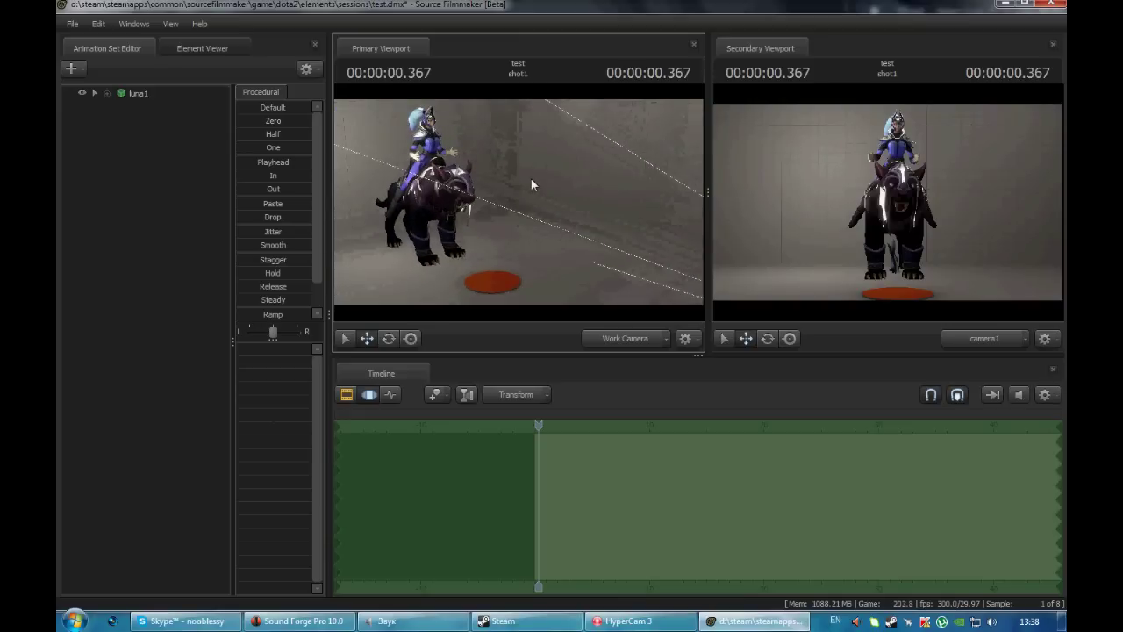
Step: Open the sequence import for luna1, turn the preview to see the model from the front and choose luna_attack
click(142, 93)
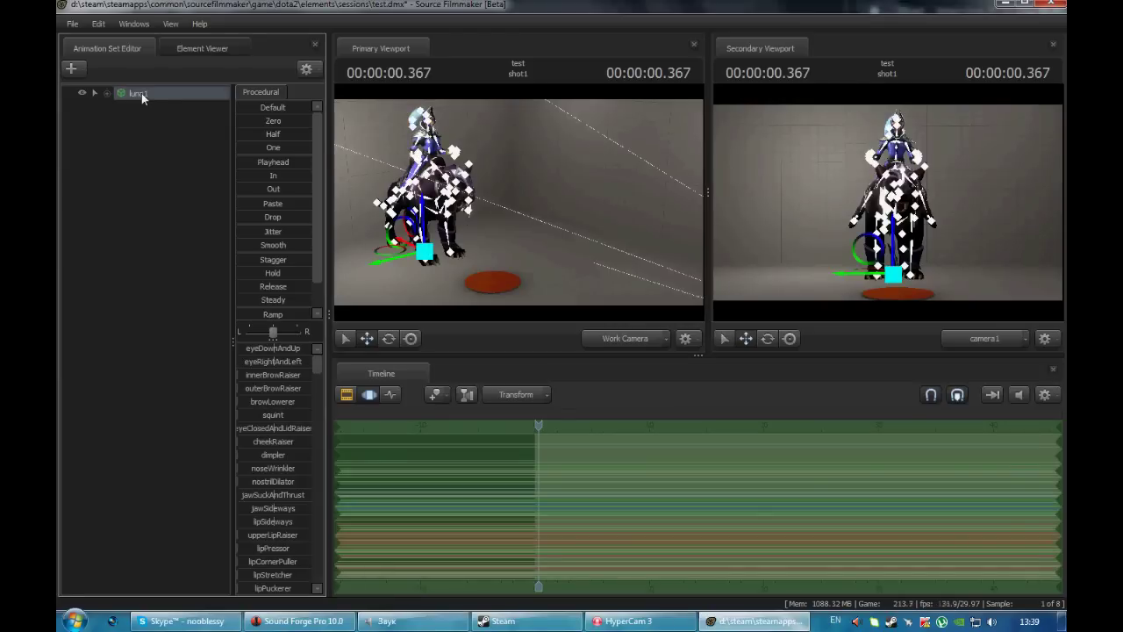
right_click(141, 93)
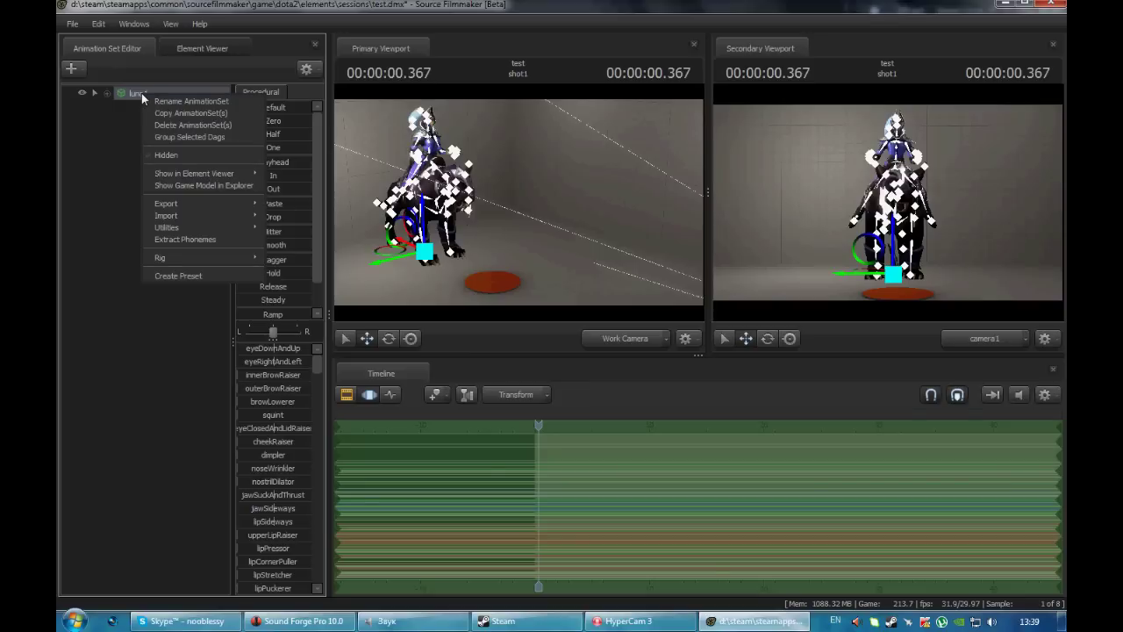
mouse_move(222, 211)
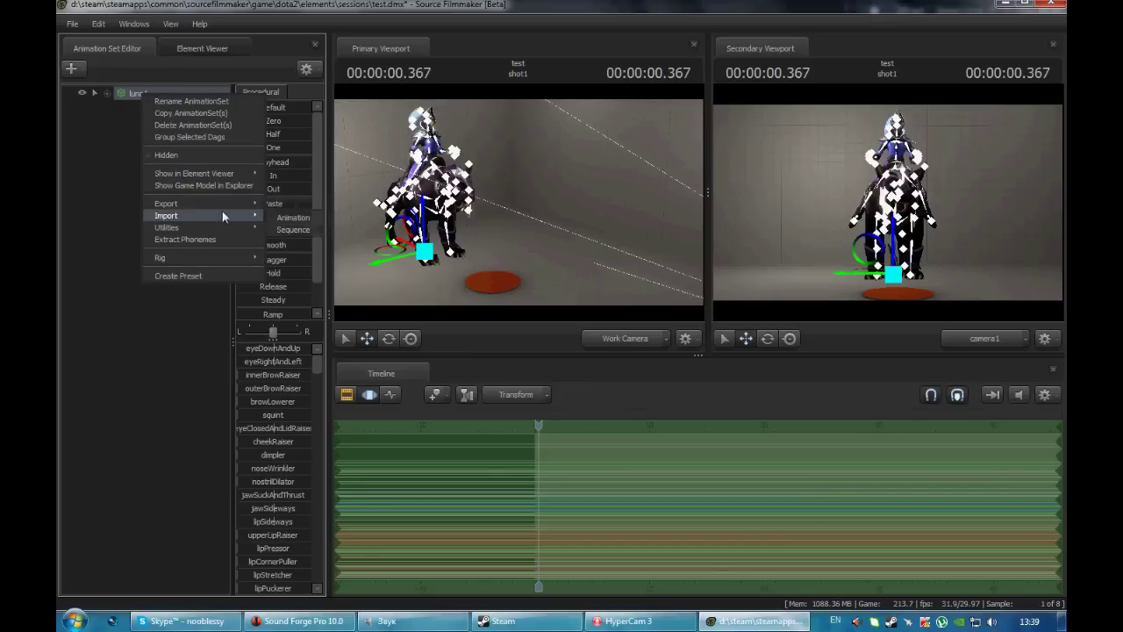
click(294, 228)
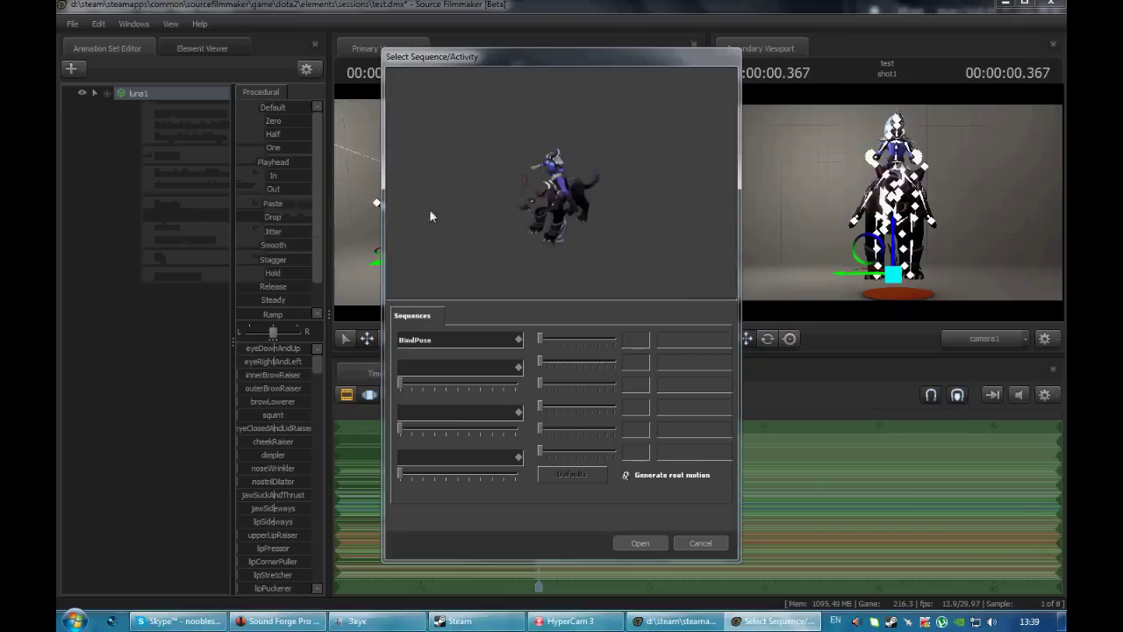
drag(541, 226, 522, 237)
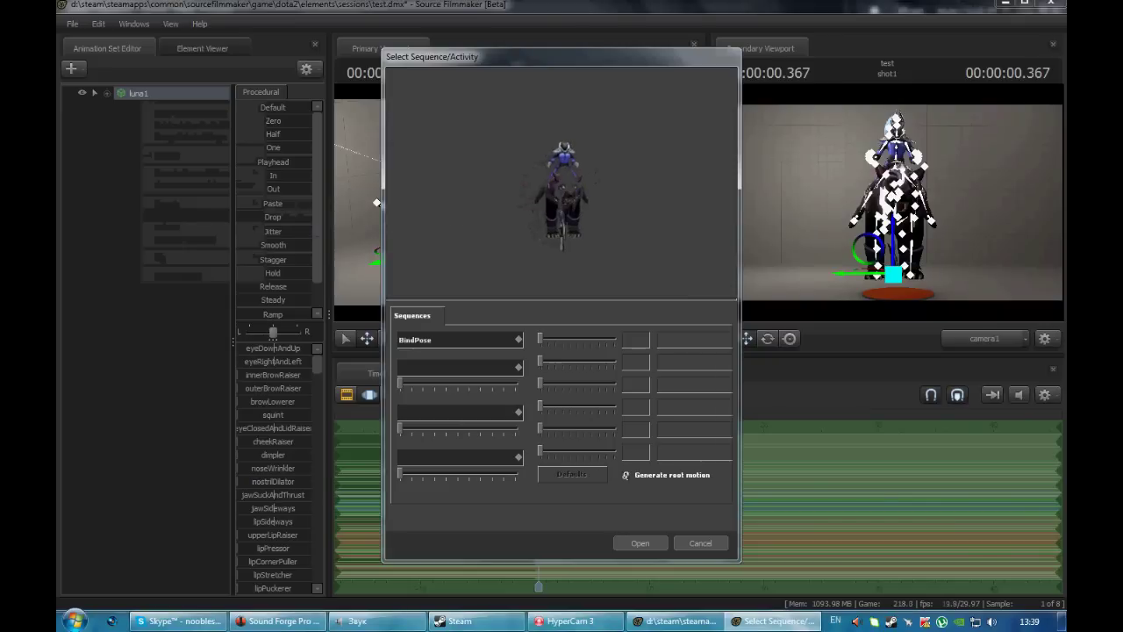
click(492, 340)
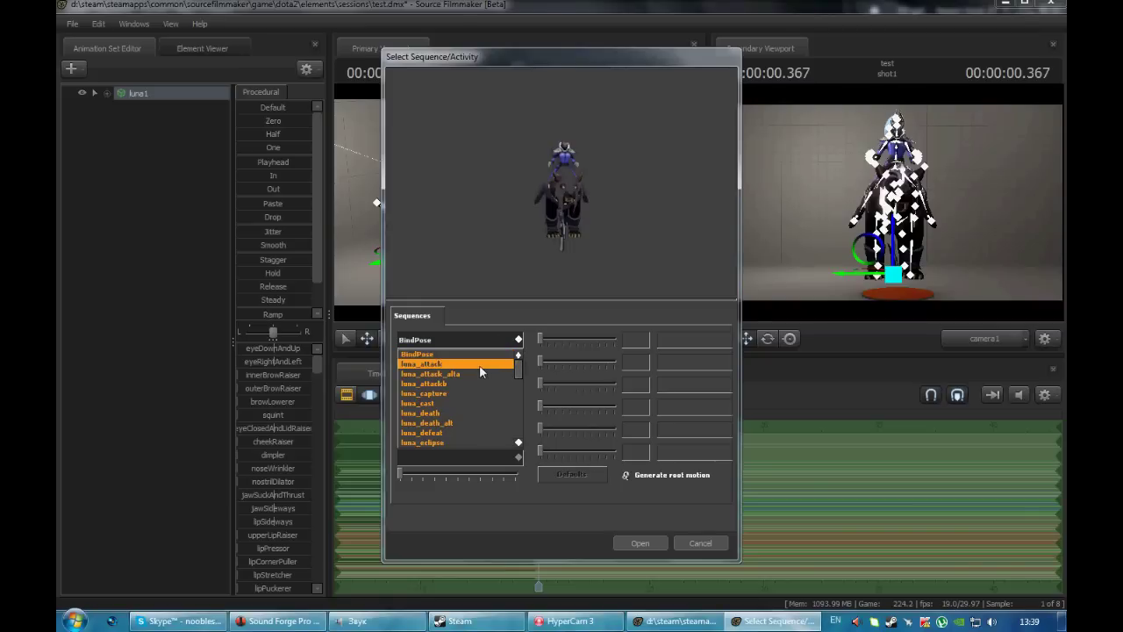
click(479, 365)
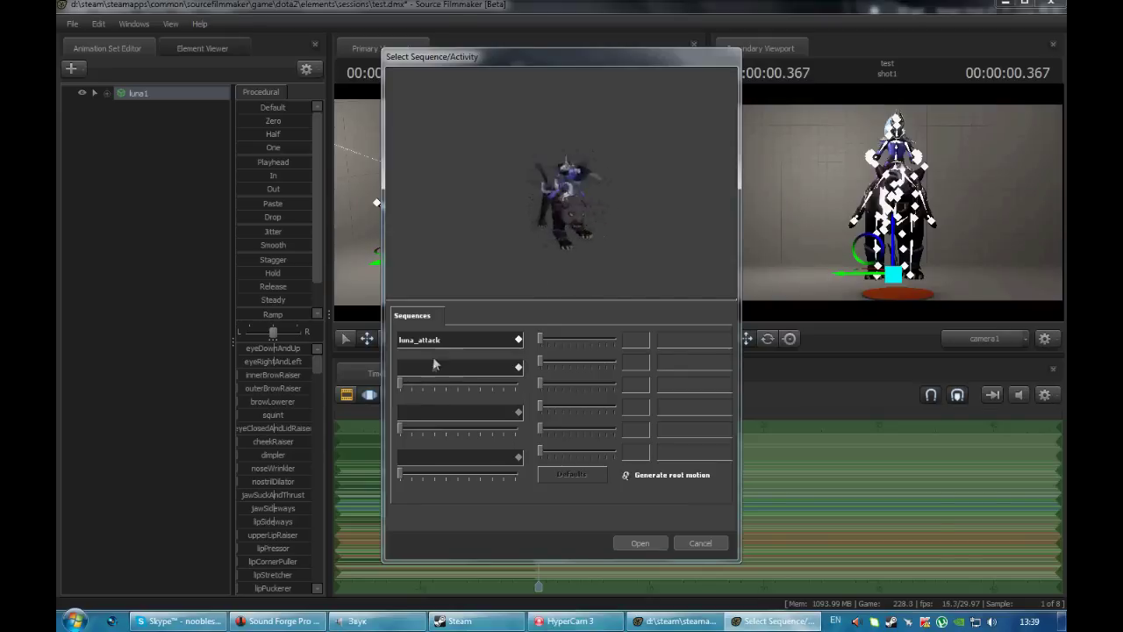
Step: Preview the luna_attack_alta, luna_attackb and luna_cast sequences in turn
click(452, 340)
click(464, 366)
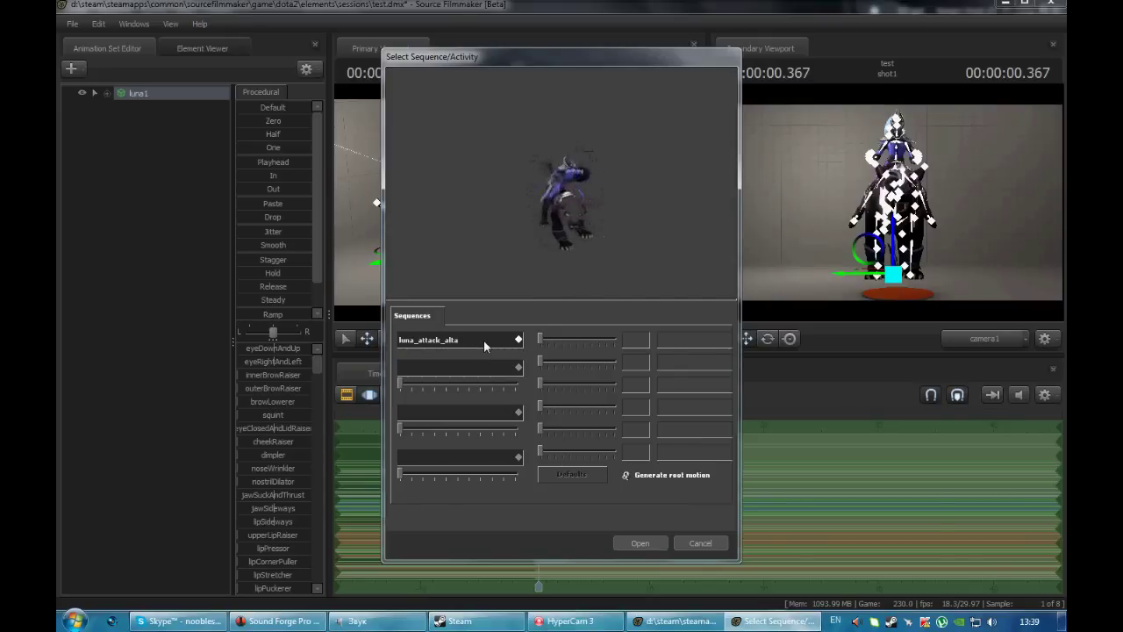
click(484, 344)
click(469, 387)
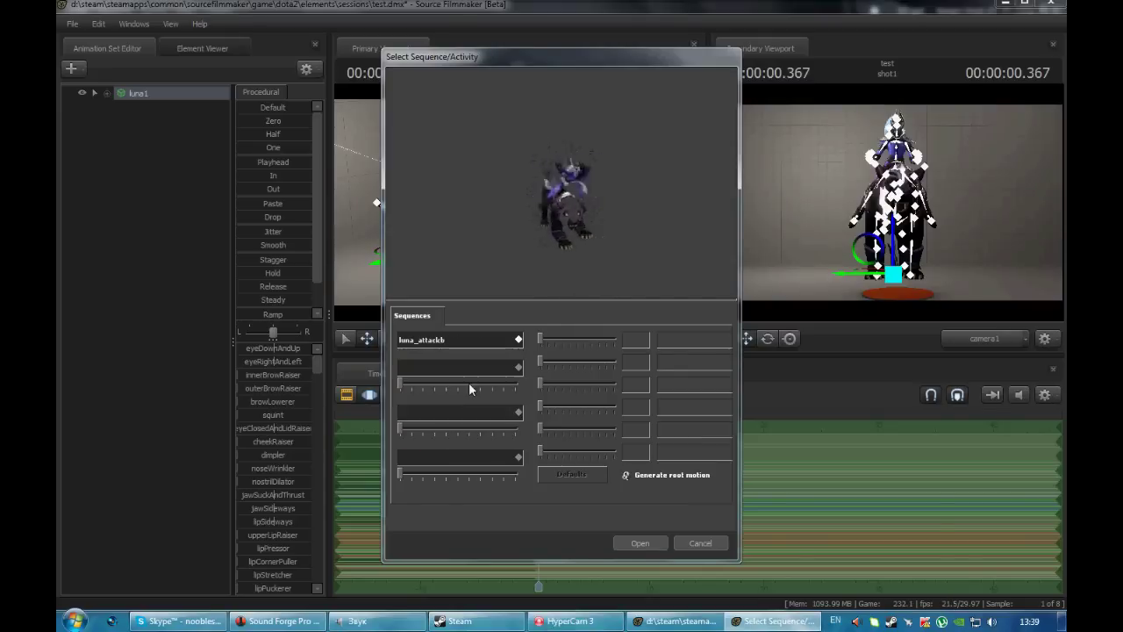
click(465, 340)
click(461, 403)
Step: Choose the luna_attack sequence again and import it onto the Luna model
click(465, 340)
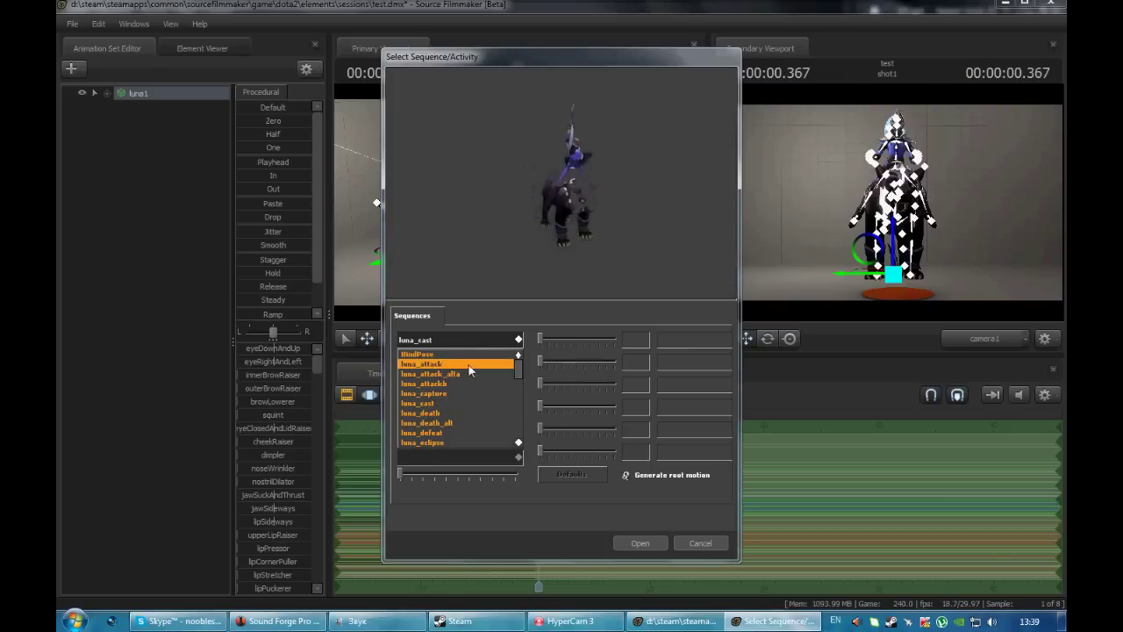
click(465, 363)
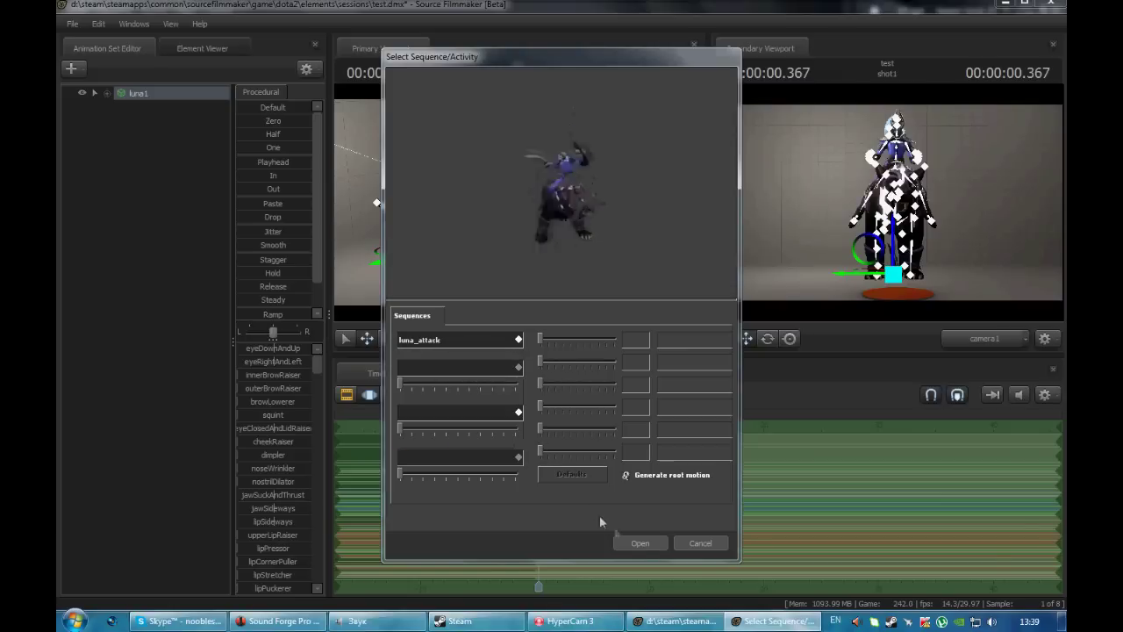
click(642, 541)
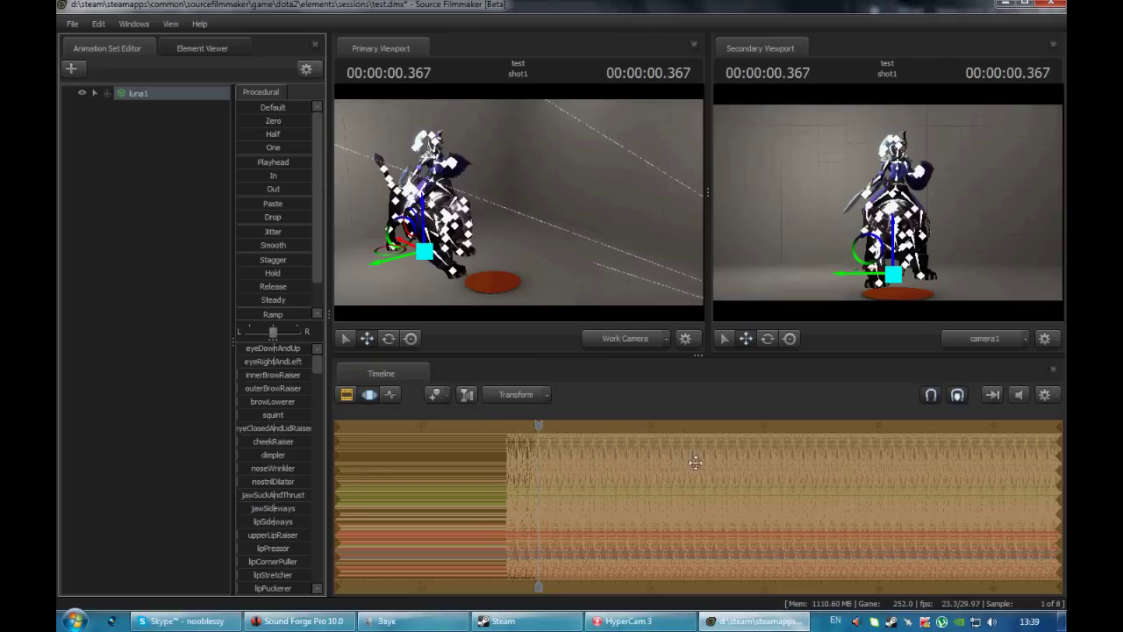
Step: Play back Luna's attack animation, scrub the playhead back near the shot's start, deselect the model and play it again
mouse_move(538, 427)
mouse_down()
mouse_move(504, 427)
mouse_move(546, 429)
mouse_move(538, 436)
mouse_up()
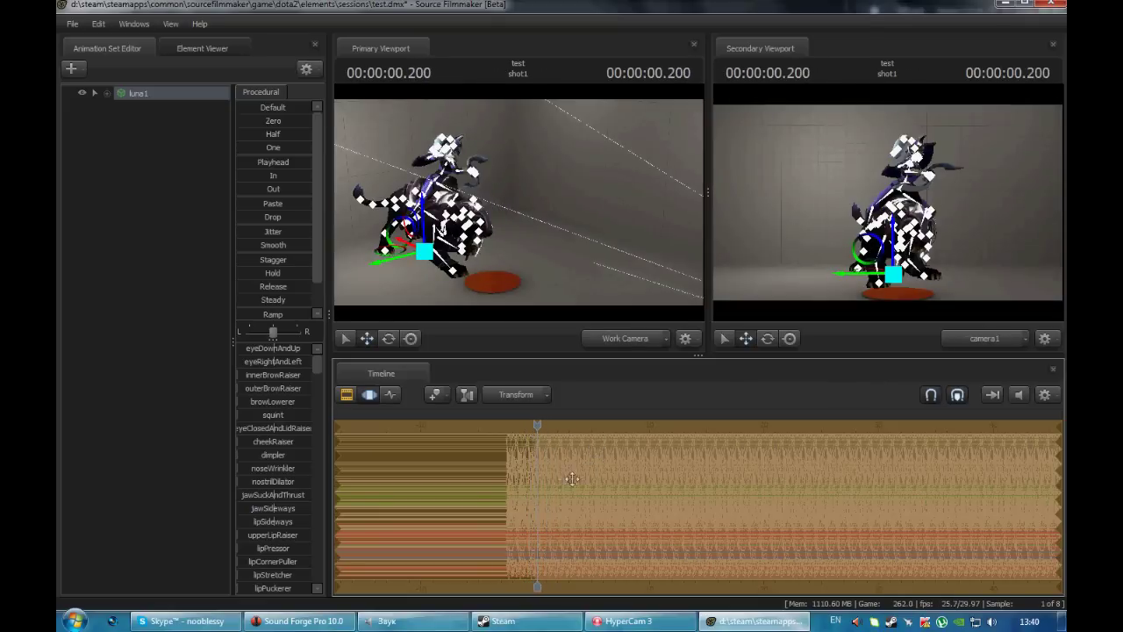
key(space)
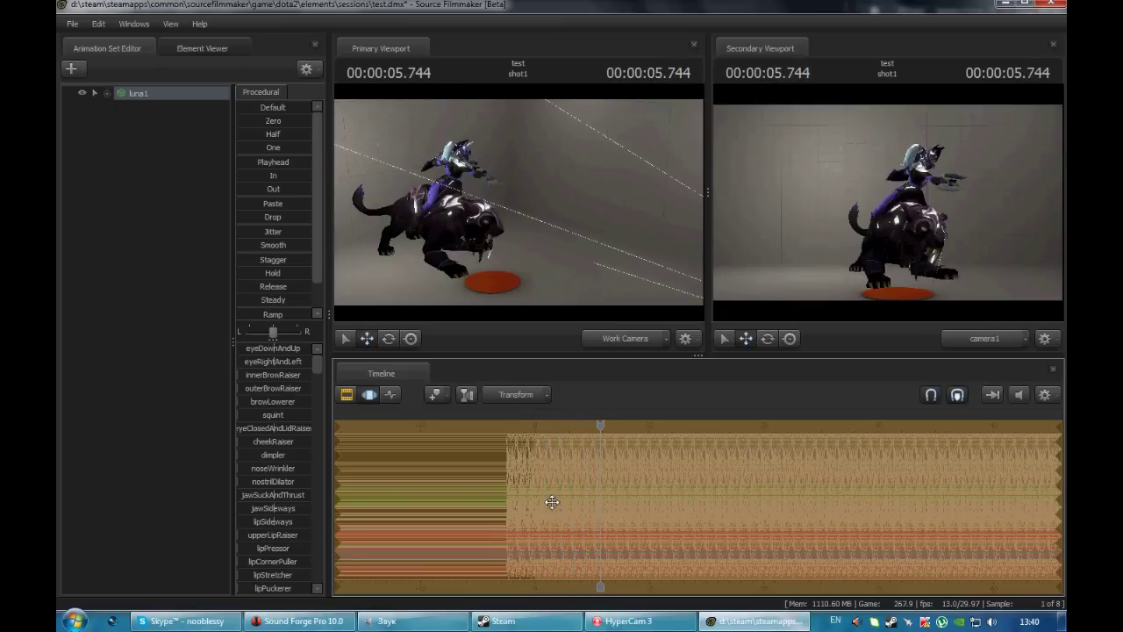
key(space)
click(559, 448)
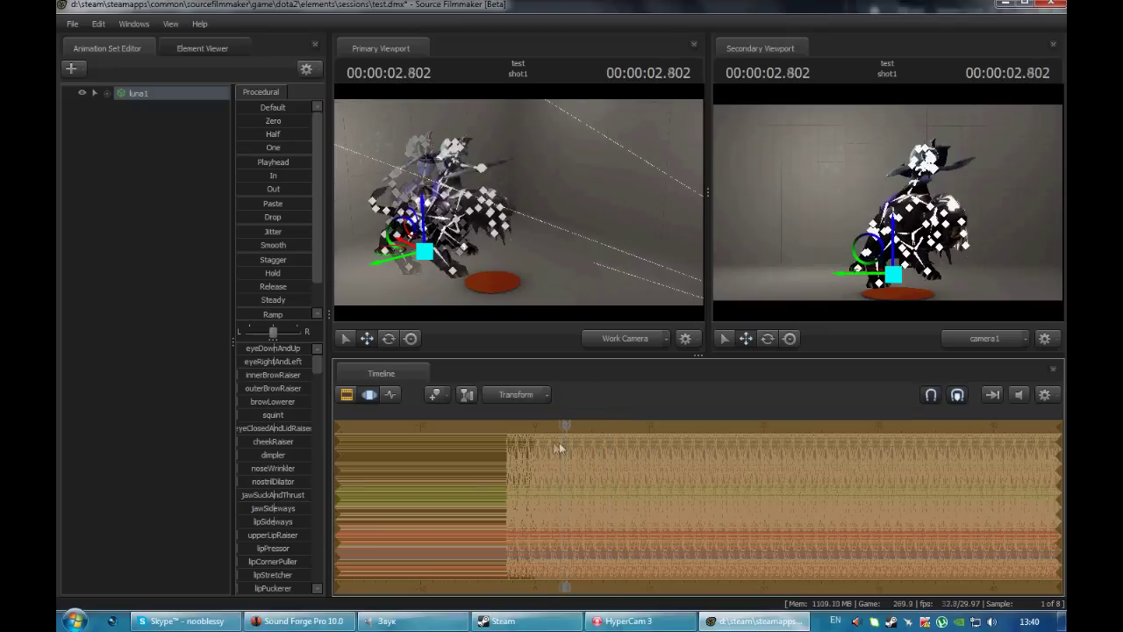
drag(559, 447, 544, 442)
click(190, 281)
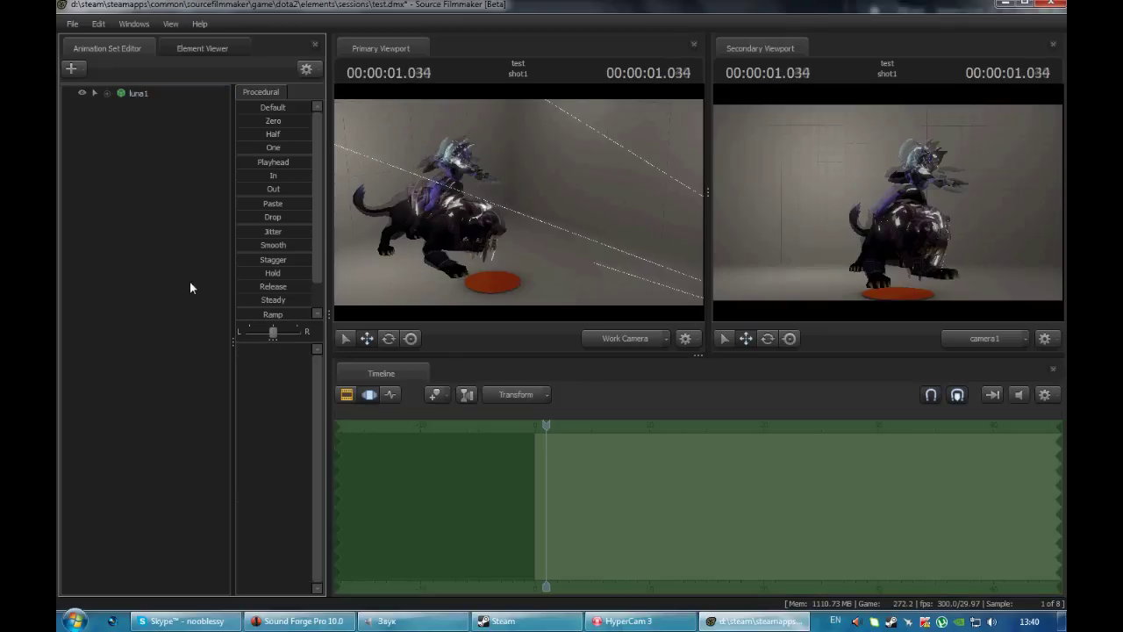
key(space)
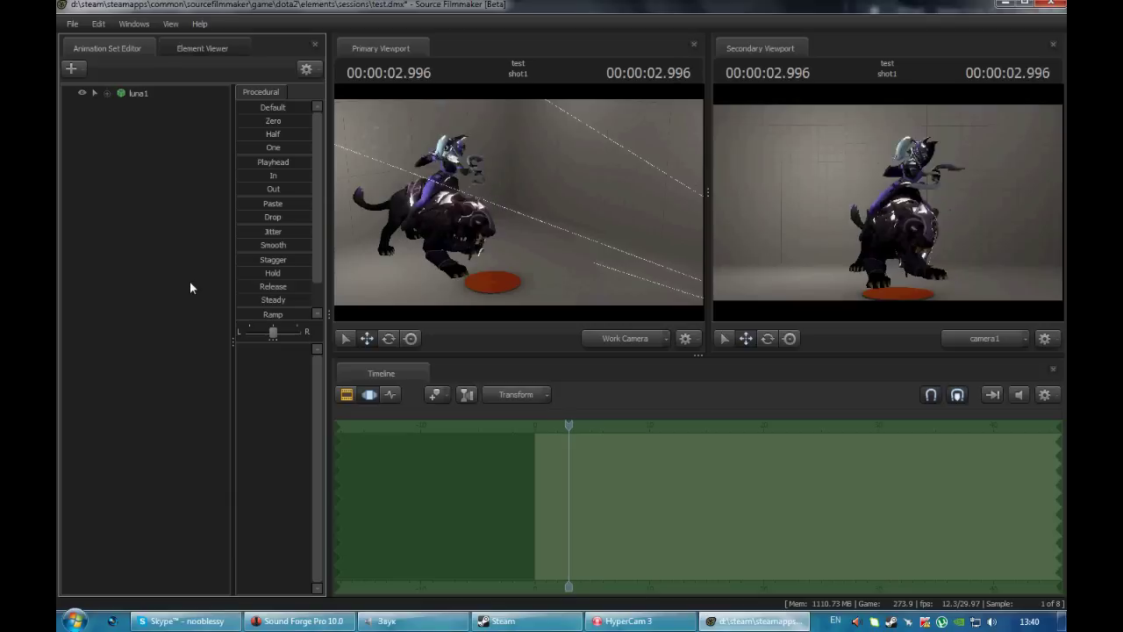
Step: Delete the luna1 animation set from the shot
click(135, 94)
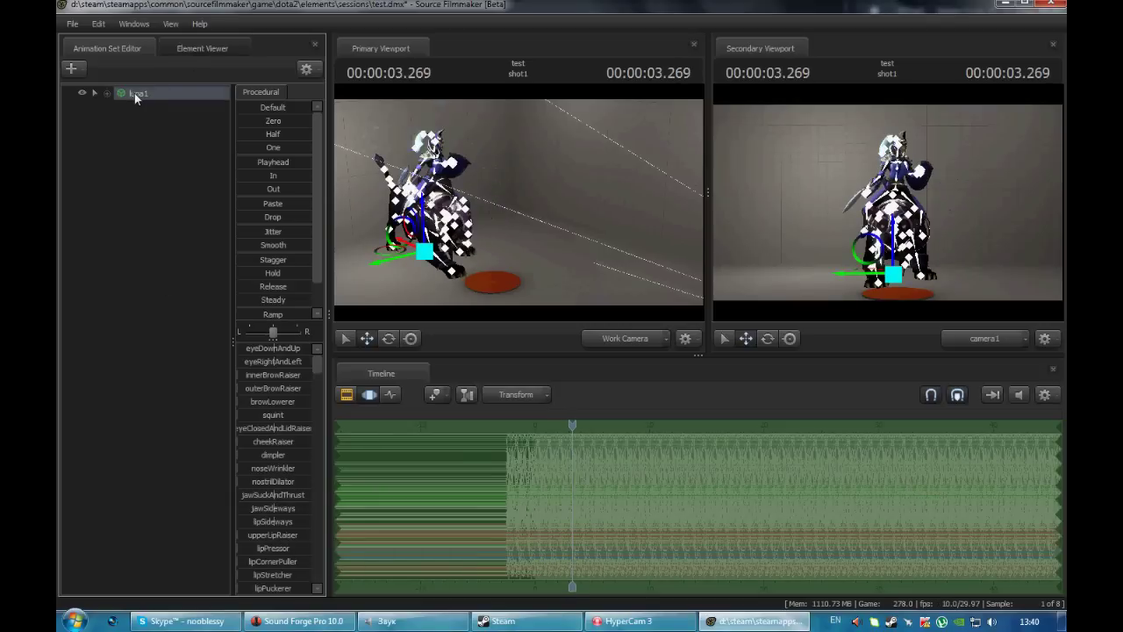
right_click(134, 93)
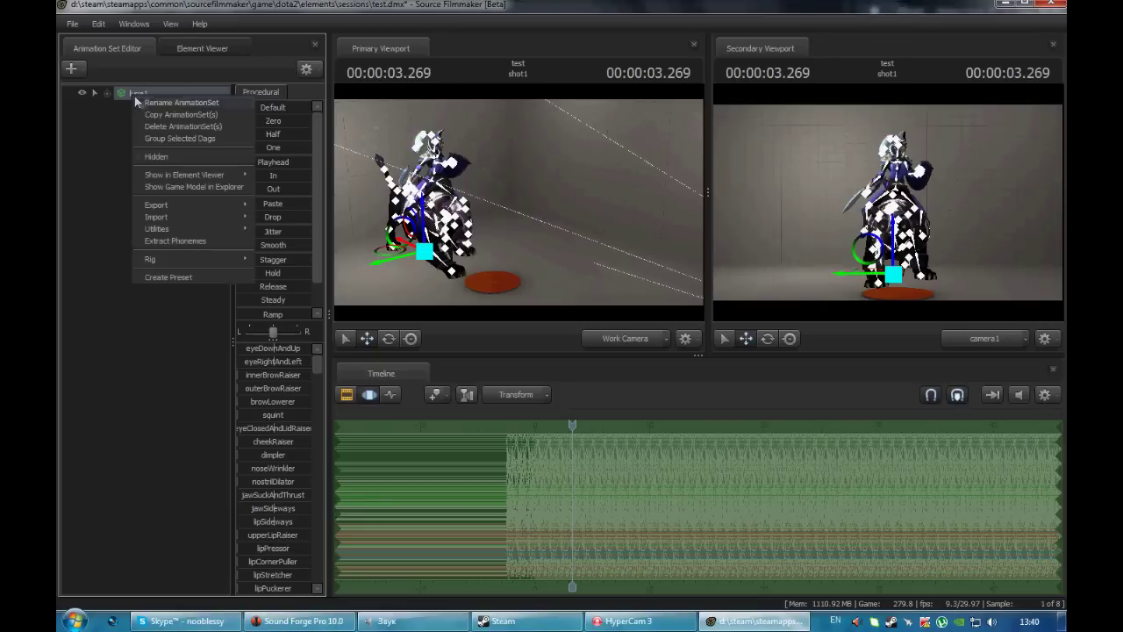
click(164, 126)
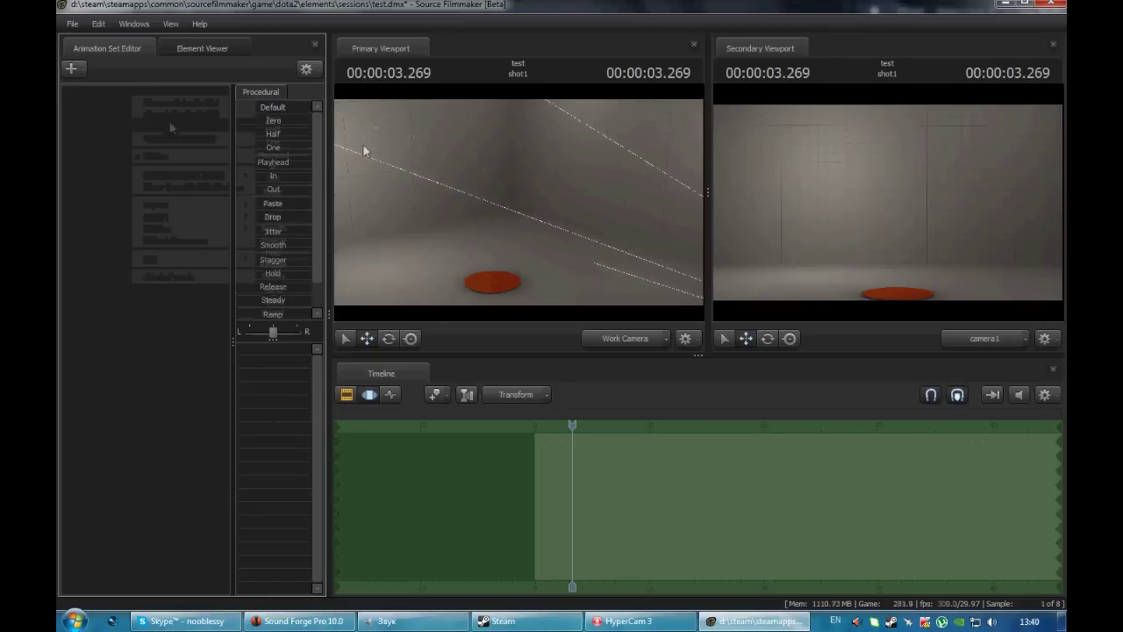
Step: Start creating an animation set for a new model, filter the dota2 models by "antima" and limit them to the heroes folder
right_click(126, 146)
click(167, 178)
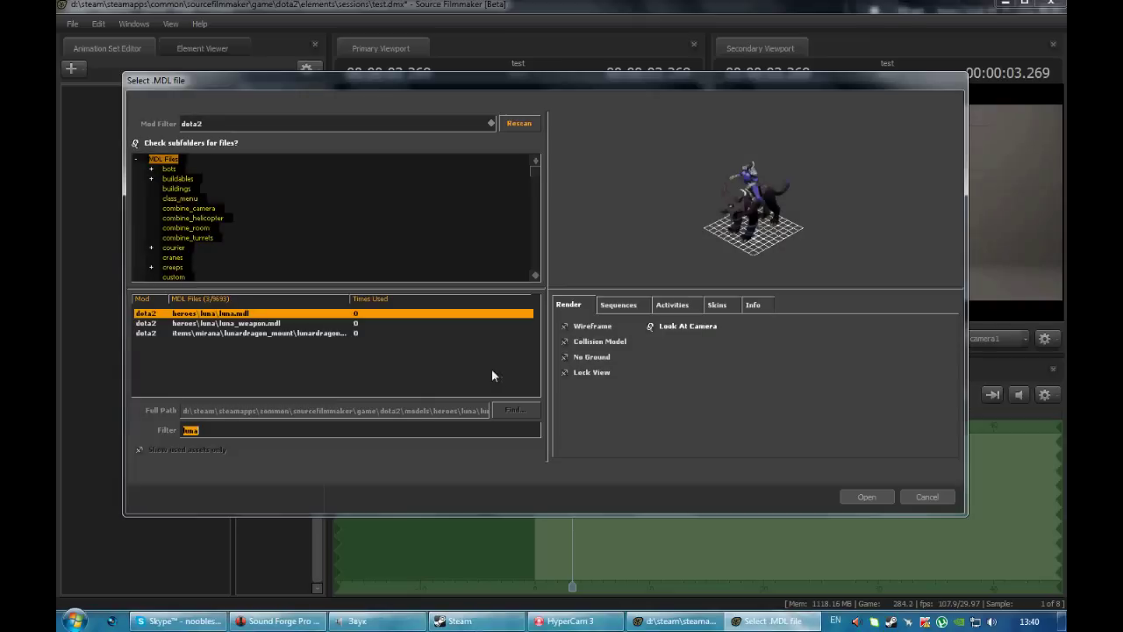
text(anti)
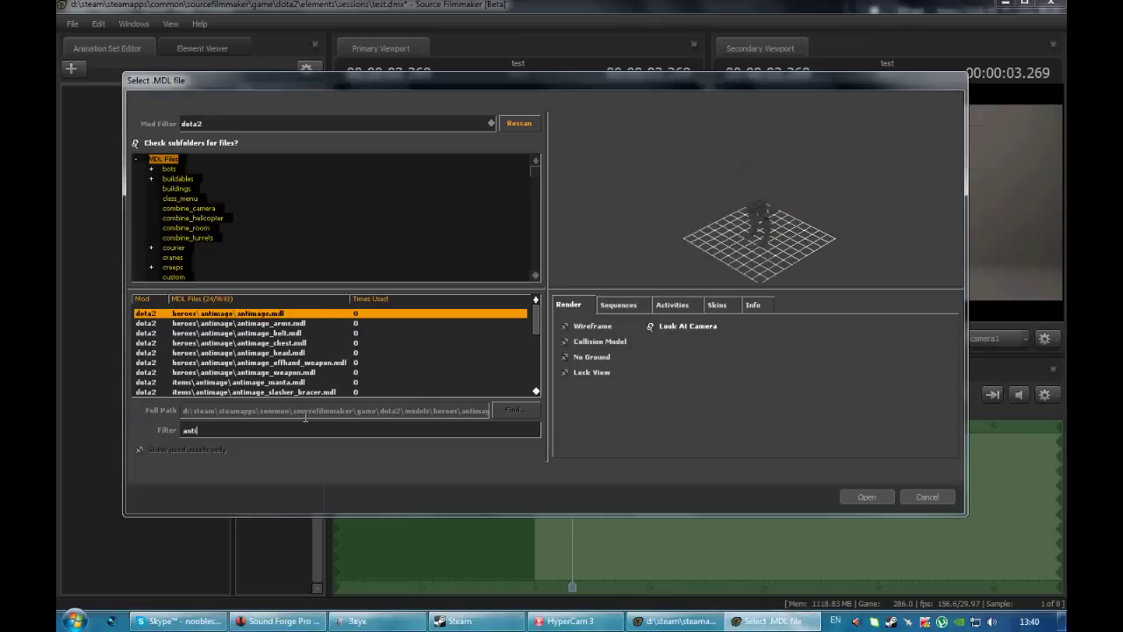
text(ma)
click(535, 174)
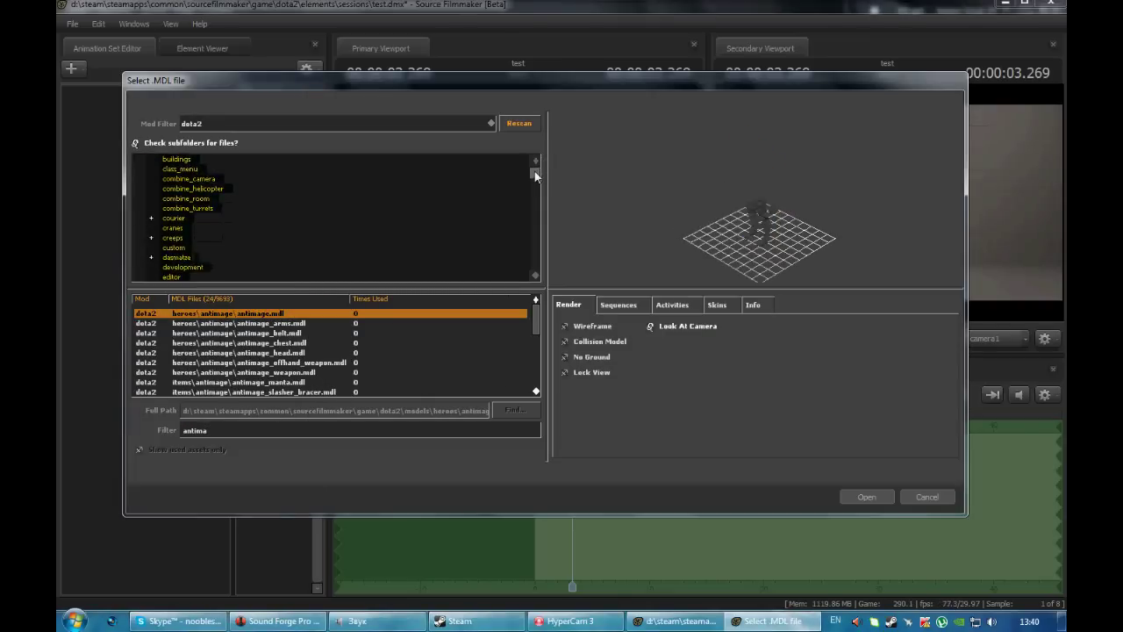
scroll(535, 175, down, 2)
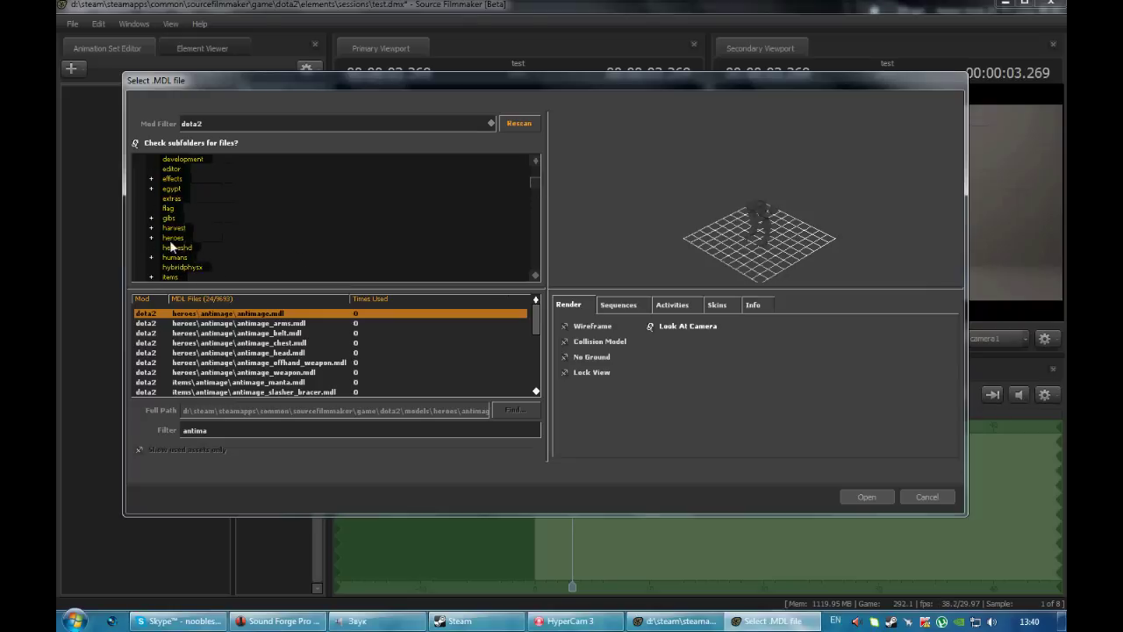
click(172, 238)
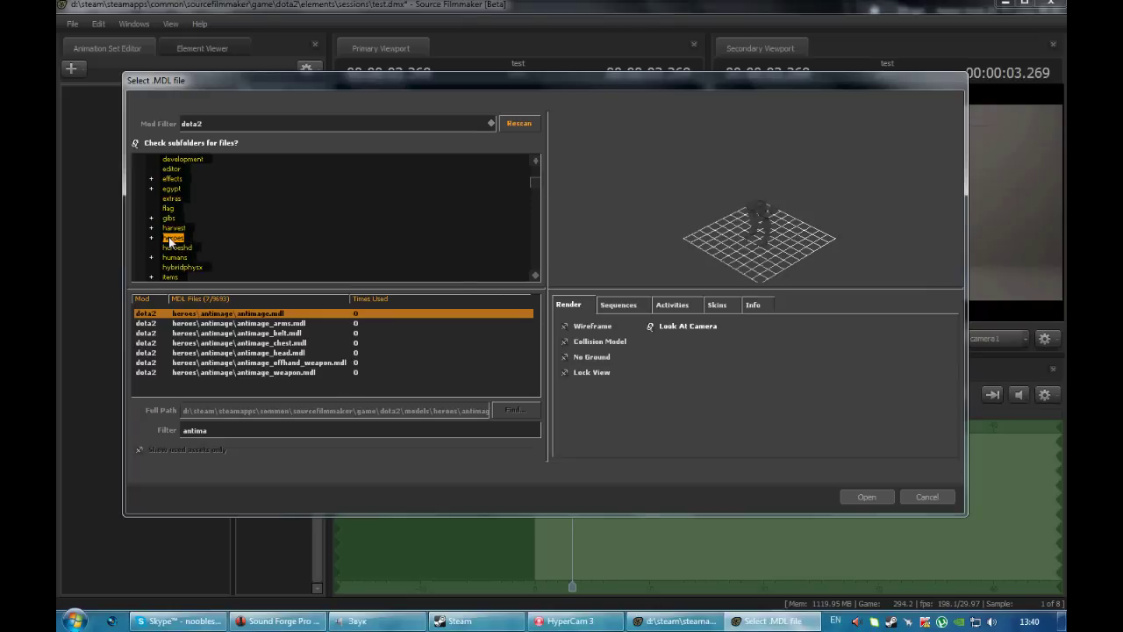
Step: Preview the antimage arms, belt, chest, head and weapon models, then load heroes\antimage\antimage.mdl
click(306, 327)
click(289, 333)
click(291, 343)
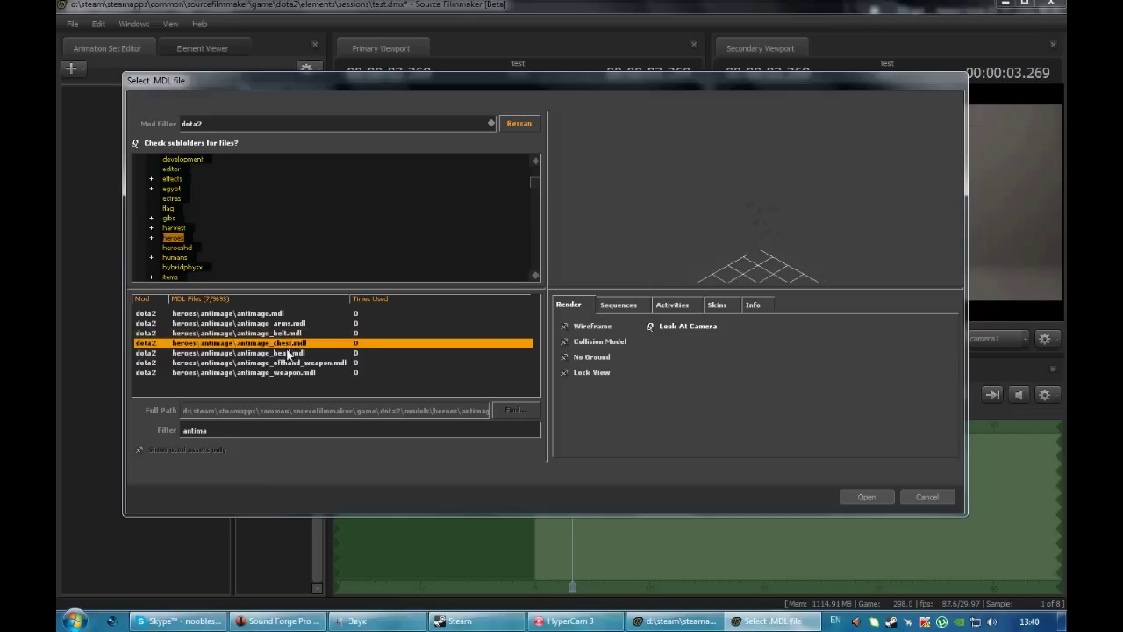
click(289, 353)
click(292, 373)
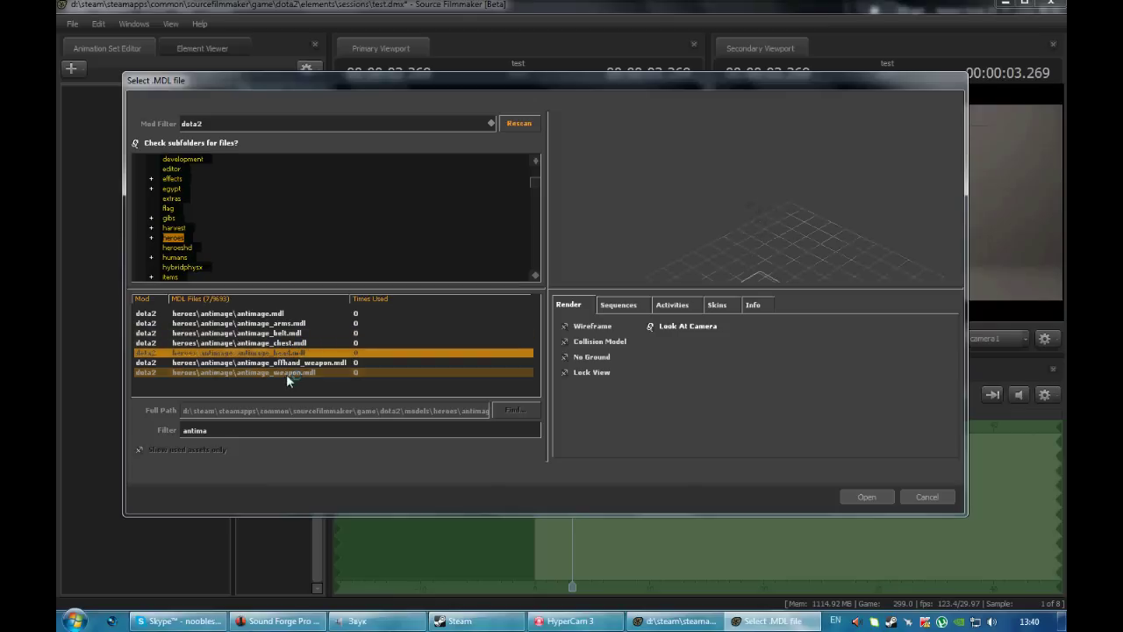
click(260, 314)
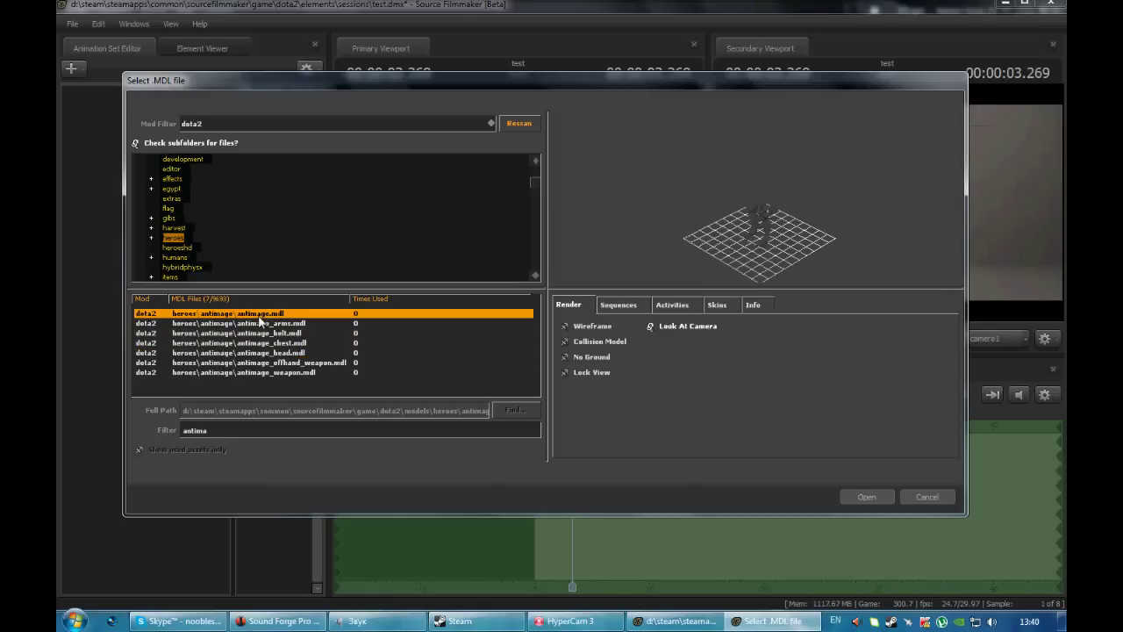
click(864, 497)
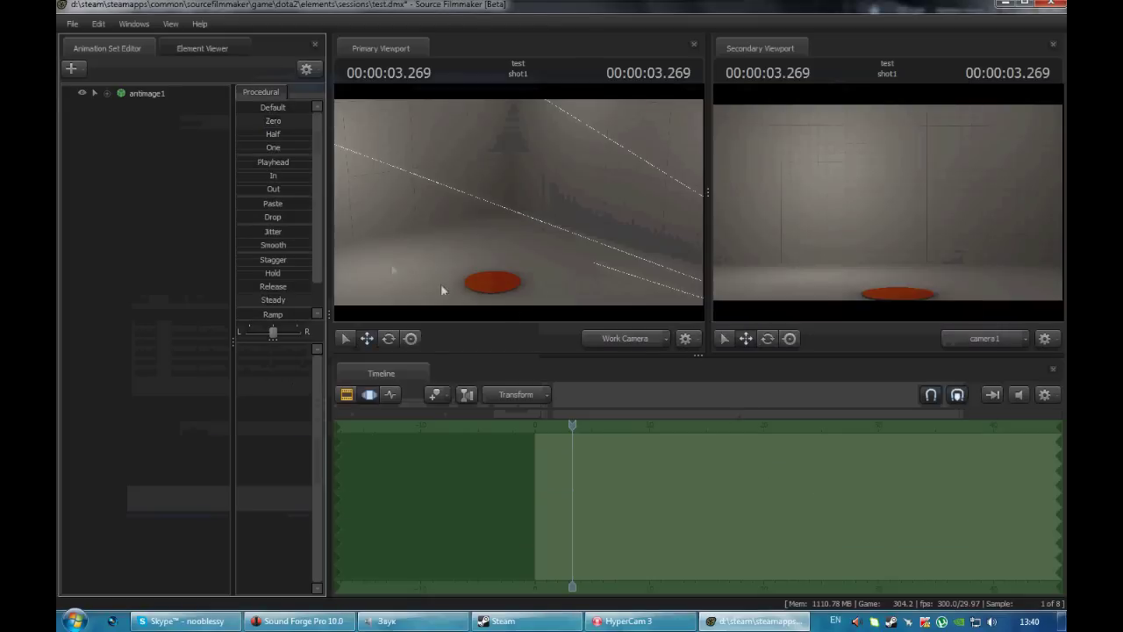
Step: Select the antimage1 animation set and fly the Work Camera around to bring the model's skeleton into view
mouse_move(516, 277)
mouse_down()
mouse_move(500, 264)
mouse_move(552, 246)
mouse_move(518, 281)
mouse_move(505, 255)
mouse_move(518, 272)
mouse_move(526, 263)
mouse_move(500, 263)
mouse_up()
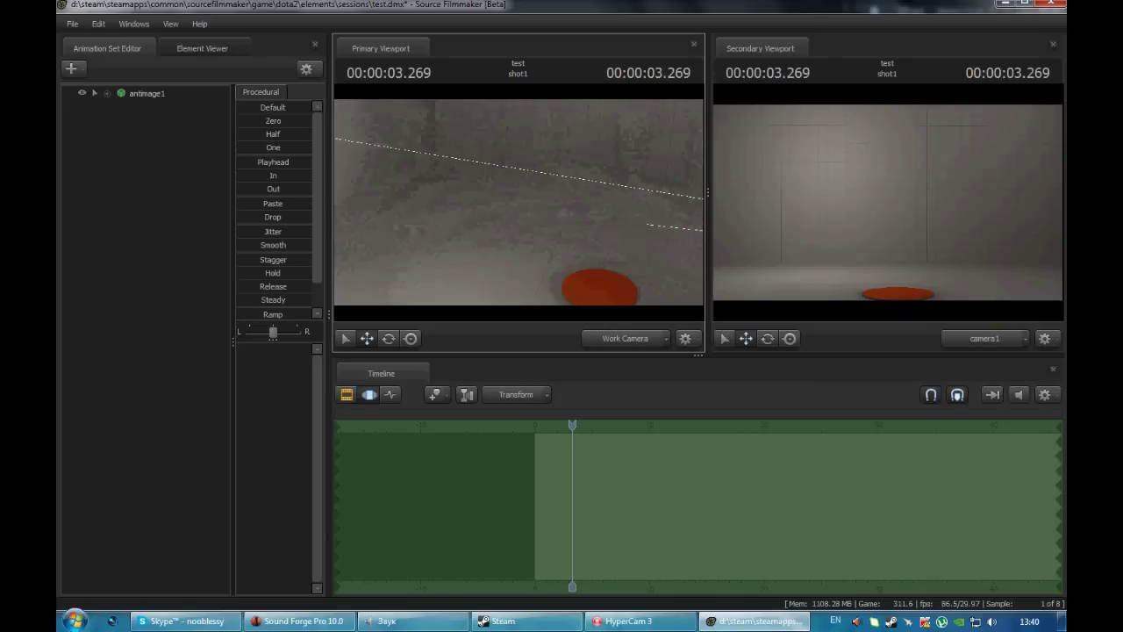
click(140, 94)
drag(519, 172, 537, 206)
drag(526, 202, 738, 196)
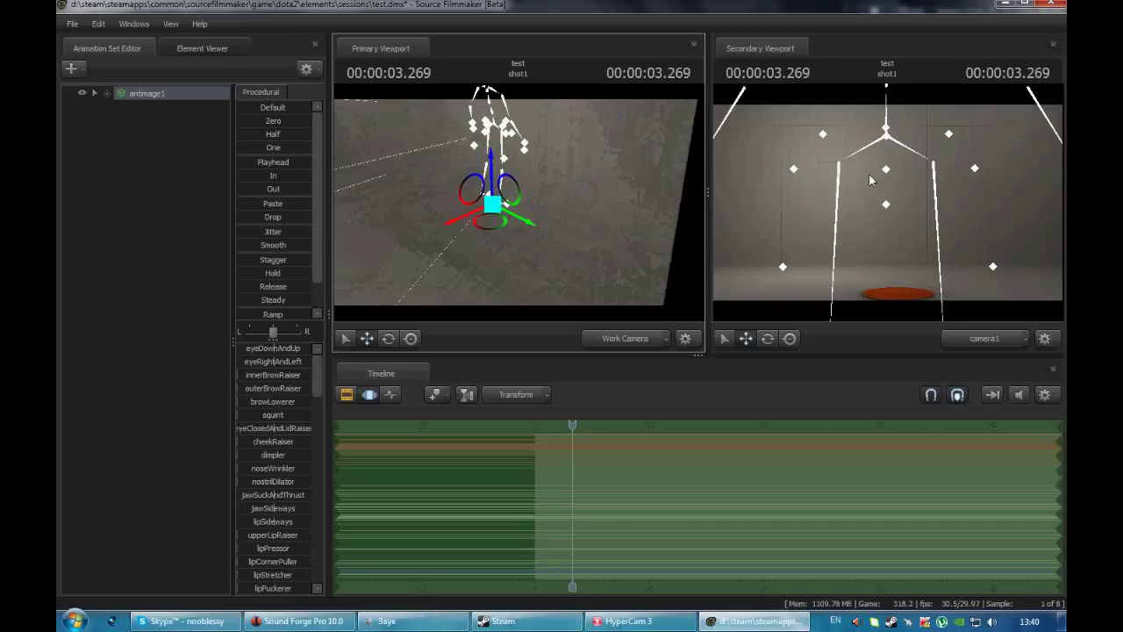
Step: Move the antimage1 model onto the red disc on the stage in front of camera1, then deselect it
drag(523, 242, 386, 295)
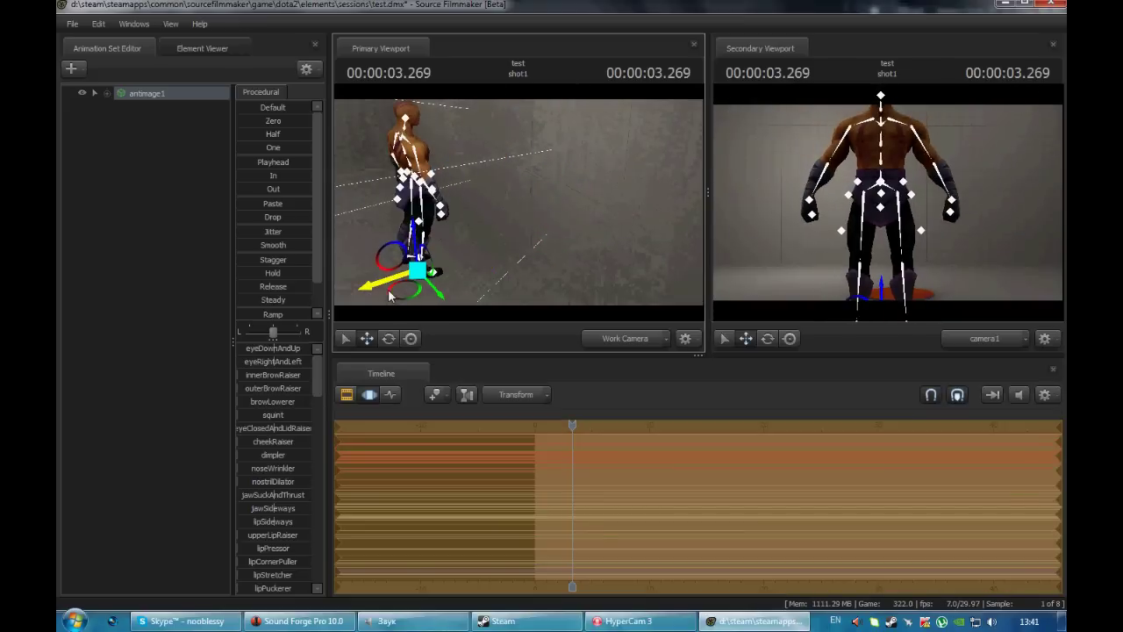
drag(544, 204, 519, 208)
click(375, 248)
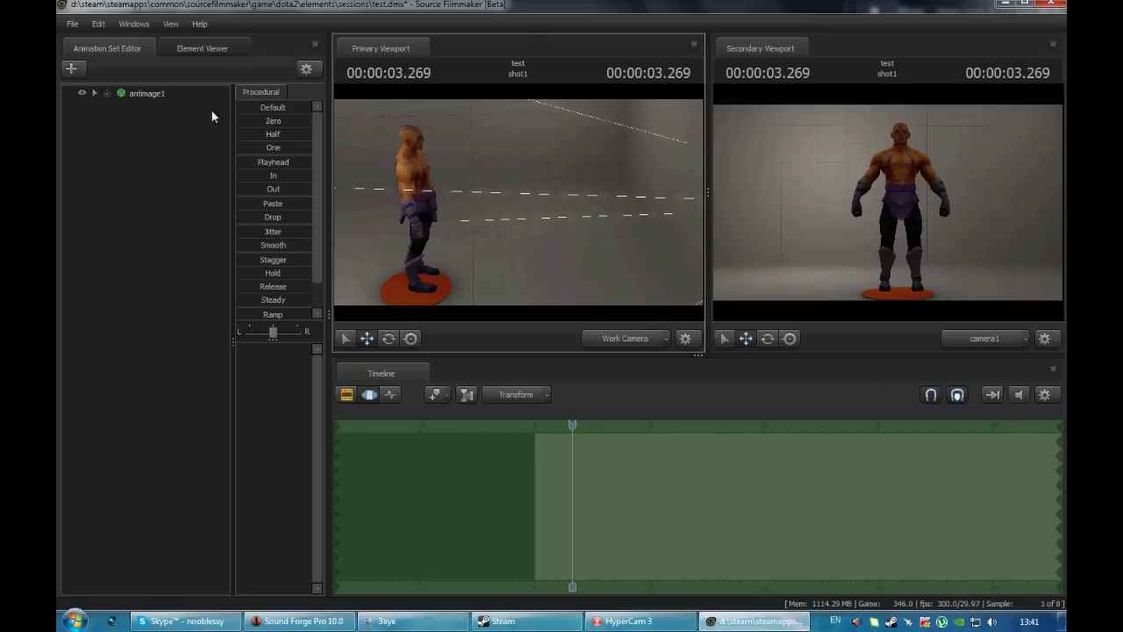
Step: Start creating an animation set for a new model and preview the antimage arms, belt, chest, head and weapon models
right_click(179, 120)
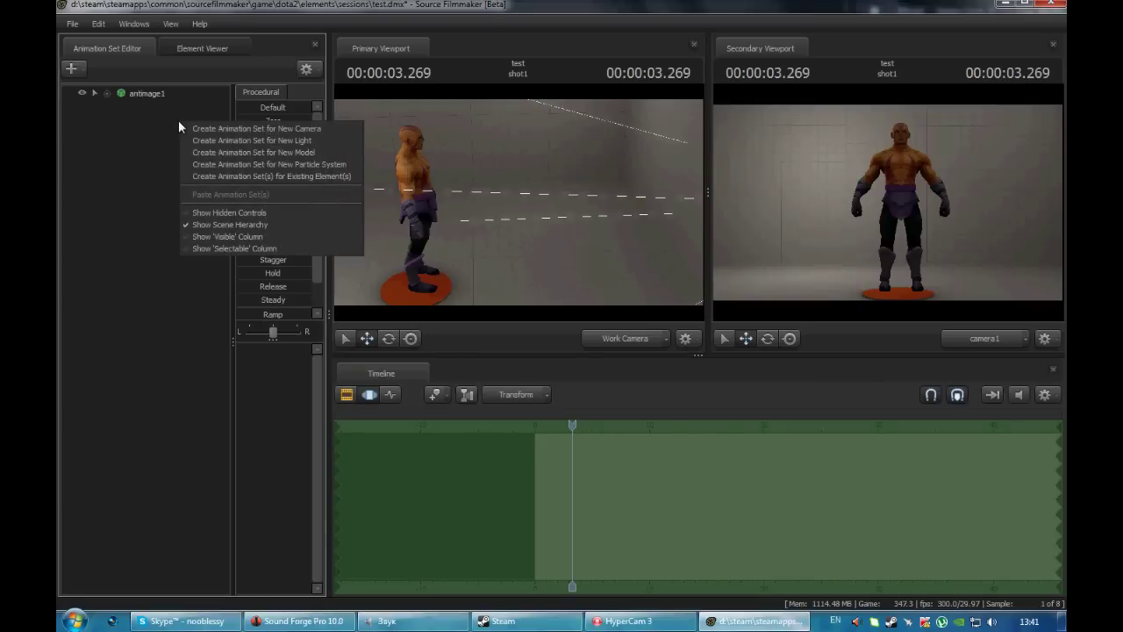
click(258, 153)
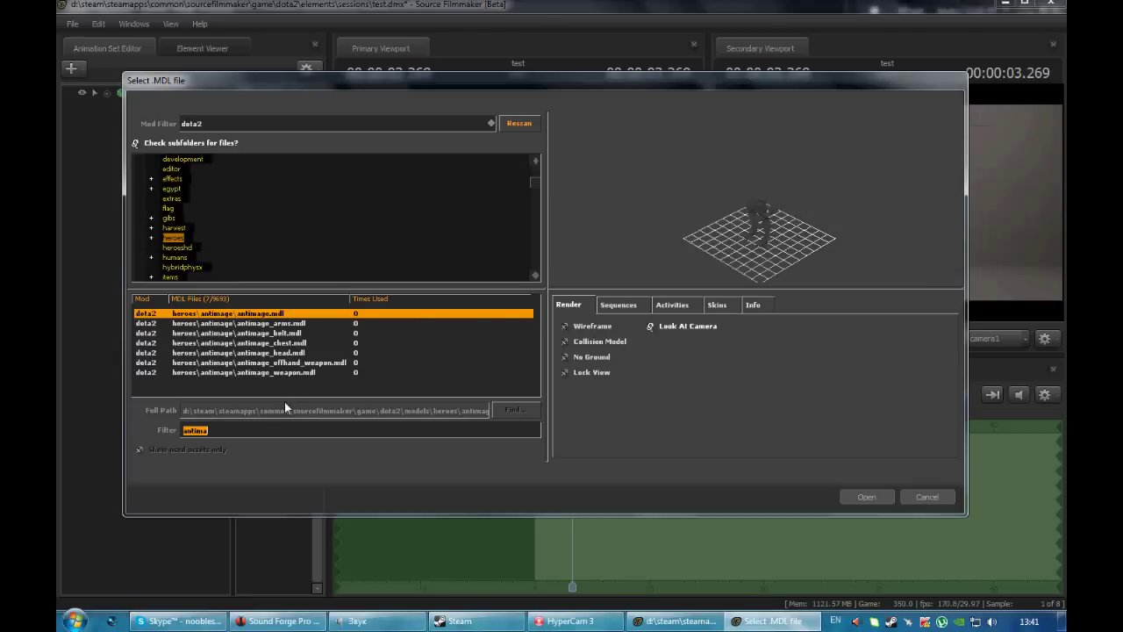
click(283, 324)
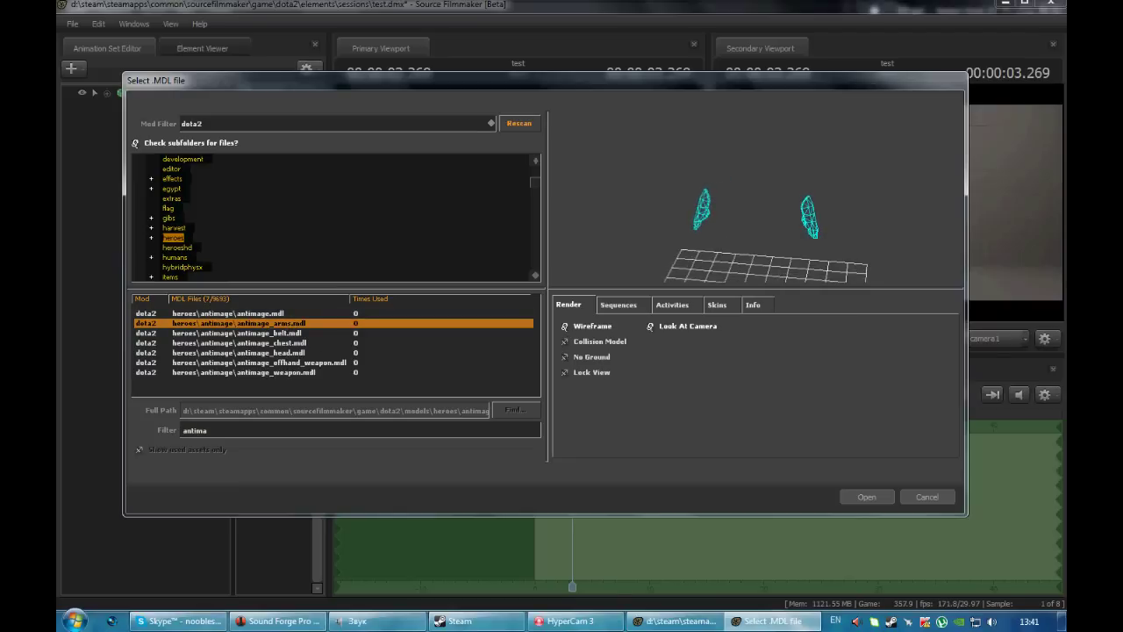
click(312, 337)
key(Down)
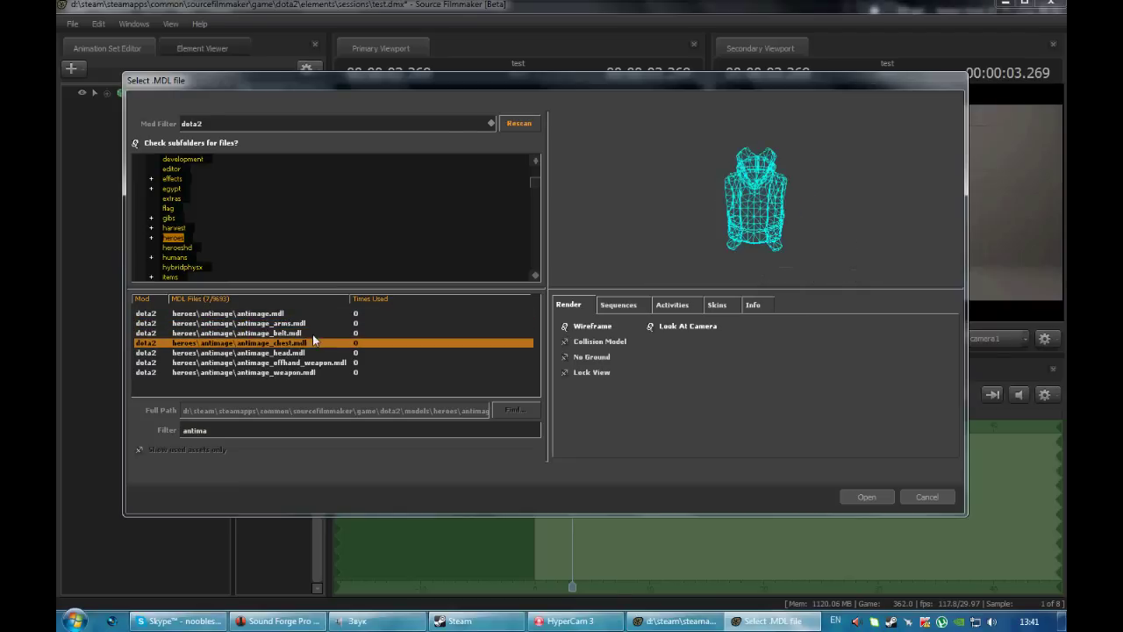
key(Down)
key(Down)
key(Down)
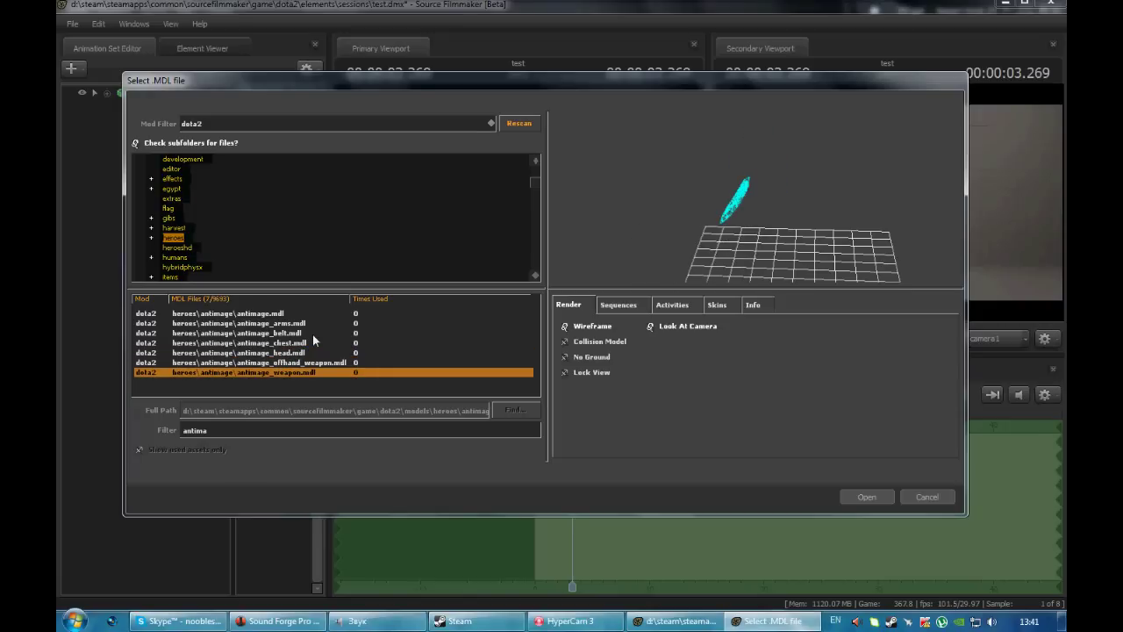
Step: Go back through the head, belt and arms previews and load heroes\antimage\antimage_chest.mdl
key(Up)
key(Up)
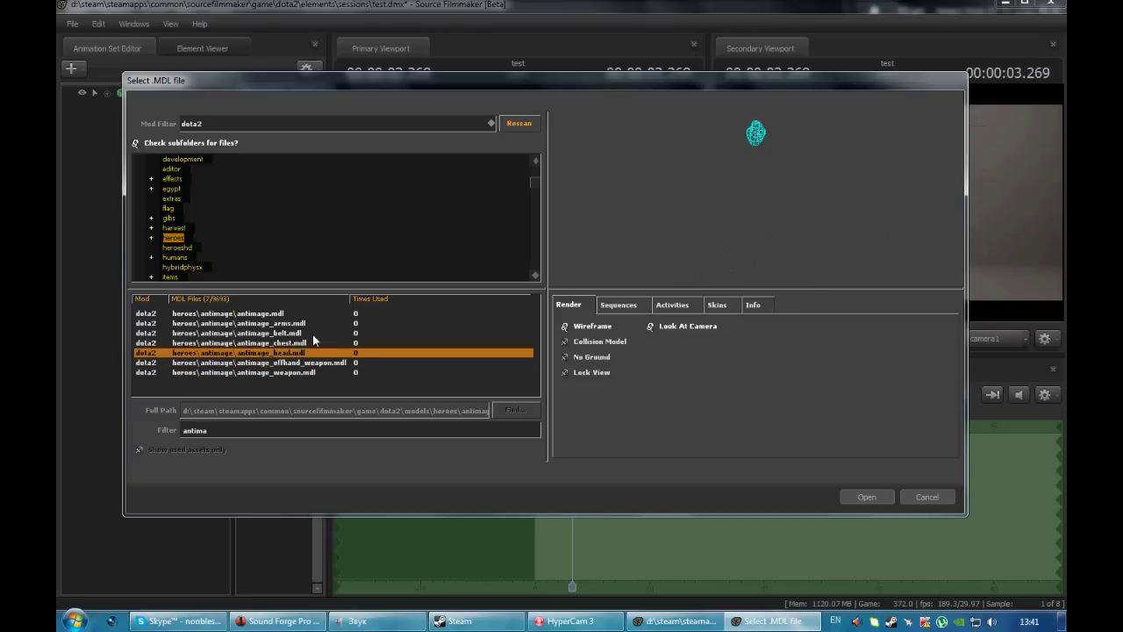
key(Up)
key(Up)
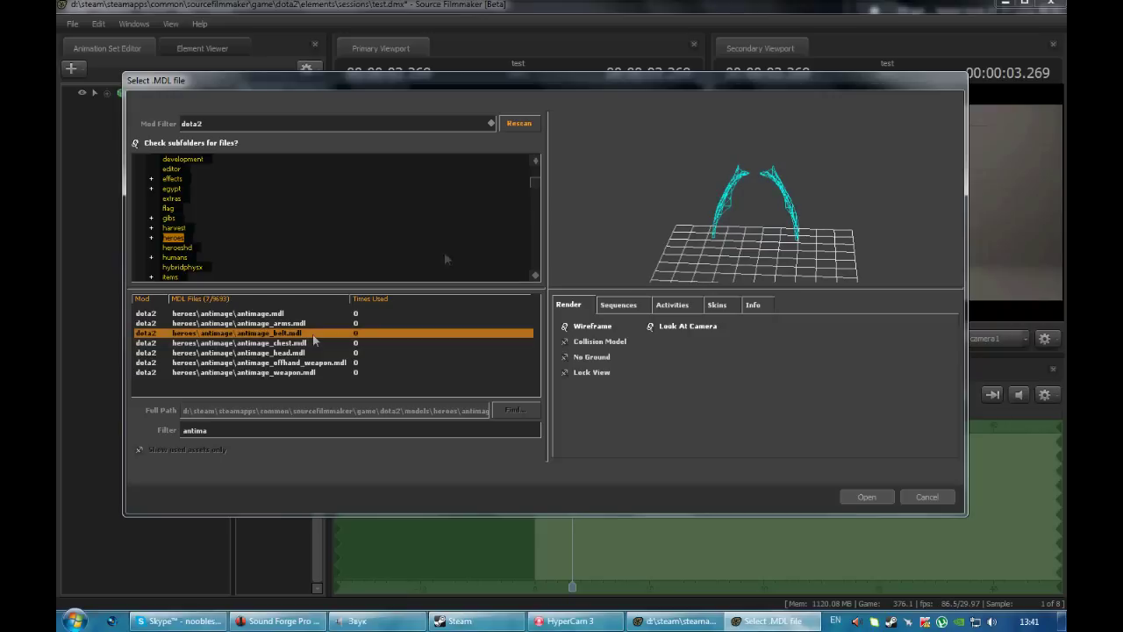
click(313, 324)
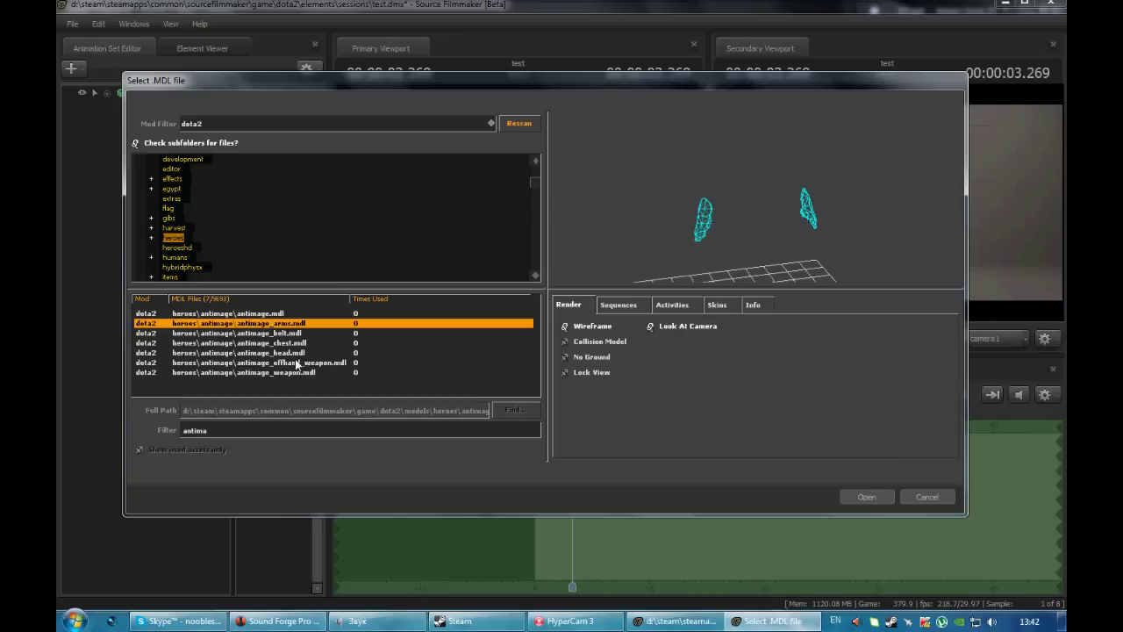
click(300, 343)
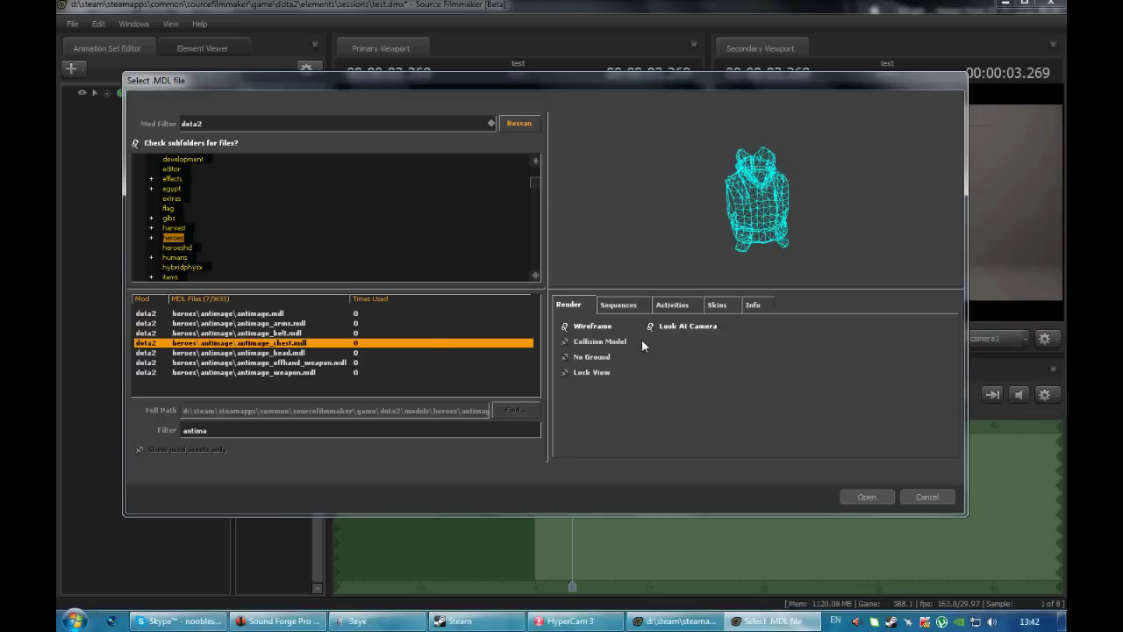
click(864, 496)
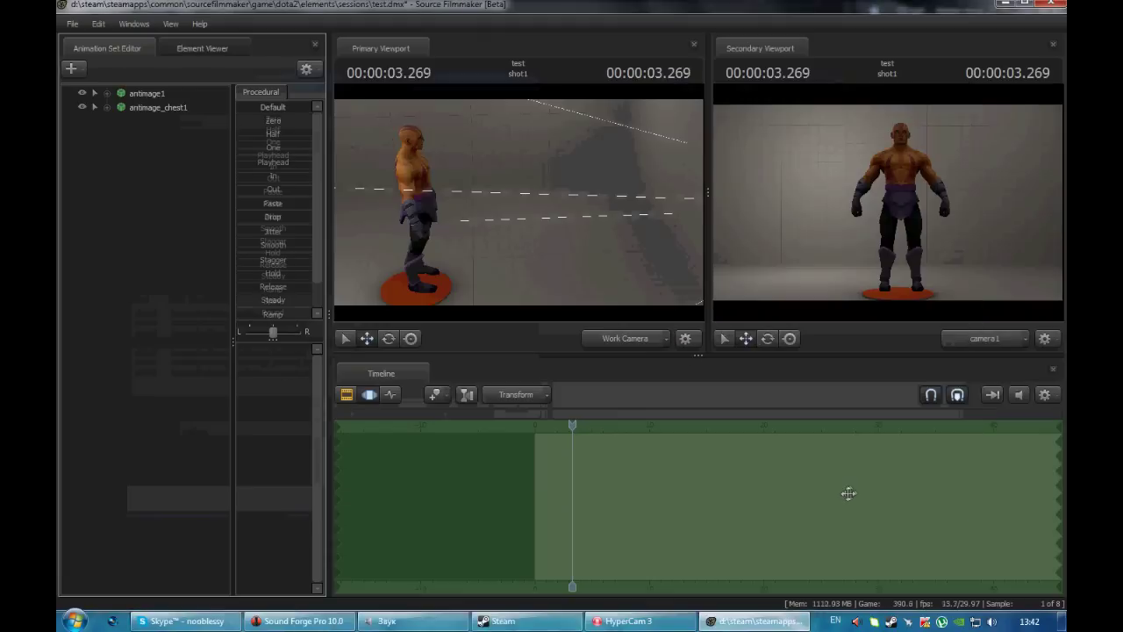
Step: Select the antimage_chest1 animation set and move the chest model beside the antimage body, within camera1's view
click(167, 107)
drag(537, 173, 517, 208)
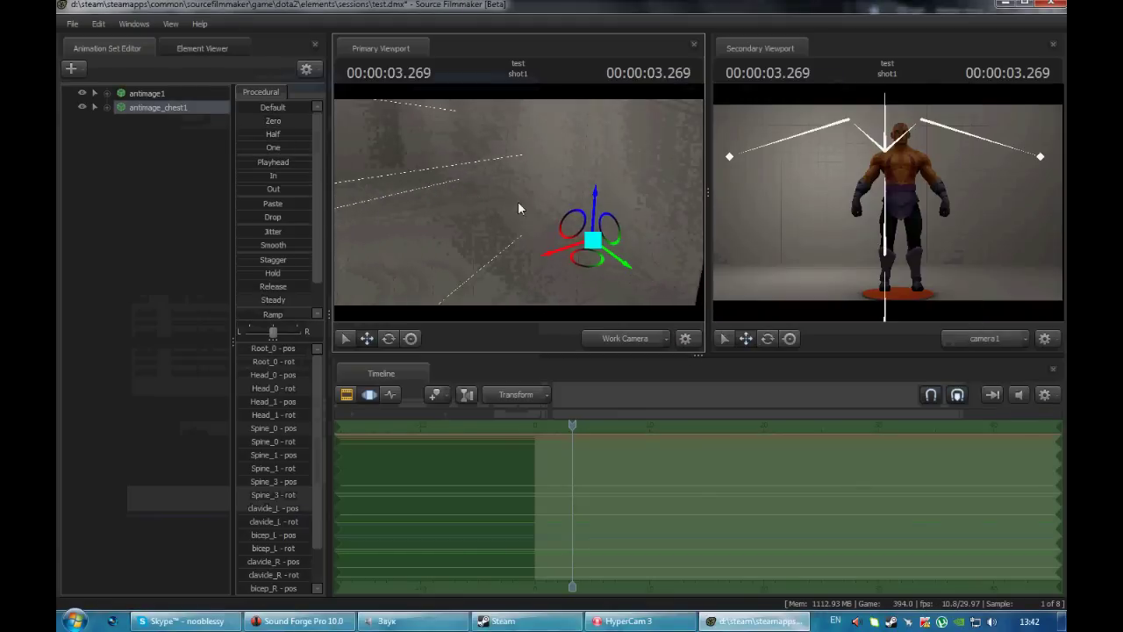
drag(547, 252, 411, 302)
drag(526, 219, 452, 225)
drag(626, 302, 592, 266)
drag(530, 231, 419, 234)
click(171, 268)
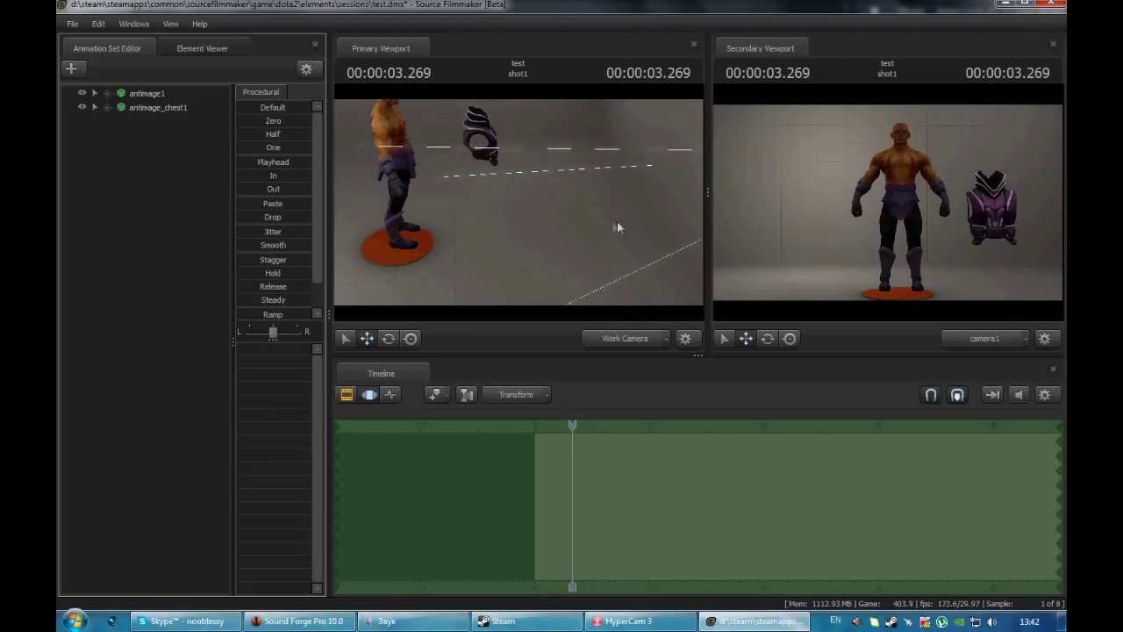
drag(616, 227, 395, 237)
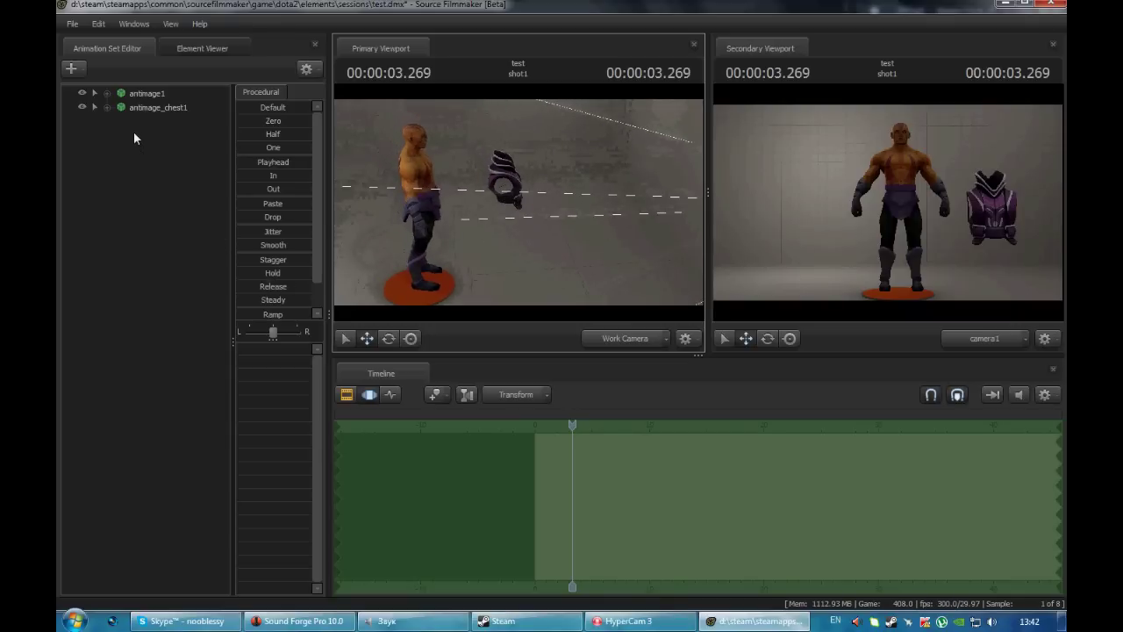
Step: Lock antimage_chest1's Root_0, Head_0, Head_1, Spine_0, Spine_1 and Spine_3 body bones to the matching antimage1 bones
click(107, 94)
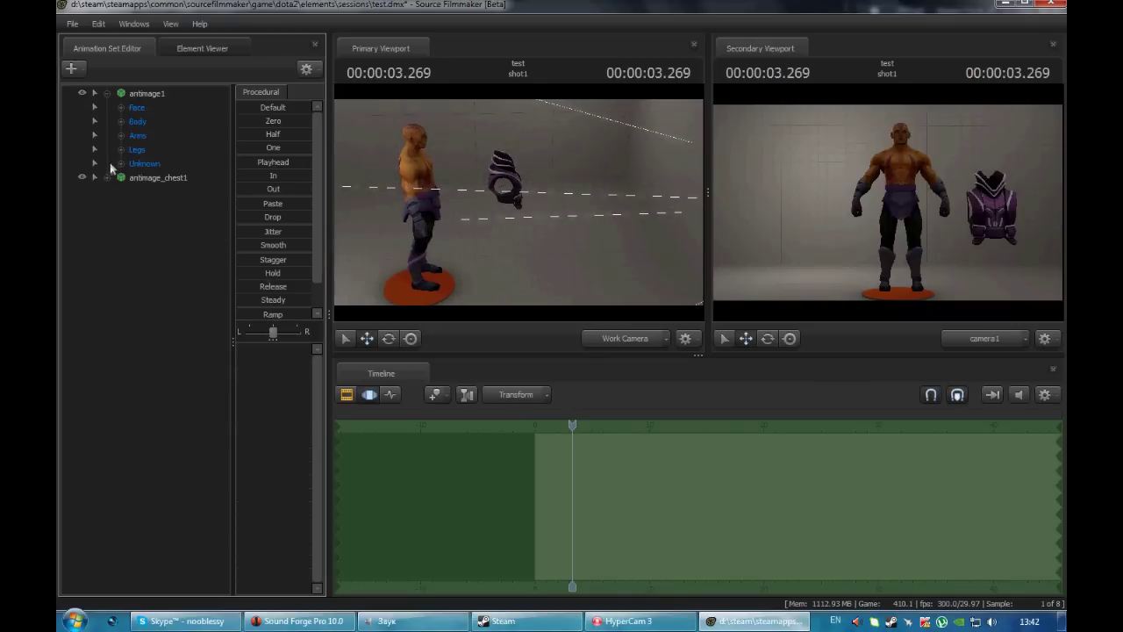
click(107, 178)
click(121, 122)
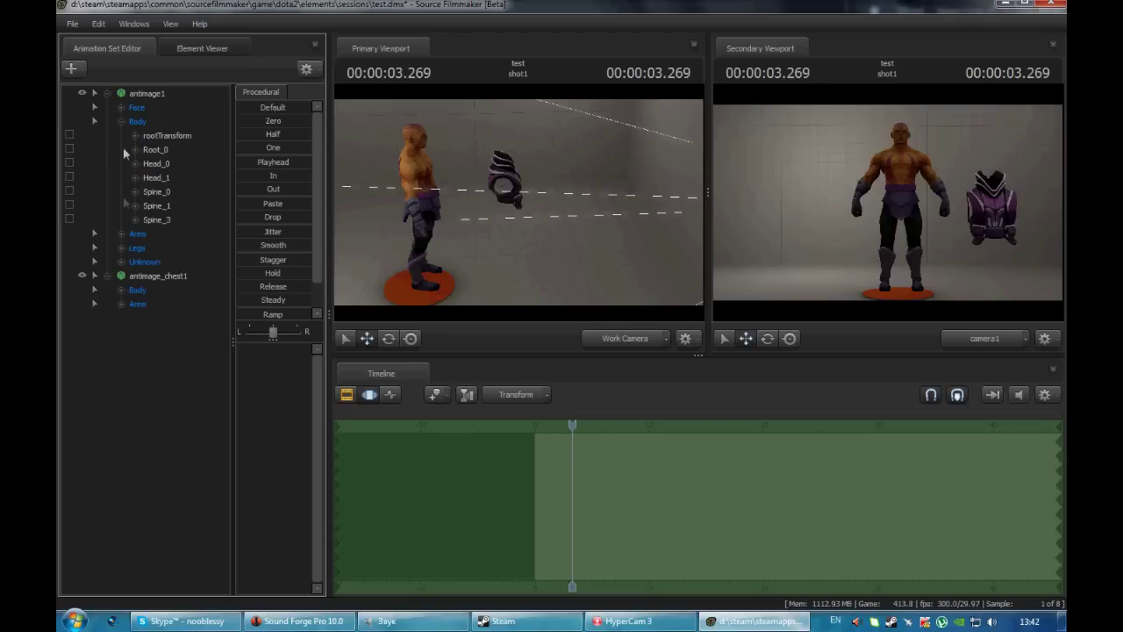
click(121, 290)
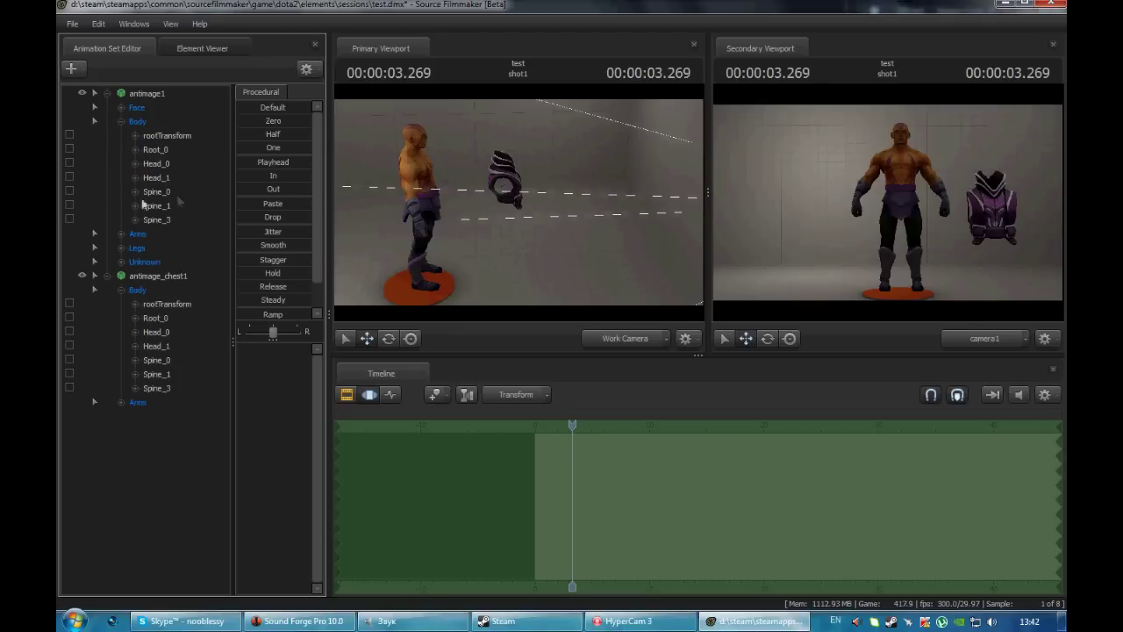
click(370, 396)
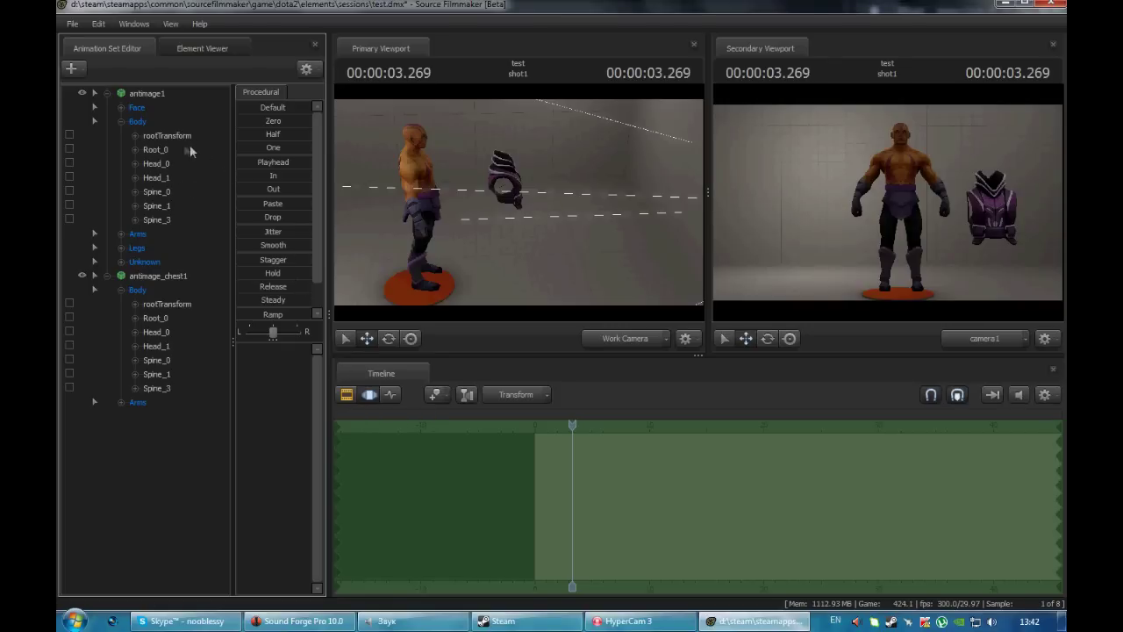
click(165, 149)
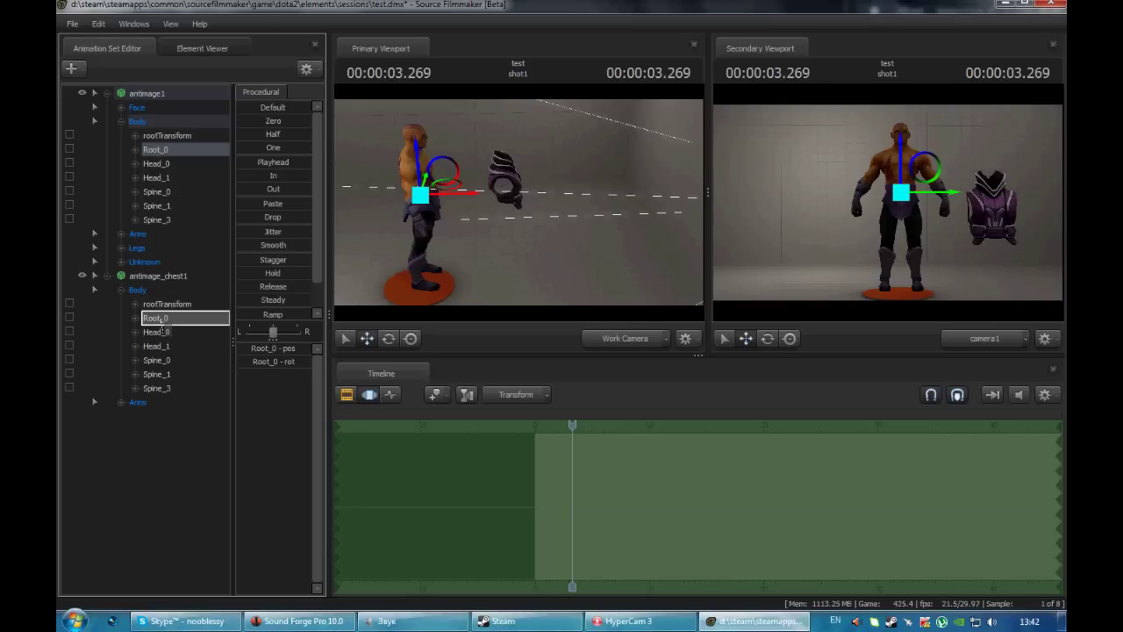
drag(162, 328, 160, 322)
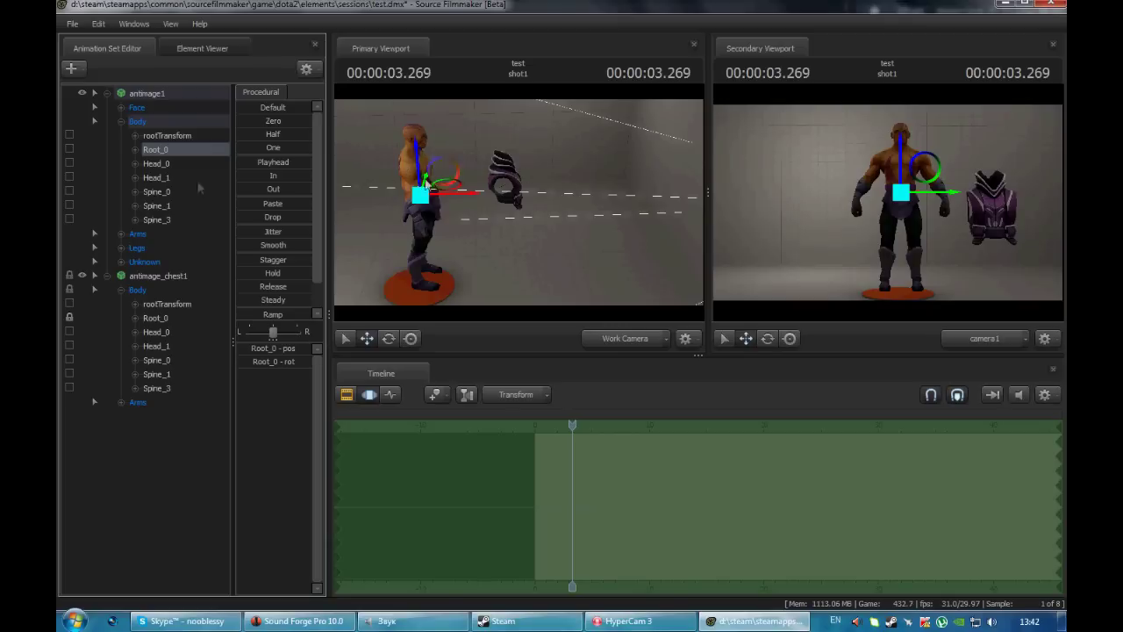
drag(156, 165, 163, 332)
drag(156, 177, 162, 360)
drag(154, 207, 165, 391)
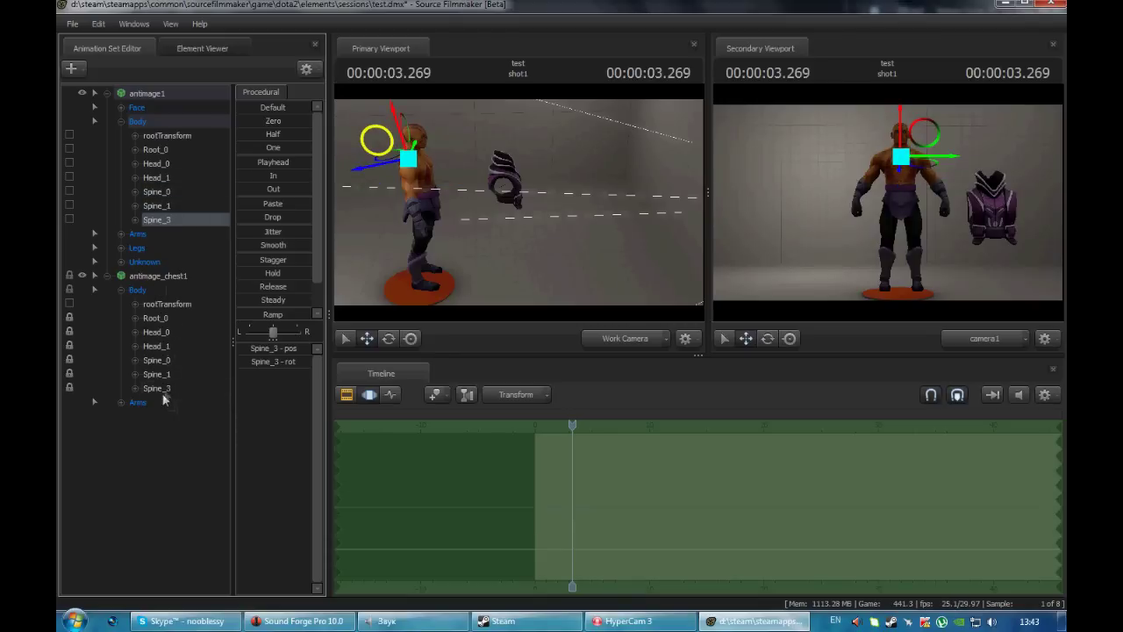
Step: Apply the Zero preset to antimage_chest1's locked body bones from Root_0 to Spine_3, then deselect them
click(159, 317)
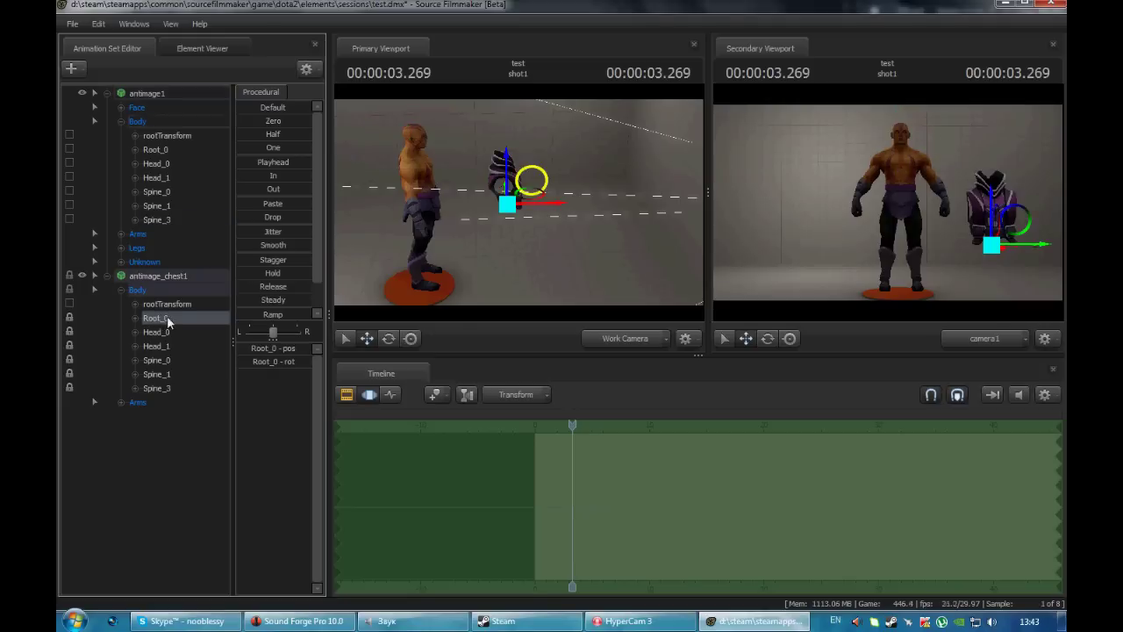
shift+click(170, 390)
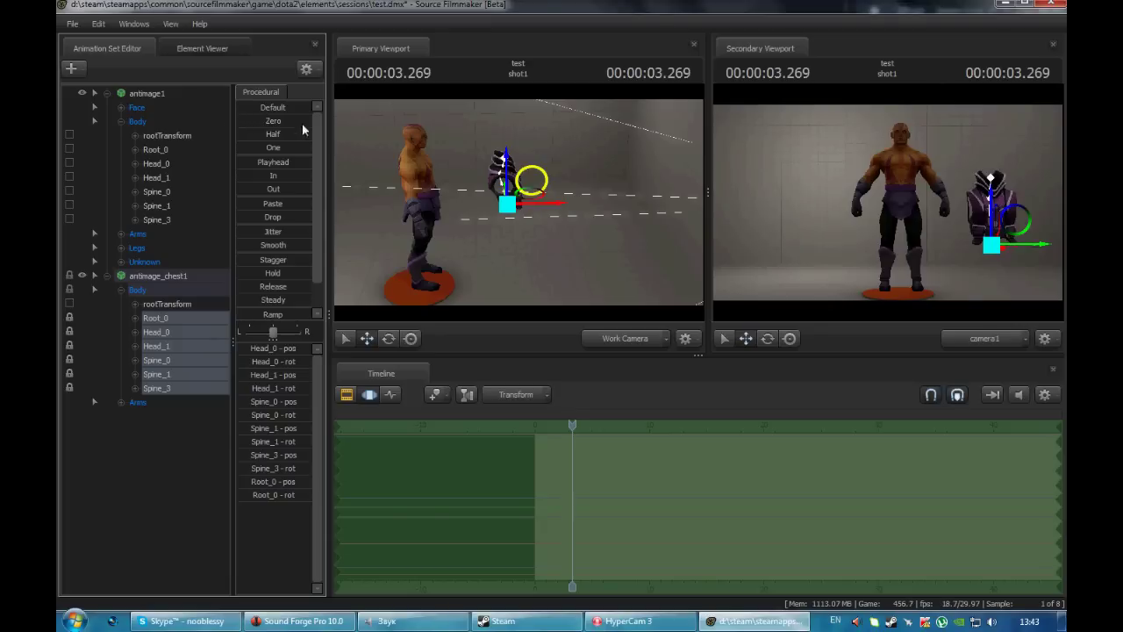
click(250, 121)
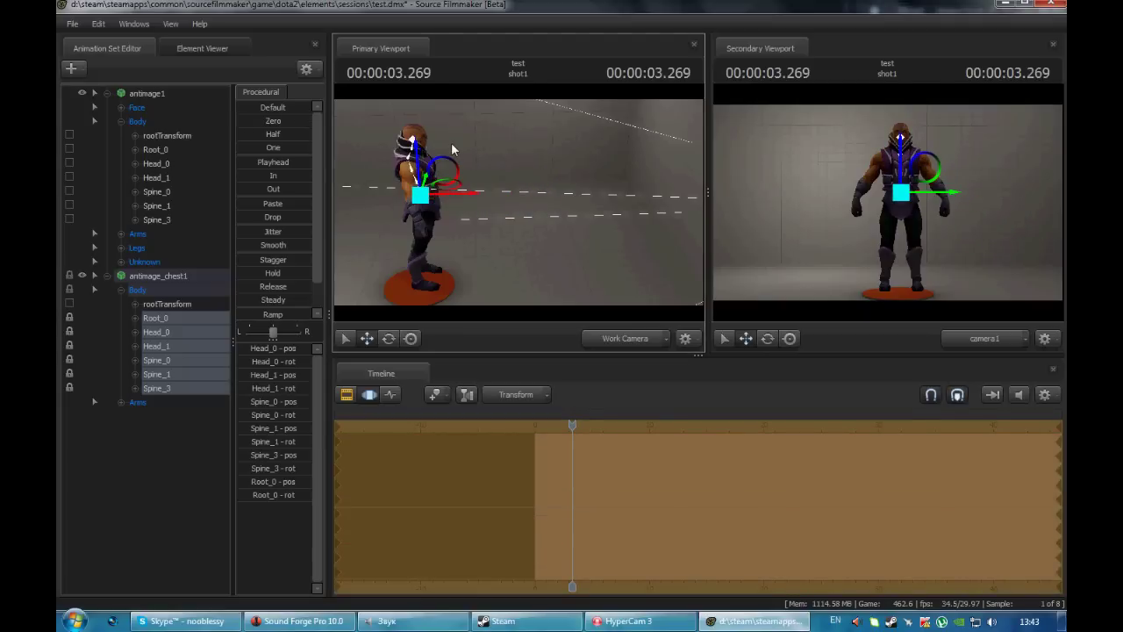
click(220, 439)
Step: Lock antimage_chest1's left and right clavicle and bicep bones to the matching arm bones of antimage1
click(121, 291)
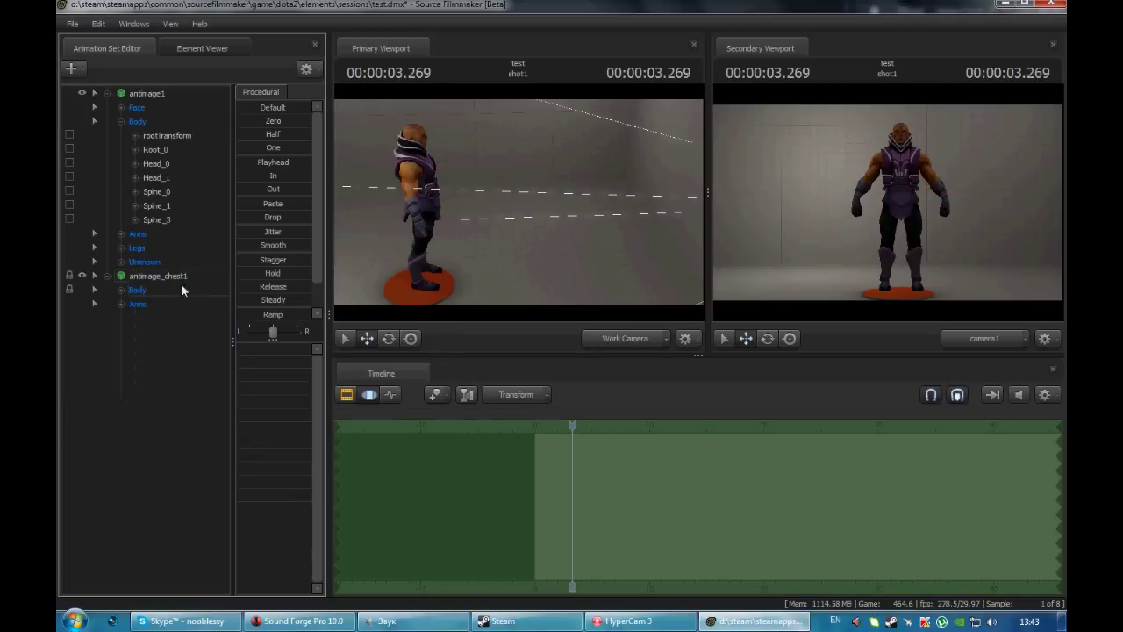
click(122, 304)
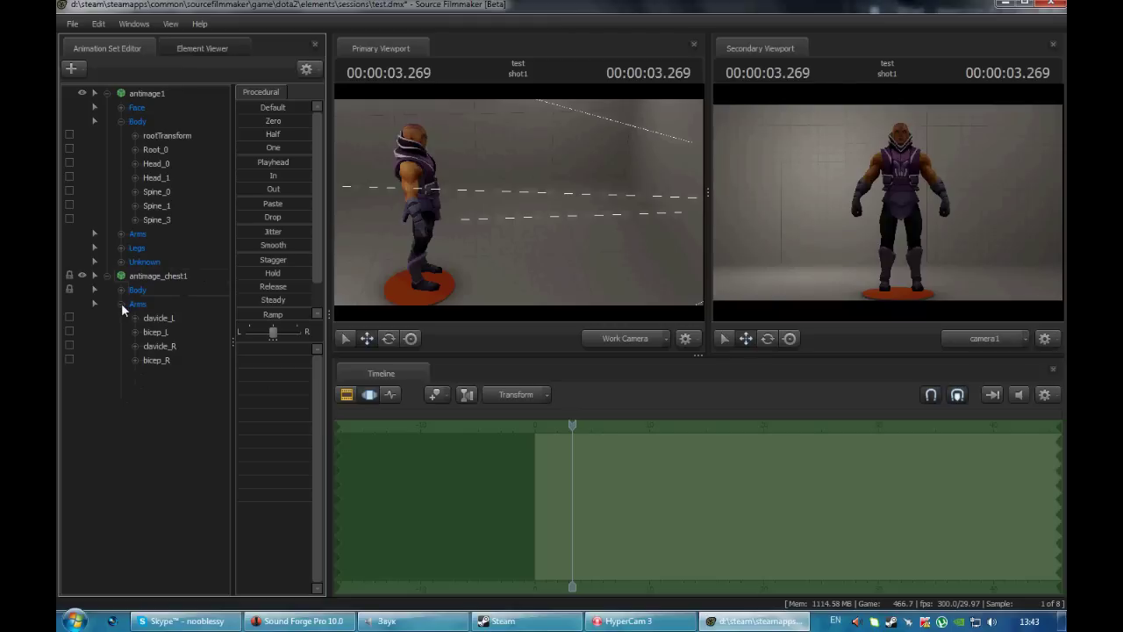
click(121, 121)
click(121, 135)
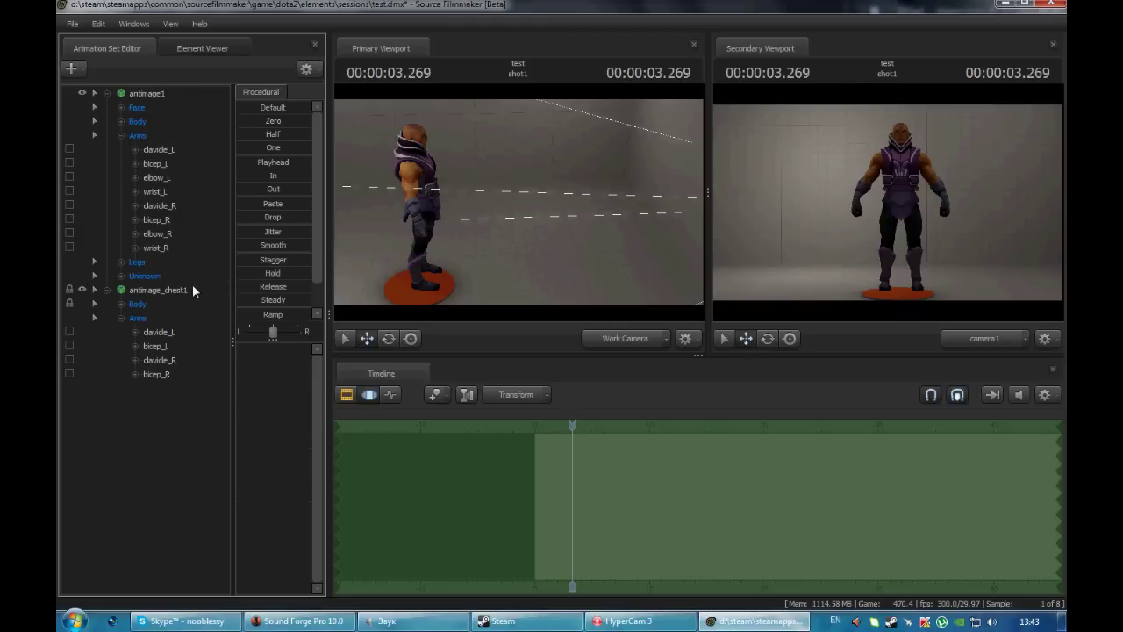
click(162, 149)
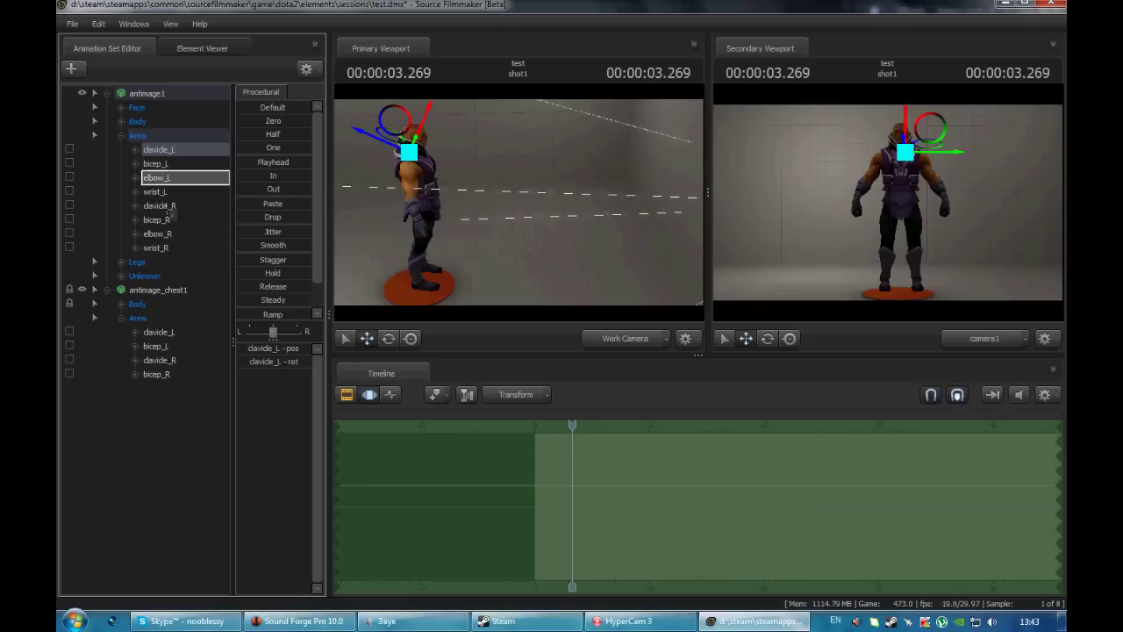
click(157, 164)
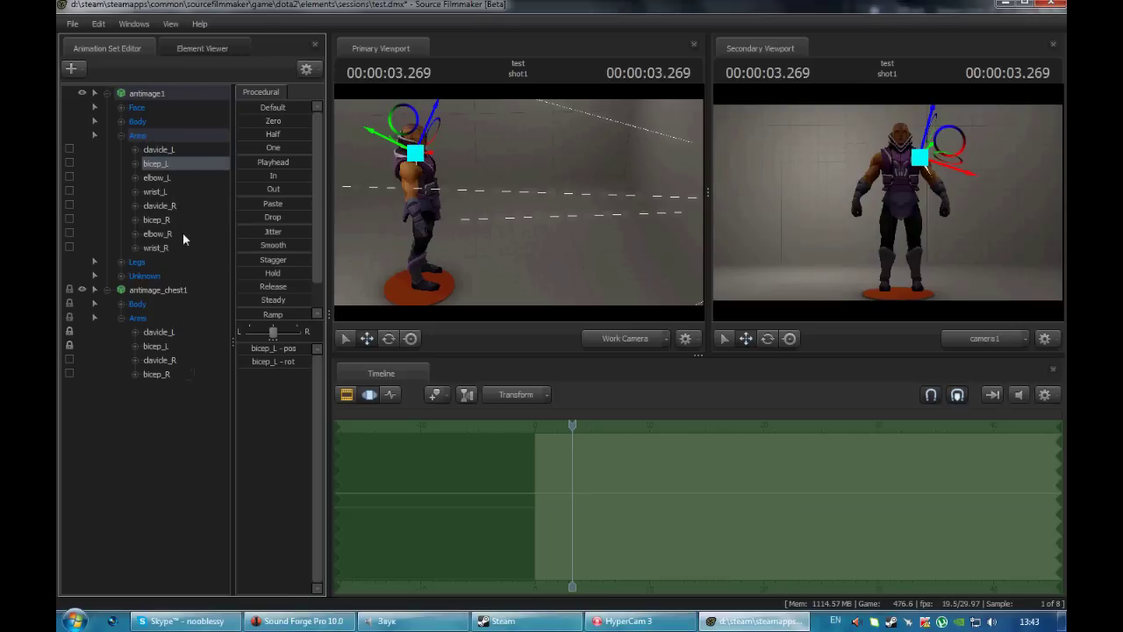
click(167, 205)
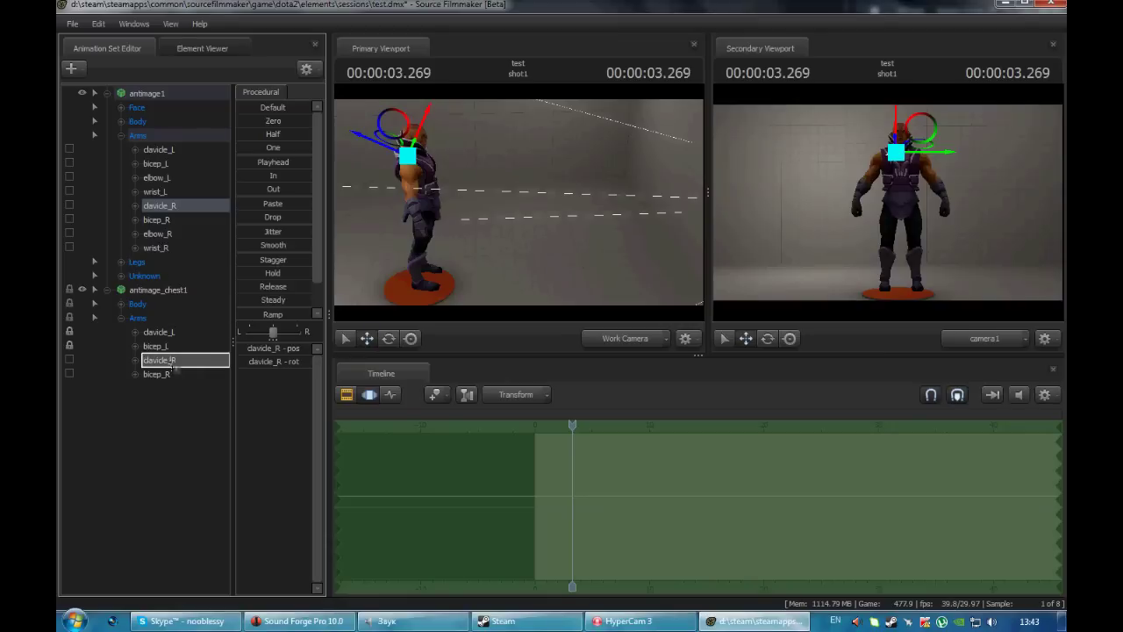
click(158, 221)
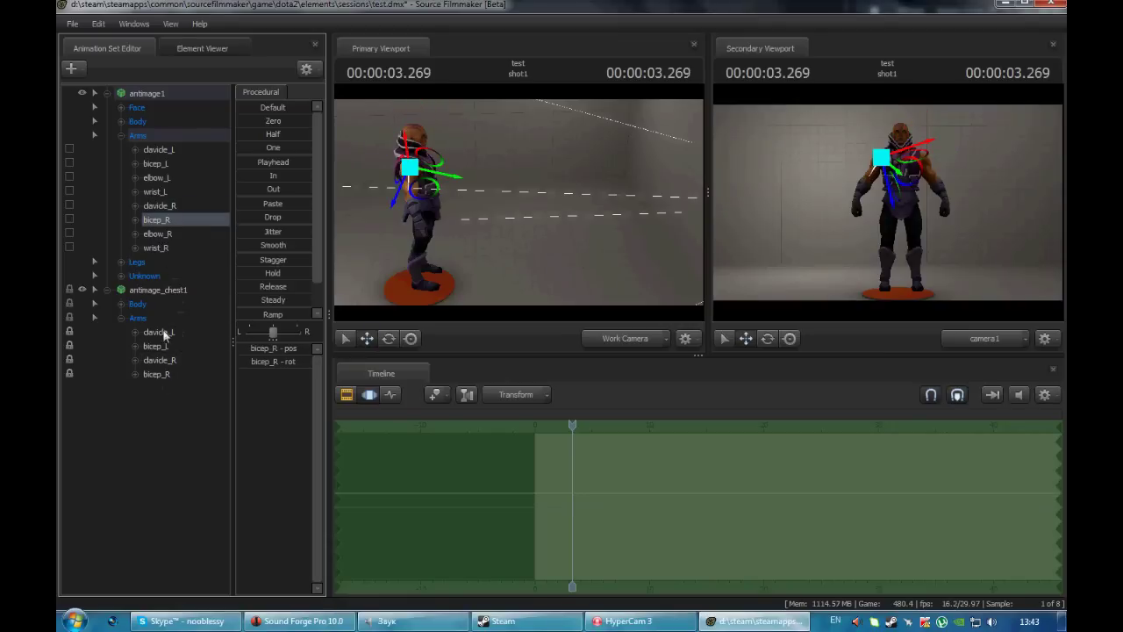
Step: Apply the Zero preset to antimage_chest1's clavicle and bicep bones, then collapse both animation sets
click(164, 332)
shift+click(157, 374)
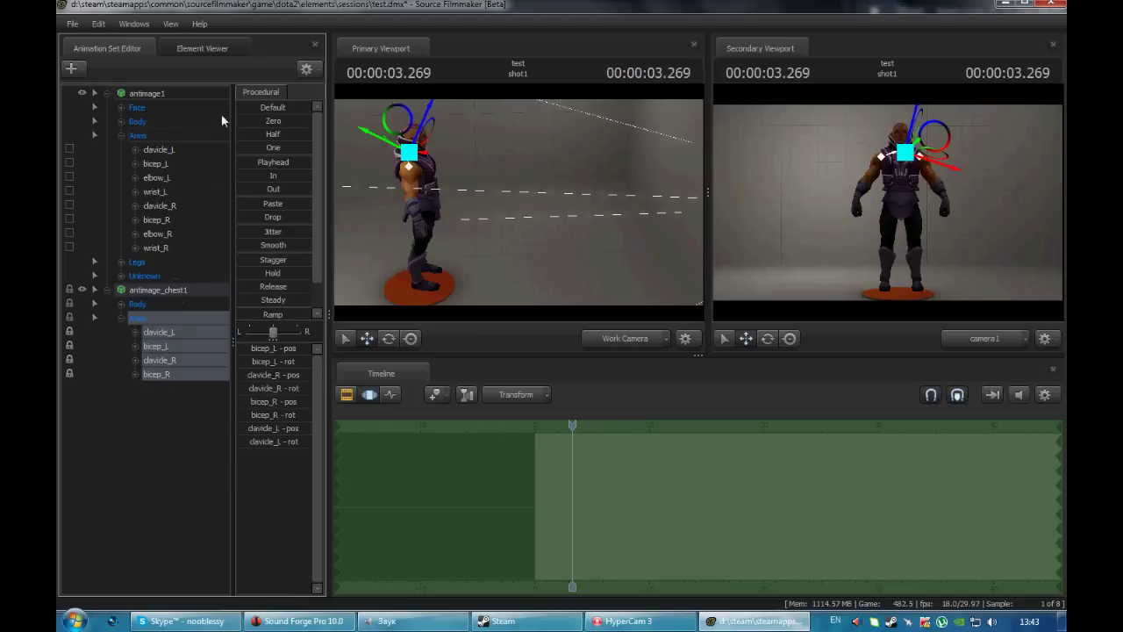
click(108, 290)
click(107, 93)
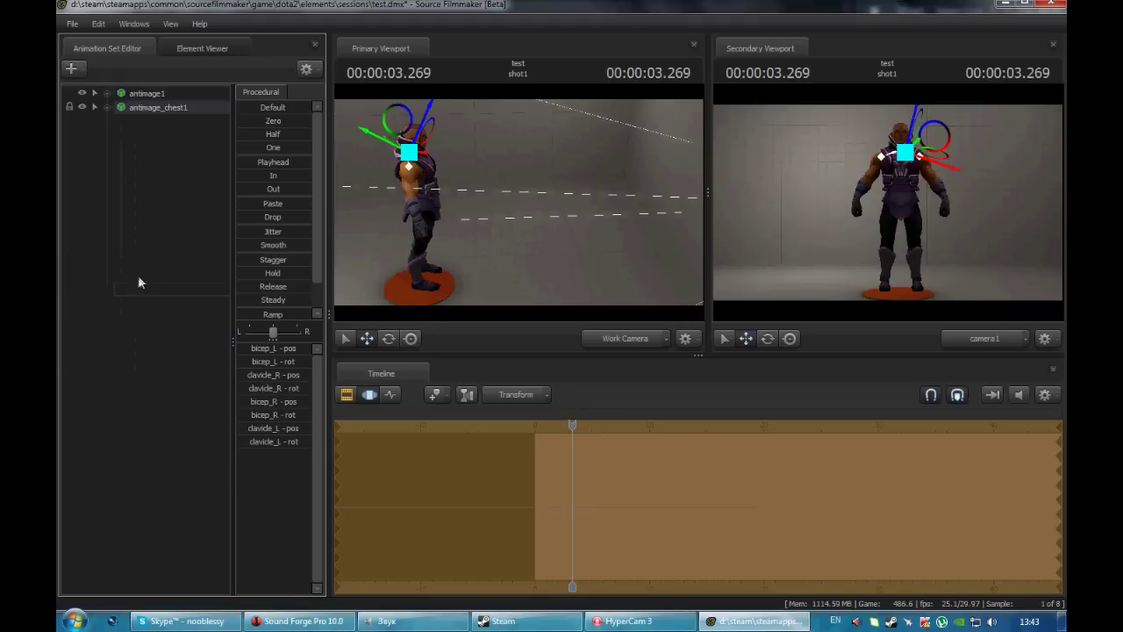
click(136, 277)
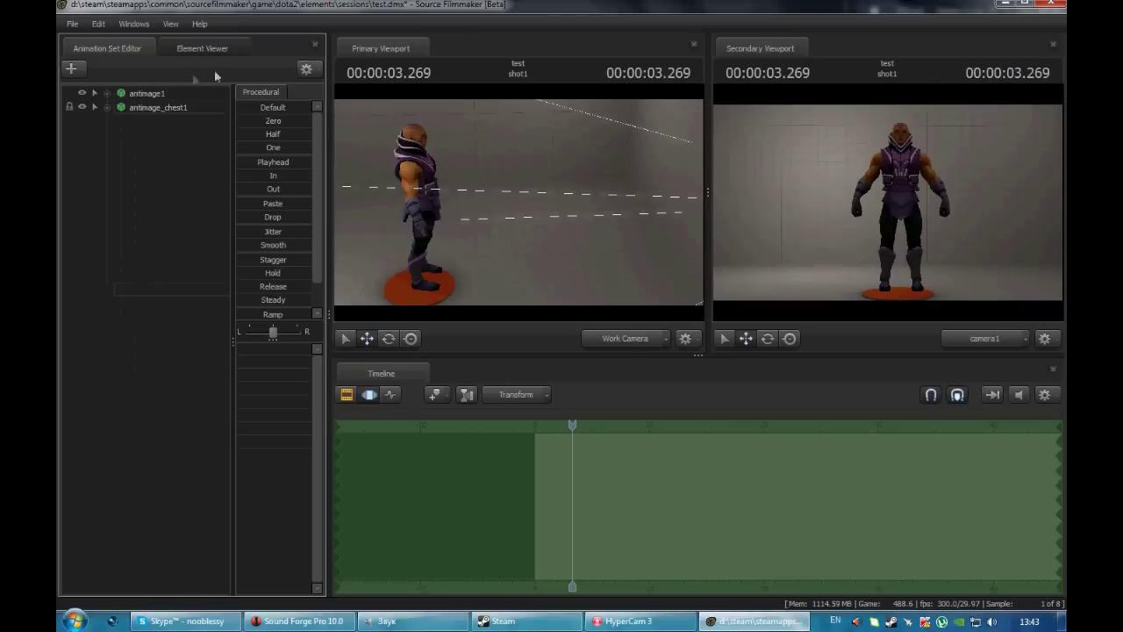
Step: Import the attack2 sequence onto the antimage1 animation set to test the locked chest piece
right_click(149, 97)
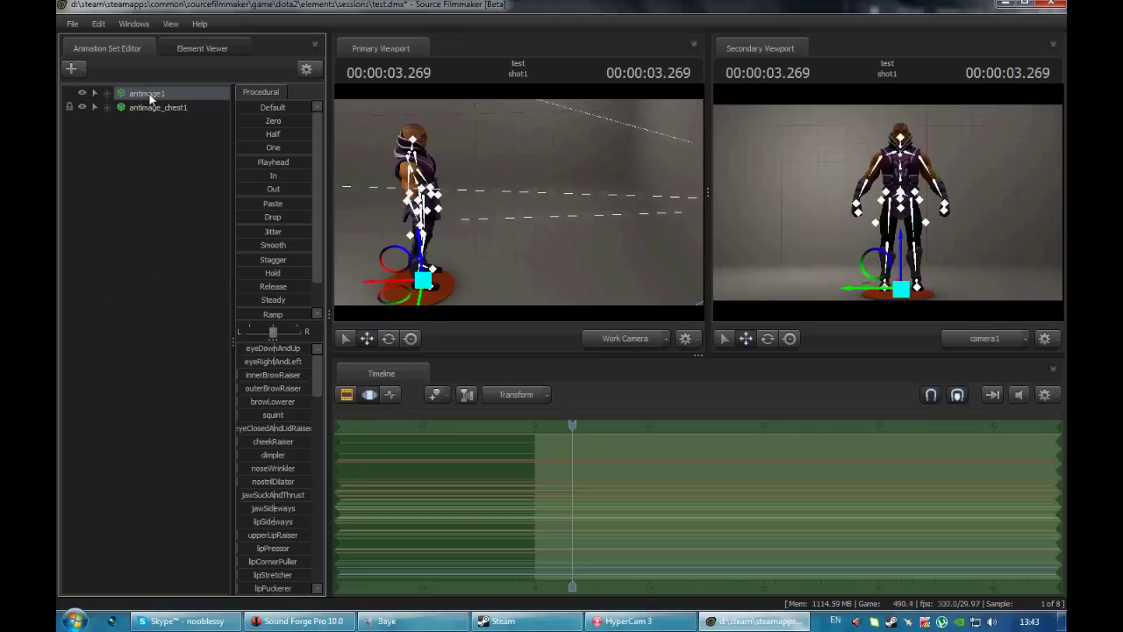
mouse_move(214, 214)
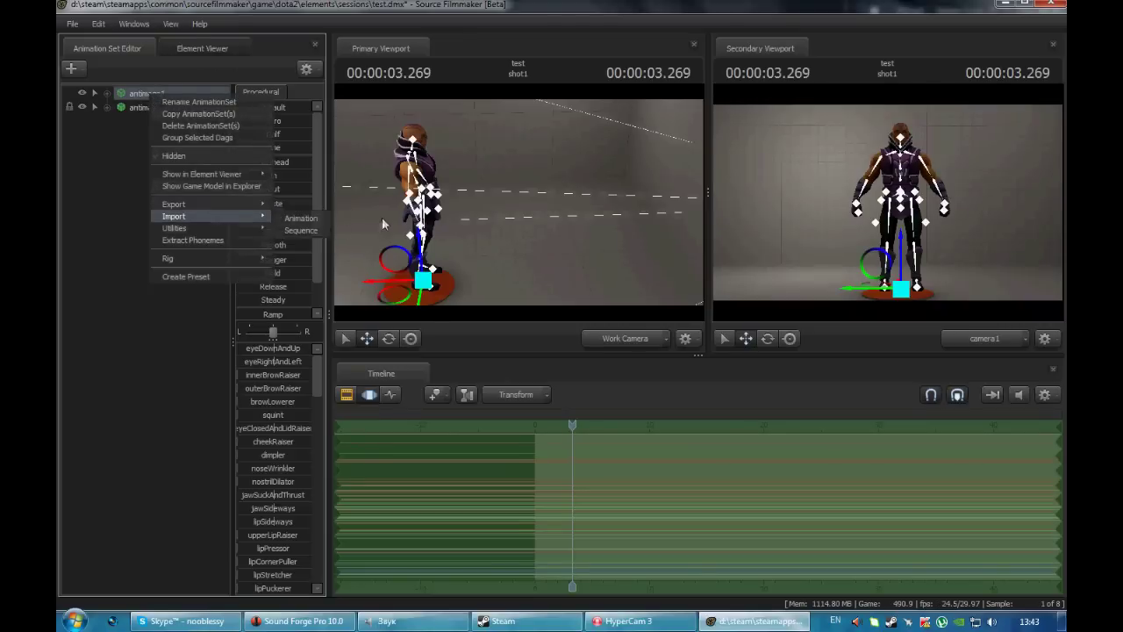
click(303, 230)
click(491, 339)
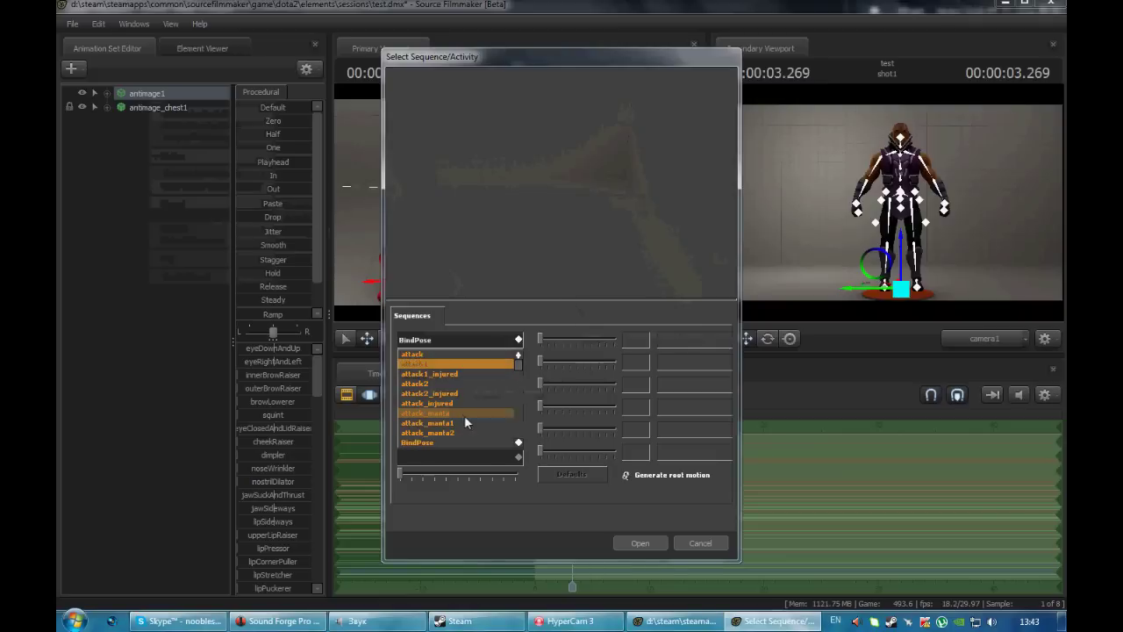
click(446, 384)
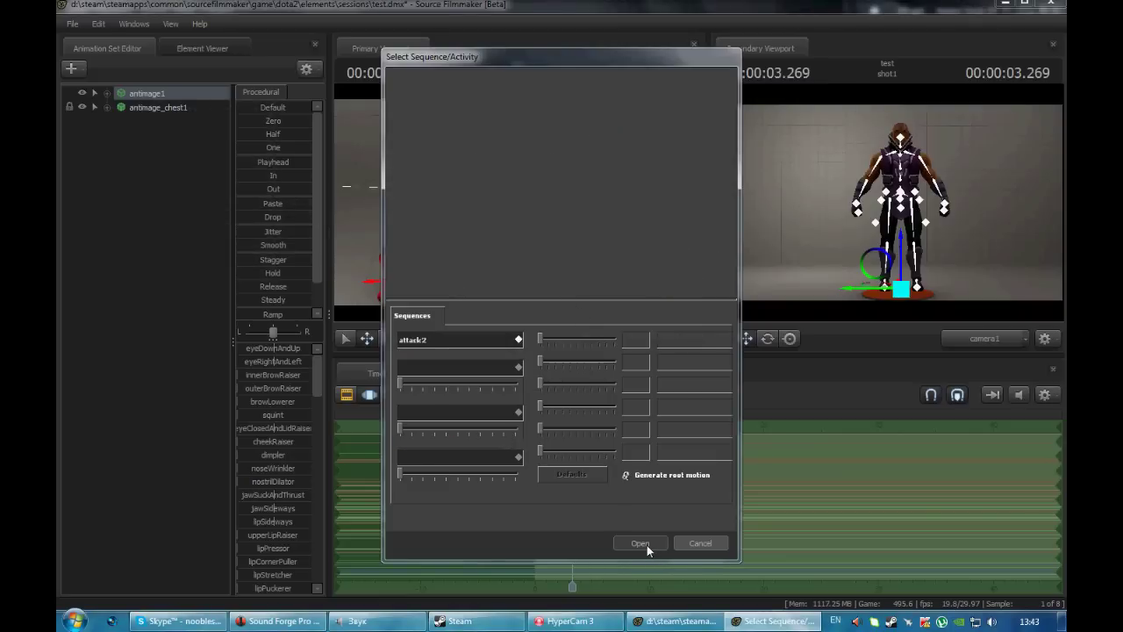
click(647, 544)
Step: Play back antimage1's attack animation, stop it, and undo the sequence import
key(space)
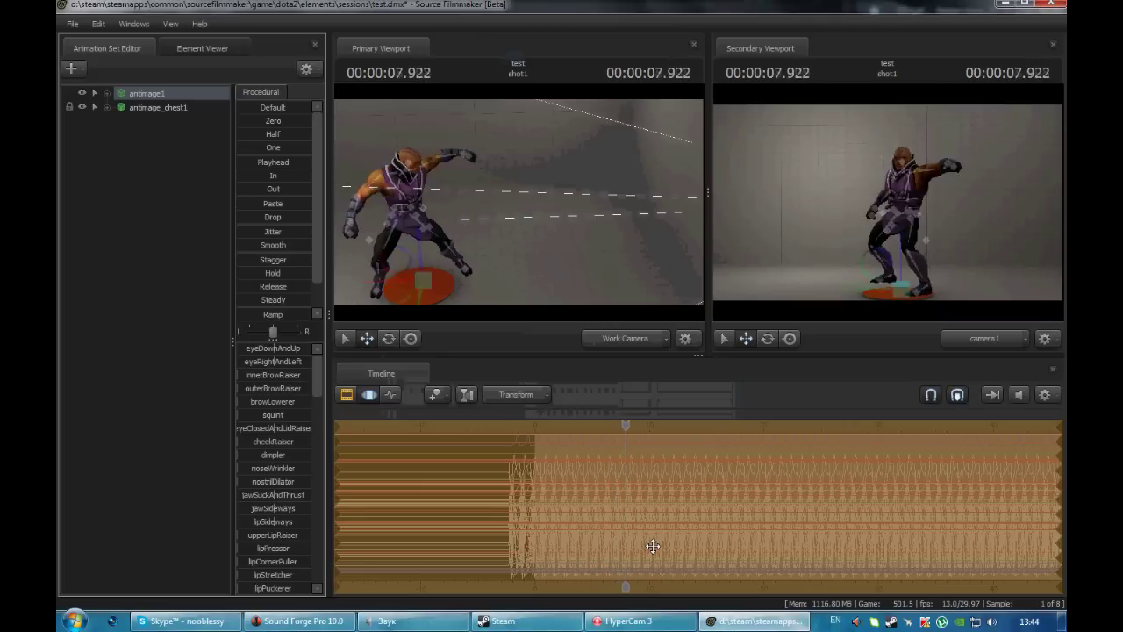
key(space)
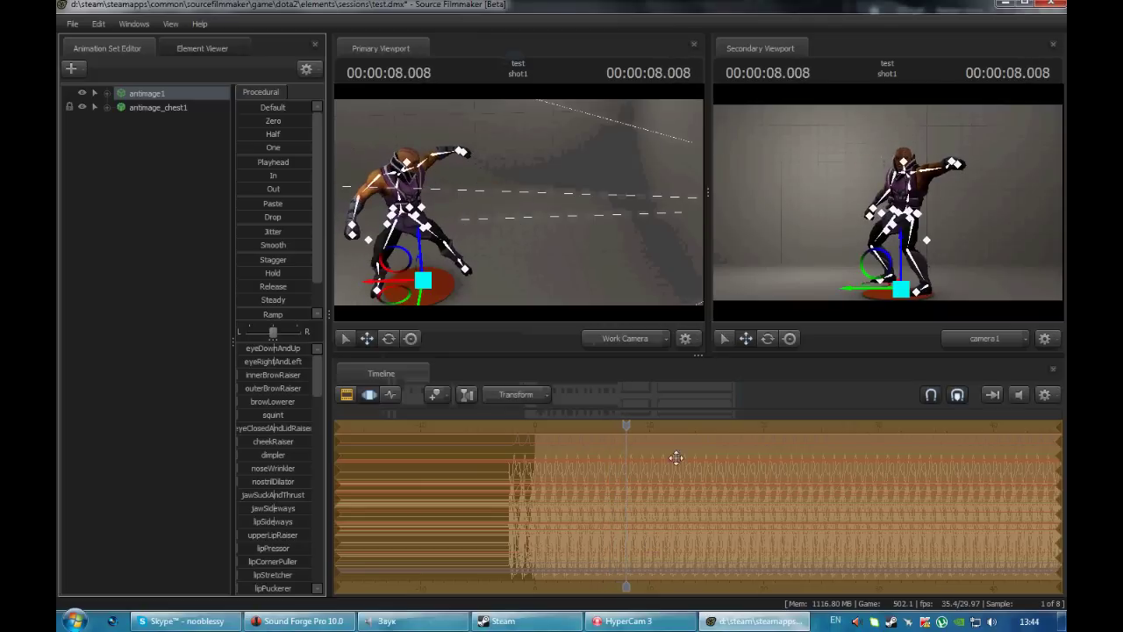
click(626, 422)
ctrl+click(129, 95)
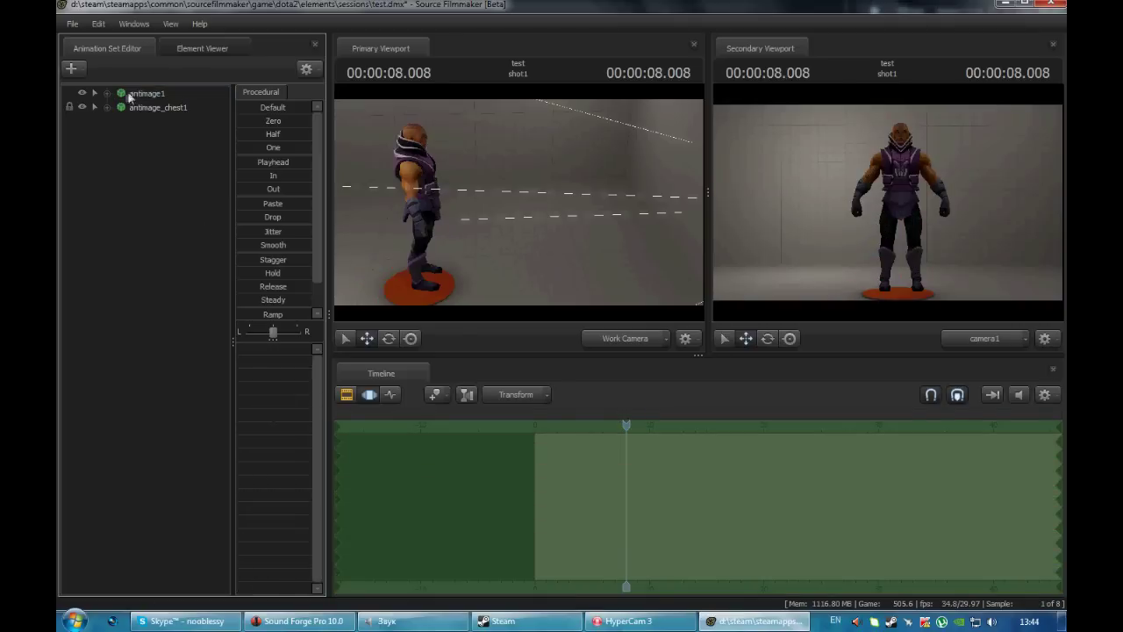
Step: Unlock antimage_chest1's Root_0, Head_0, Head_1, Spine_0, Spine_1 and Spine_3 body bones
click(107, 107)
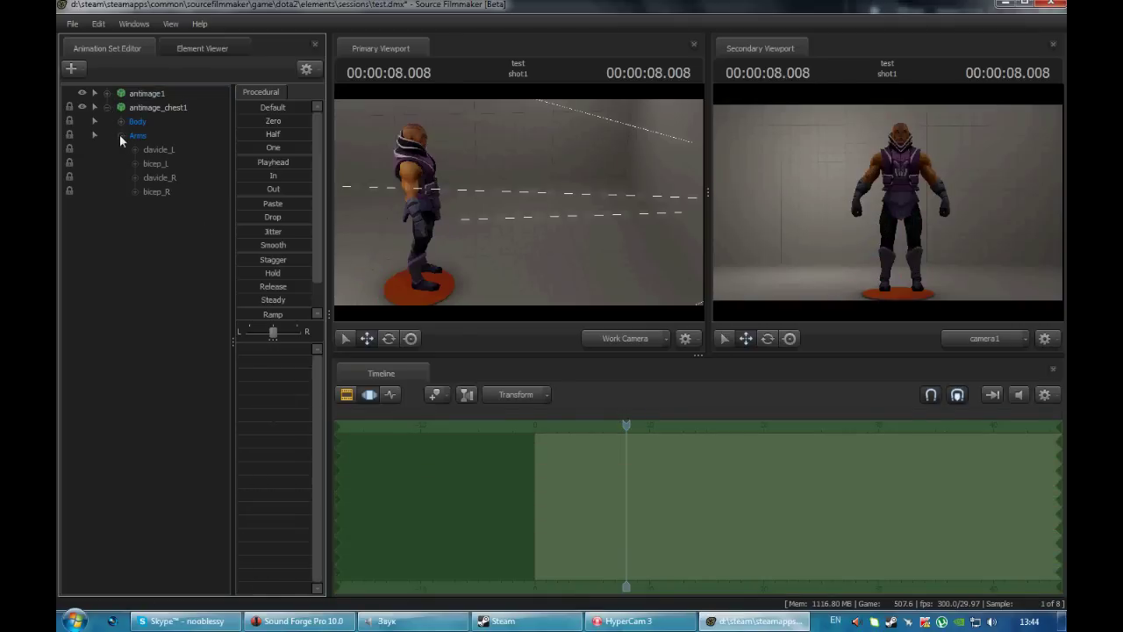
click(120, 135)
click(122, 122)
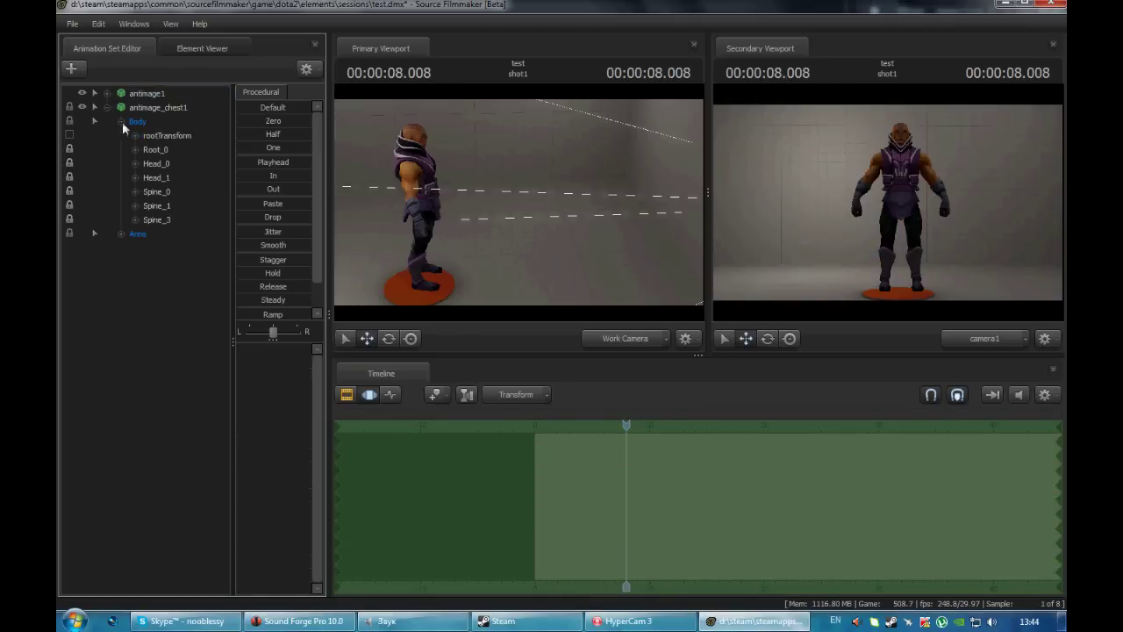
click(69, 150)
click(70, 163)
click(70, 192)
click(70, 206)
Step: Import the attack2 sequence onto antimage1 with the chest's body bones unlocked
click(150, 95)
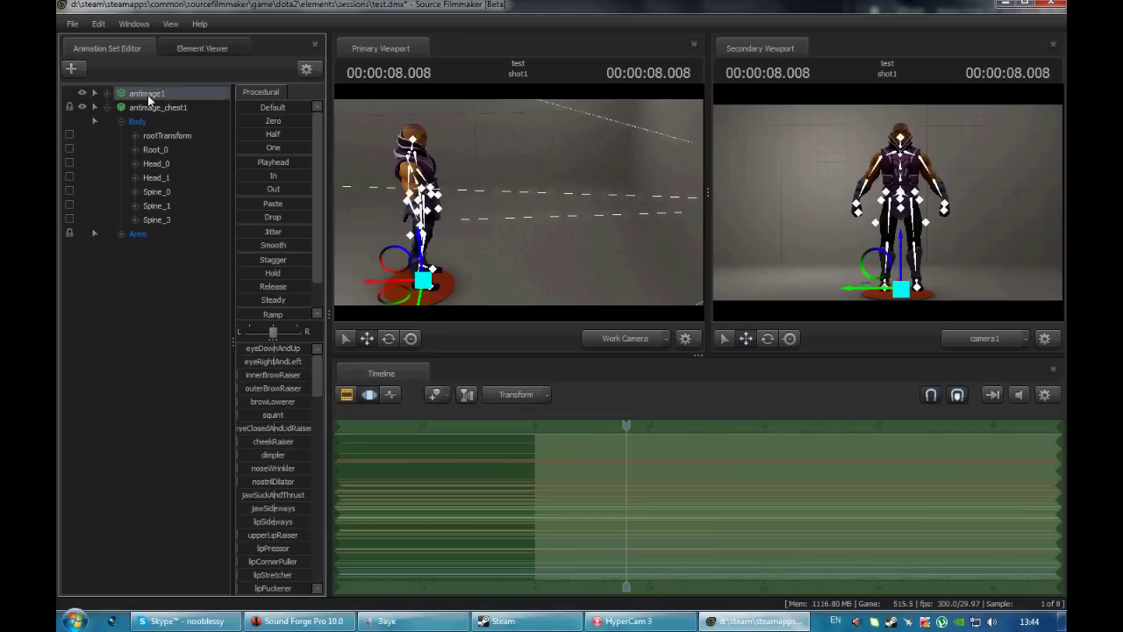
right_click(151, 96)
mouse_move(229, 217)
click(290, 217)
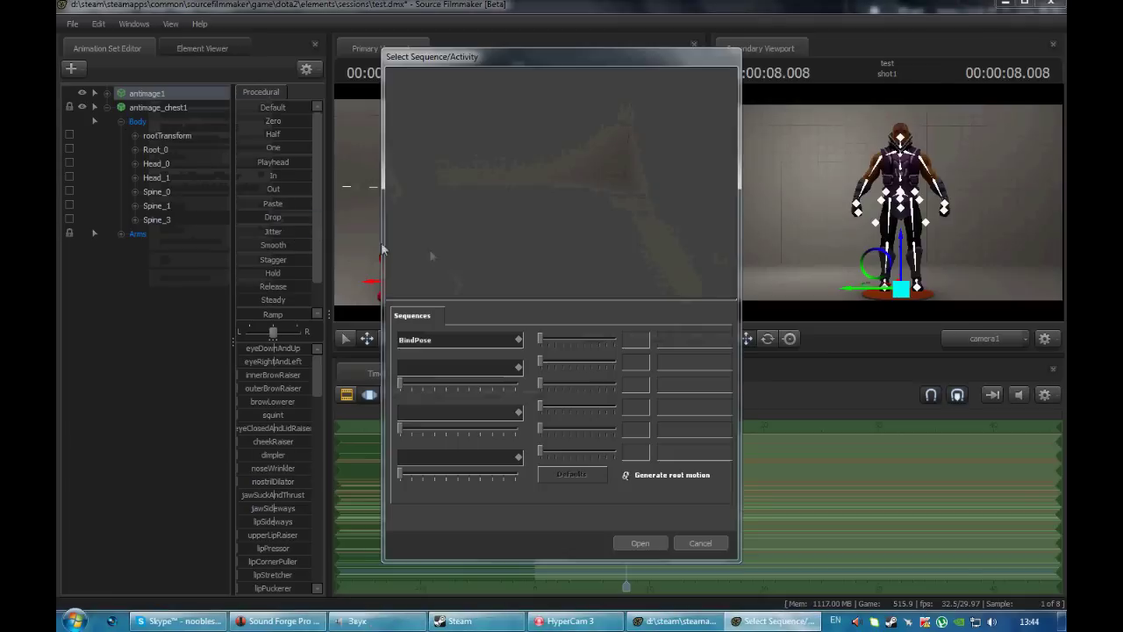
click(469, 340)
click(452, 381)
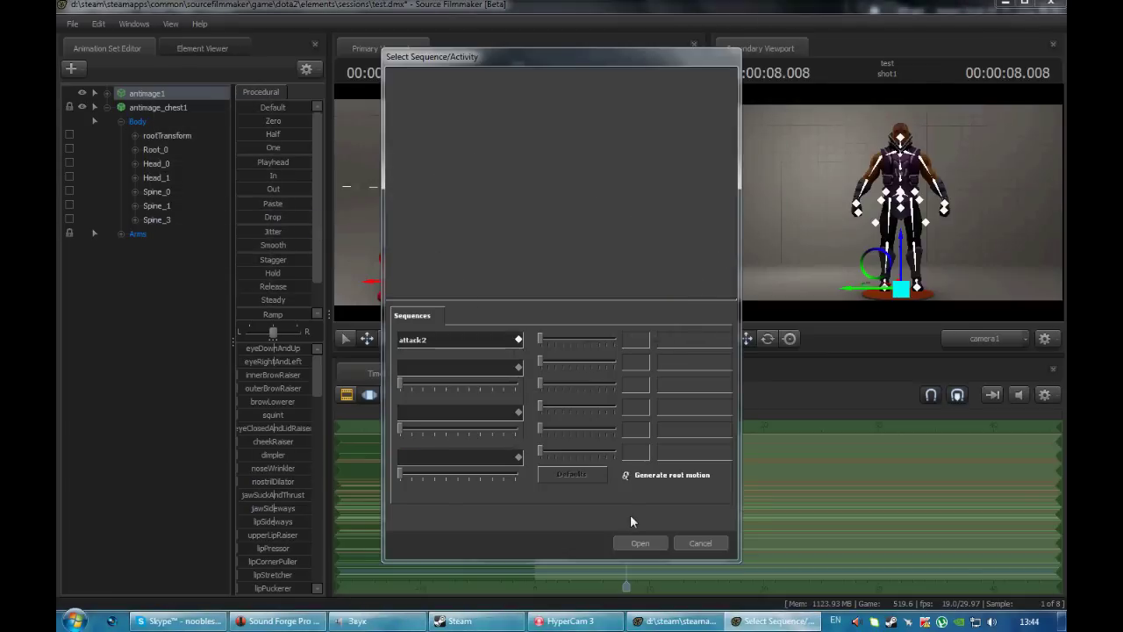
click(639, 543)
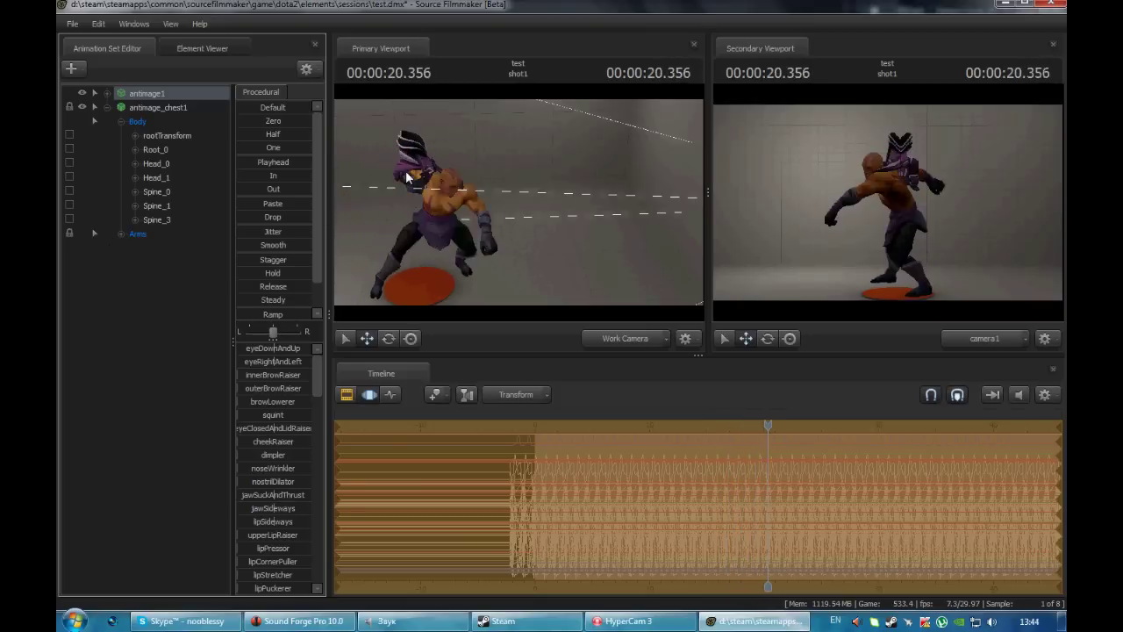
Step: Stop playback, undo the sequence import and bone unlocking, and collapse antimage_chest1
key(space)
key(ctrl+z)
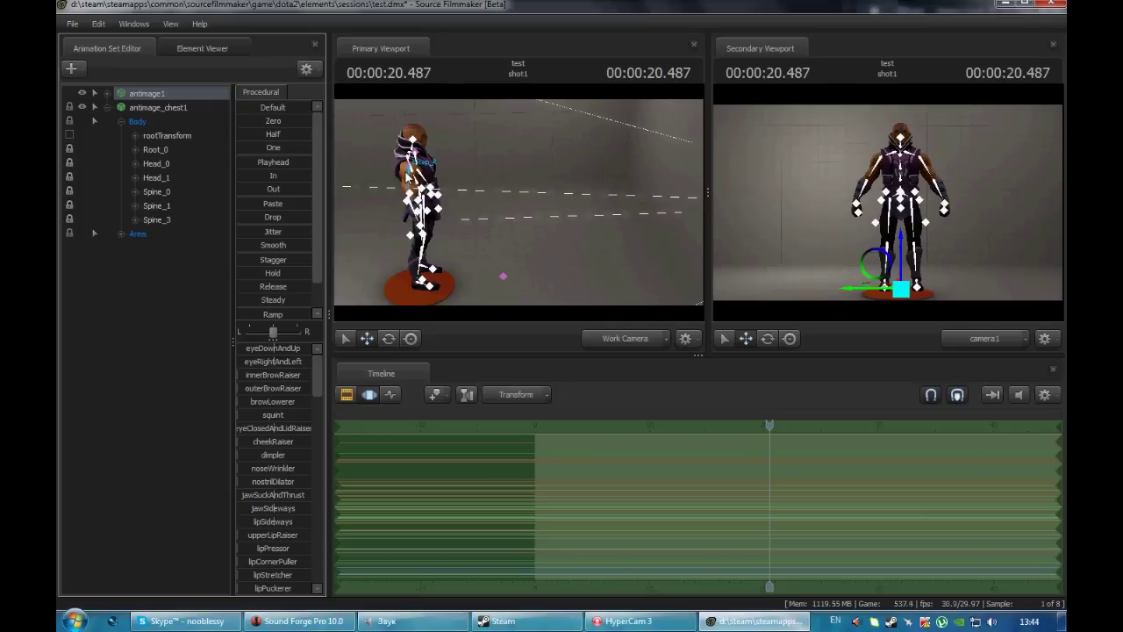
click(122, 122)
key(ctrl+z)
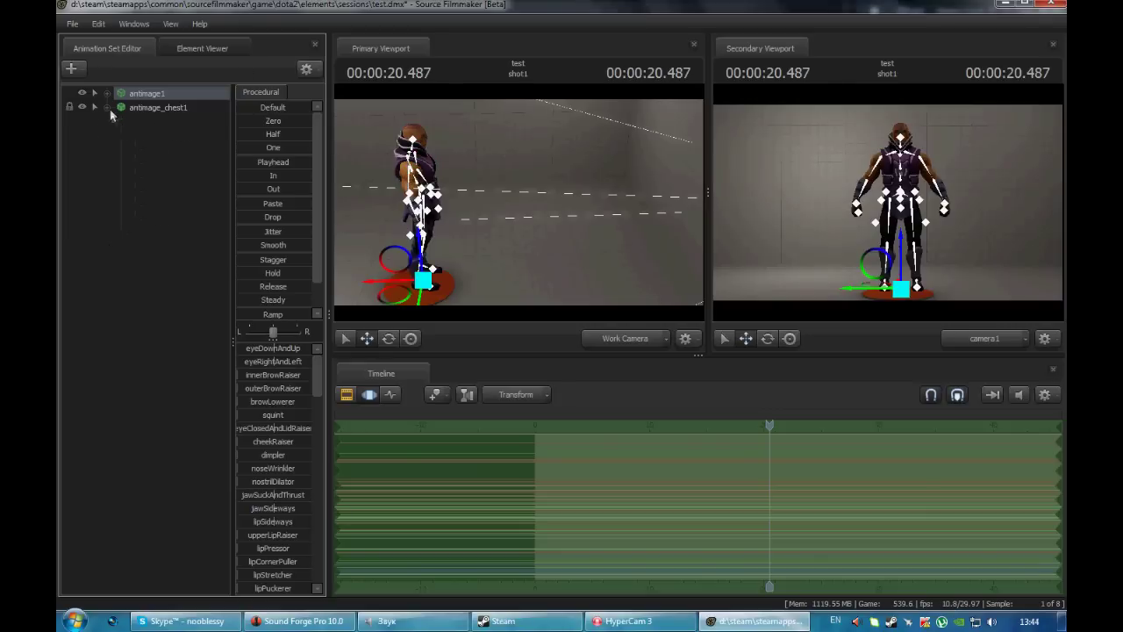
Step: Create an animation set for a new model using heroes\antimage\antimage_arms.mdl
right_click(121, 180)
click(166, 217)
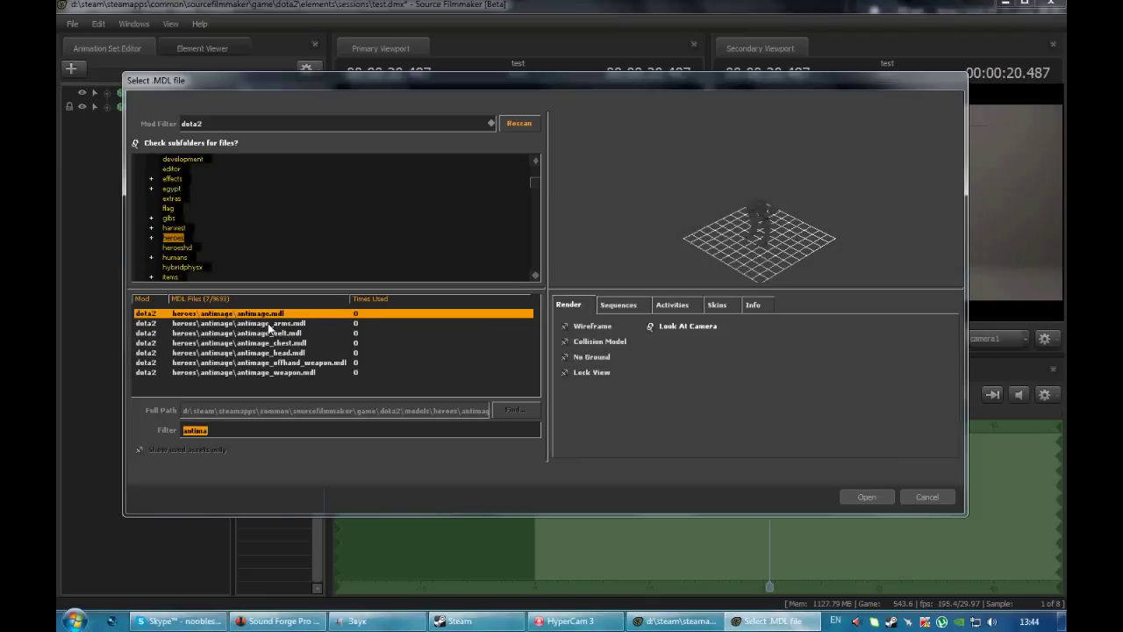
click(270, 324)
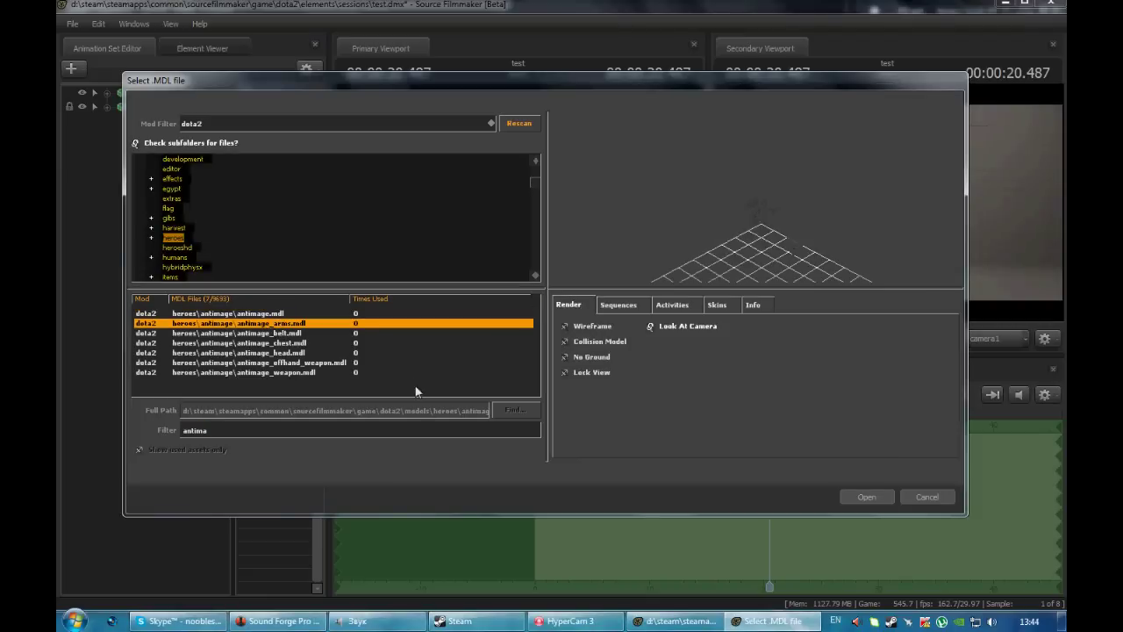
click(860, 497)
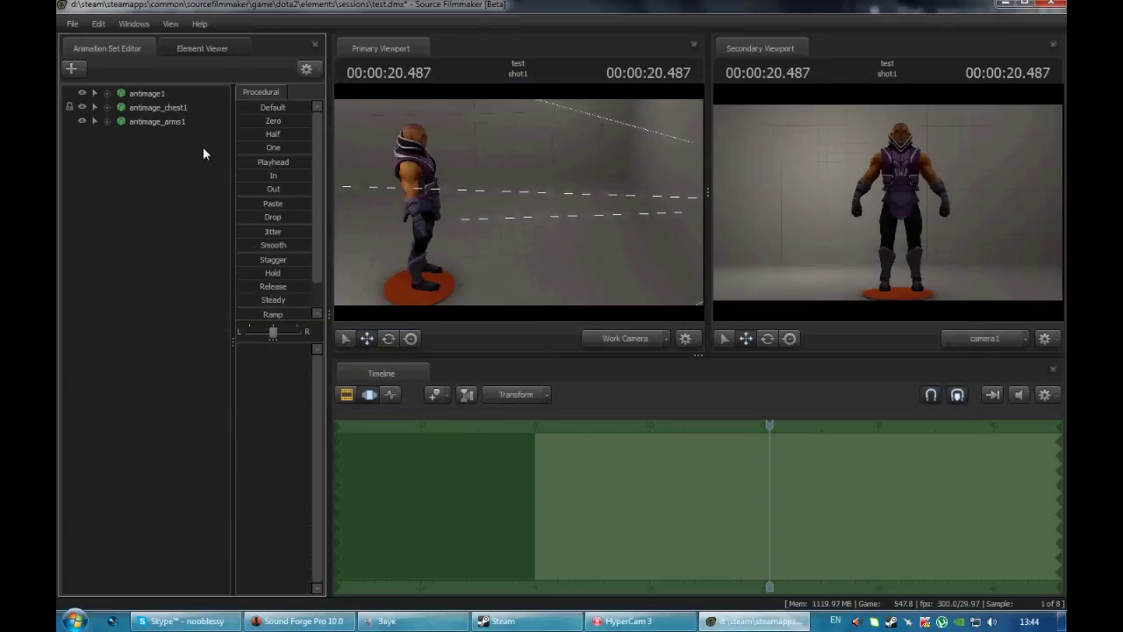
Step: Undo the creation of the antimage_arms1 animation set
drag(437, 208, 293, 181)
key(ctrl+z)
right_click(129, 133)
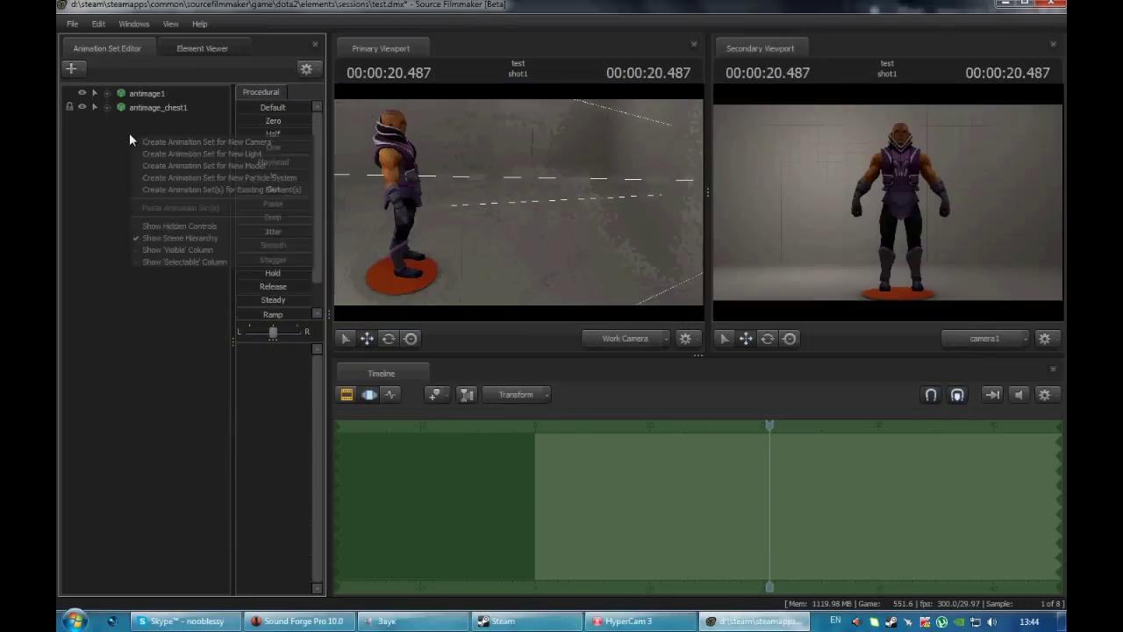
click(116, 126)
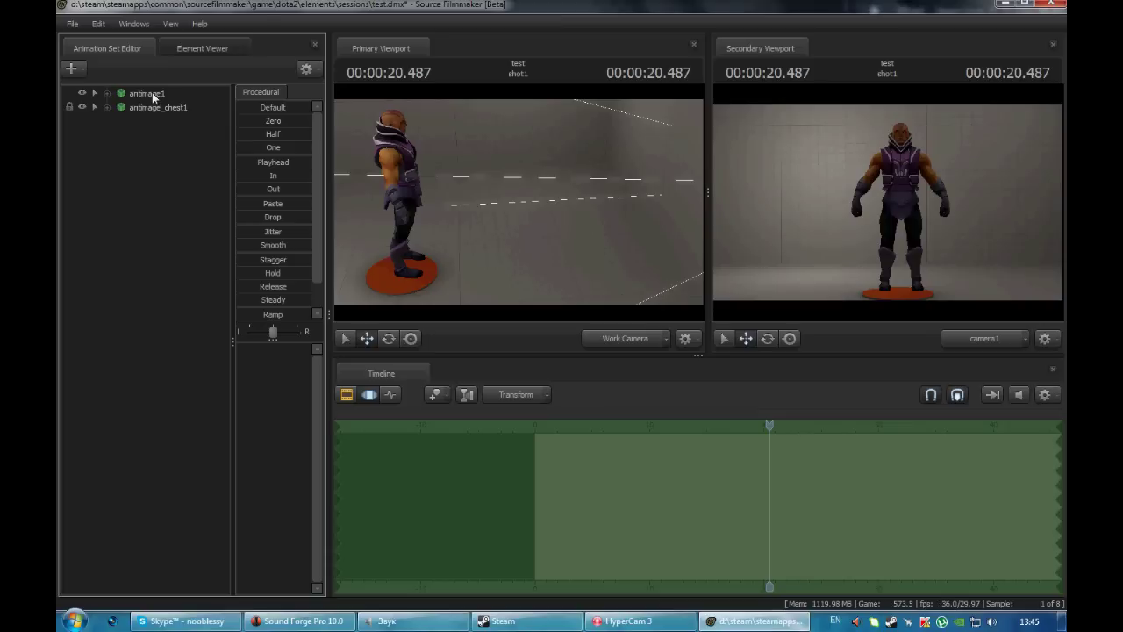
Step: Run the revzin_assemble_autoload rig script on antimage1 to load and attach its remaining equipment, and inspect the assembled hero
click(153, 94)
right_click(153, 97)
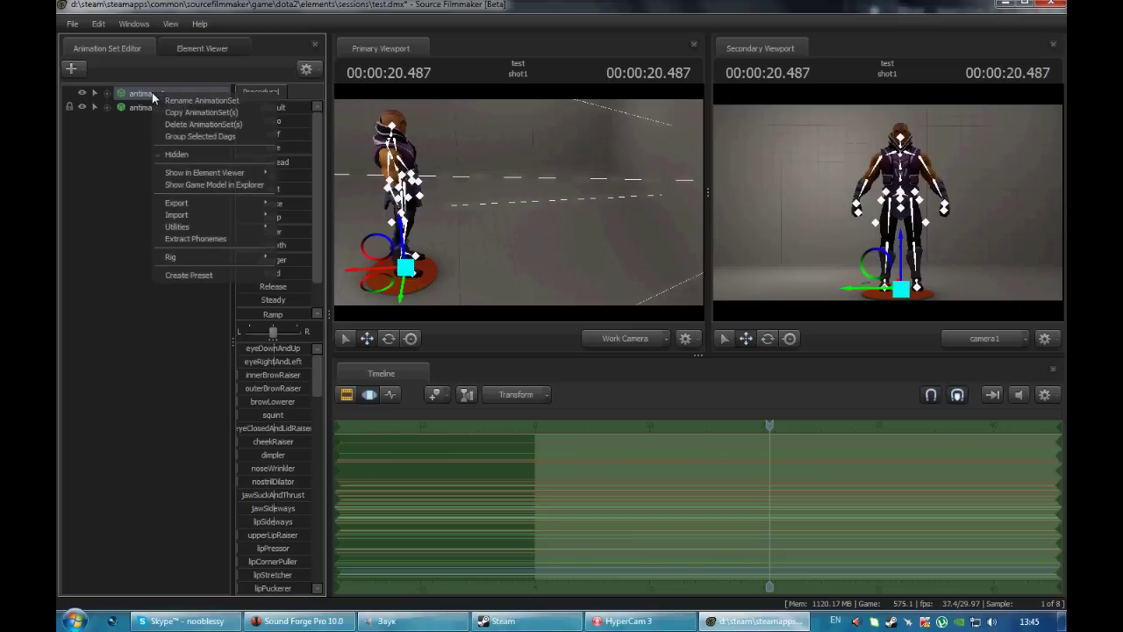
mouse_move(226, 255)
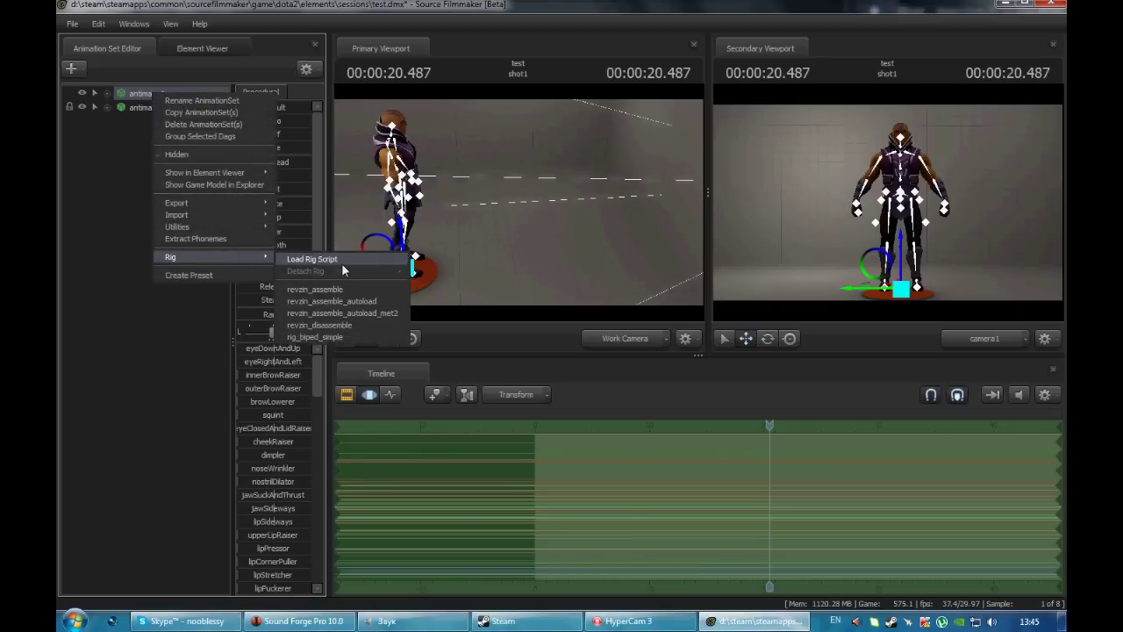
click(372, 302)
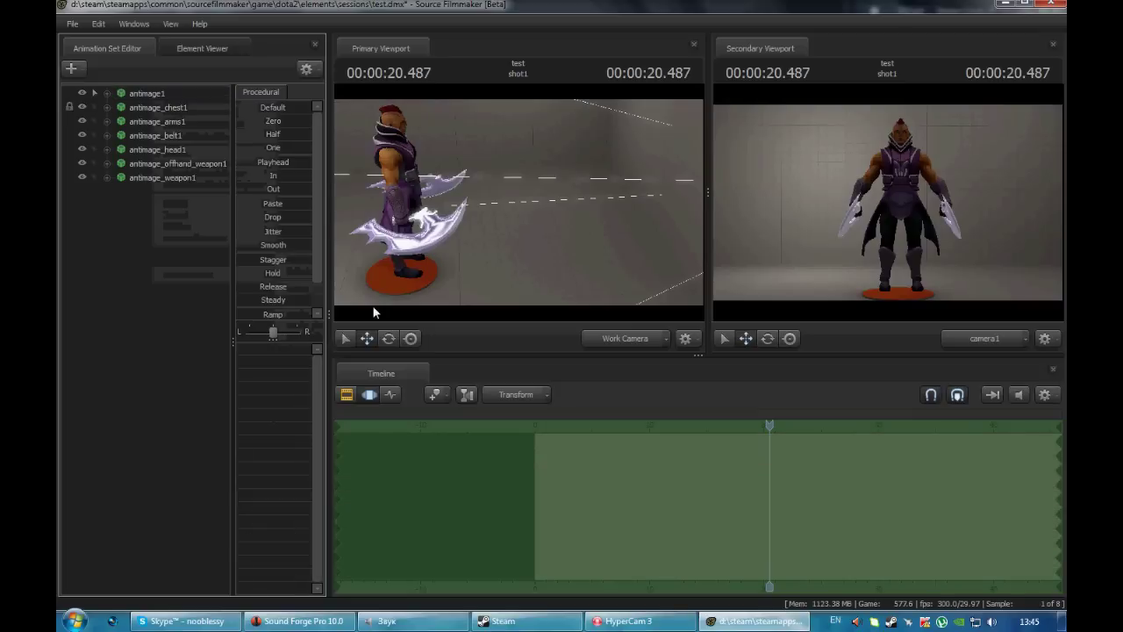
drag(368, 280, 298, 283)
drag(551, 198, 551, 198)
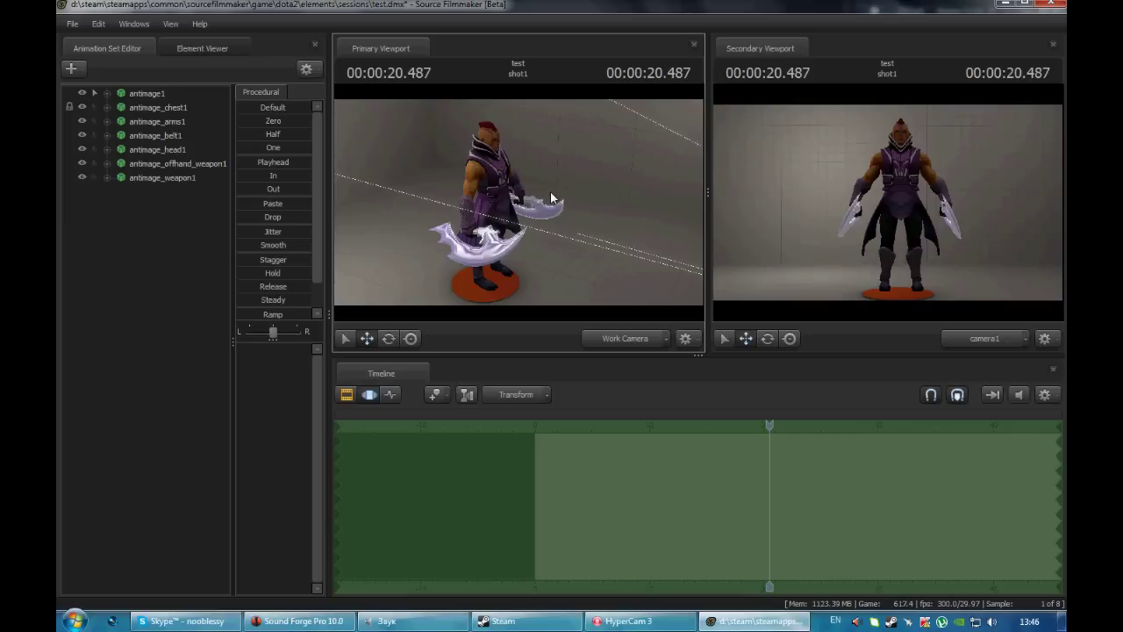
Step: Browse the dota2 items folder for Anti-Mage models and preview antimage_slasher_bracer.mdl in wireframe
right_click(160, 227)
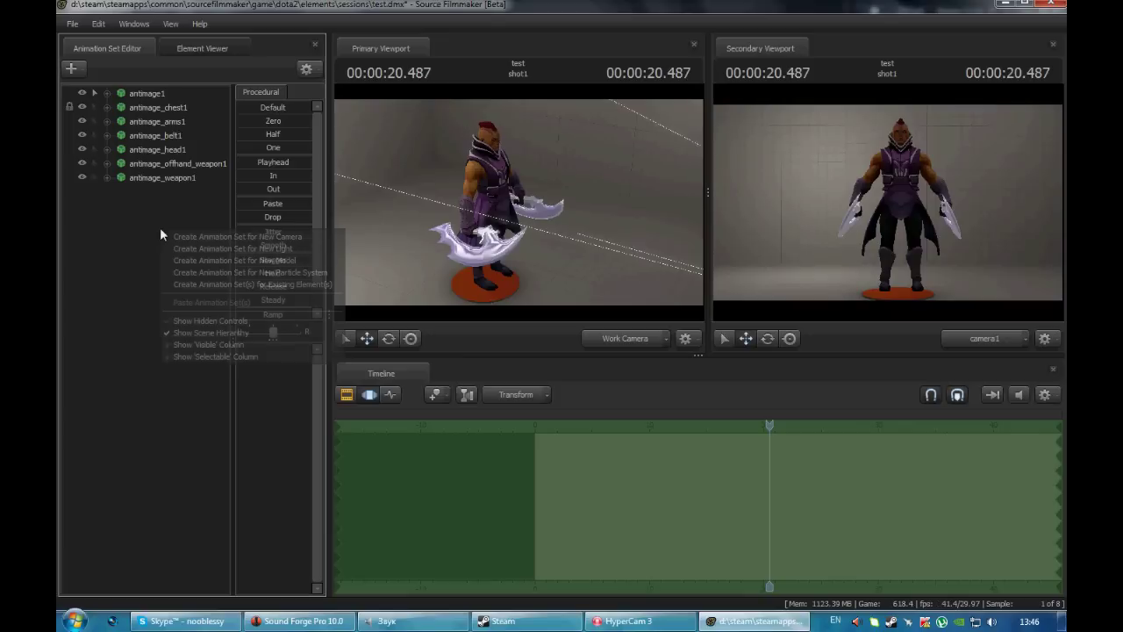
click(212, 256)
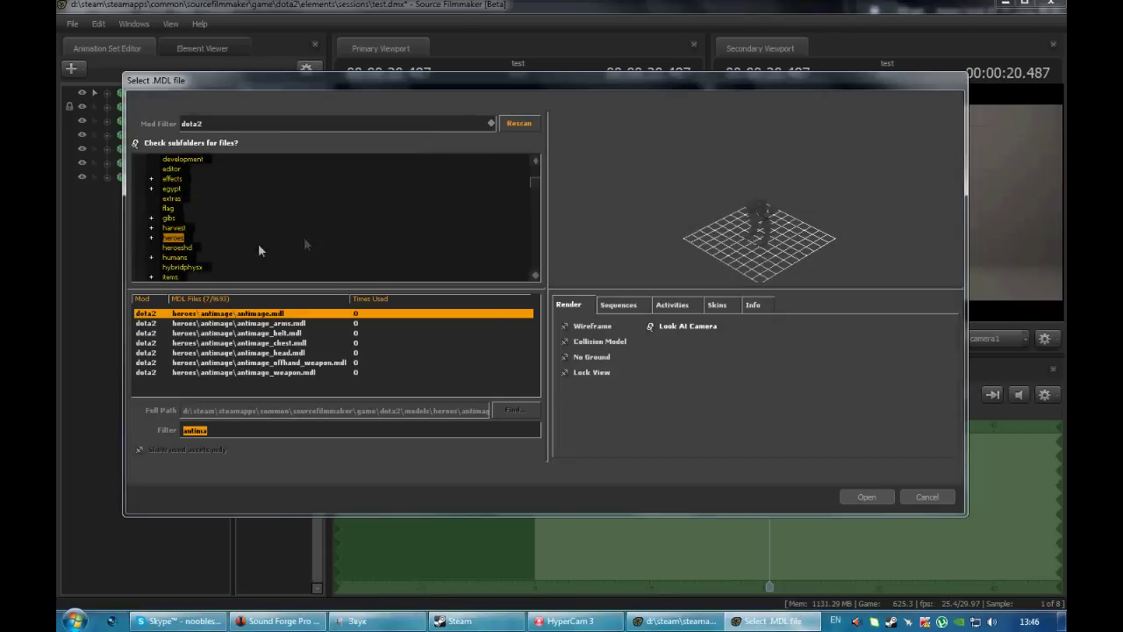
drag(536, 180, 536, 182)
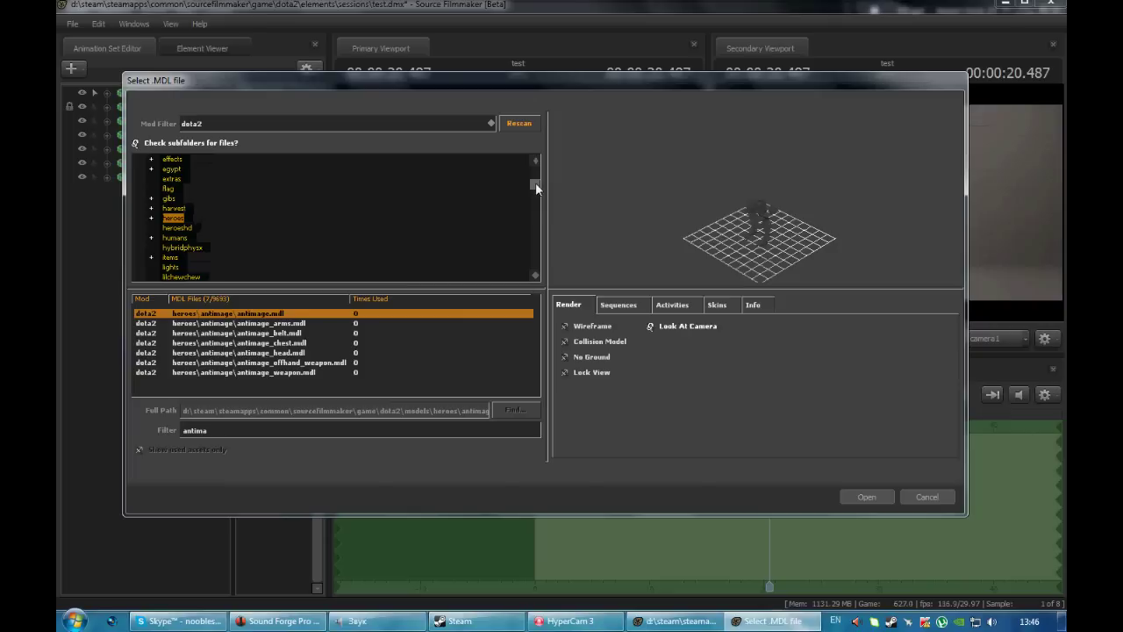
click(171, 258)
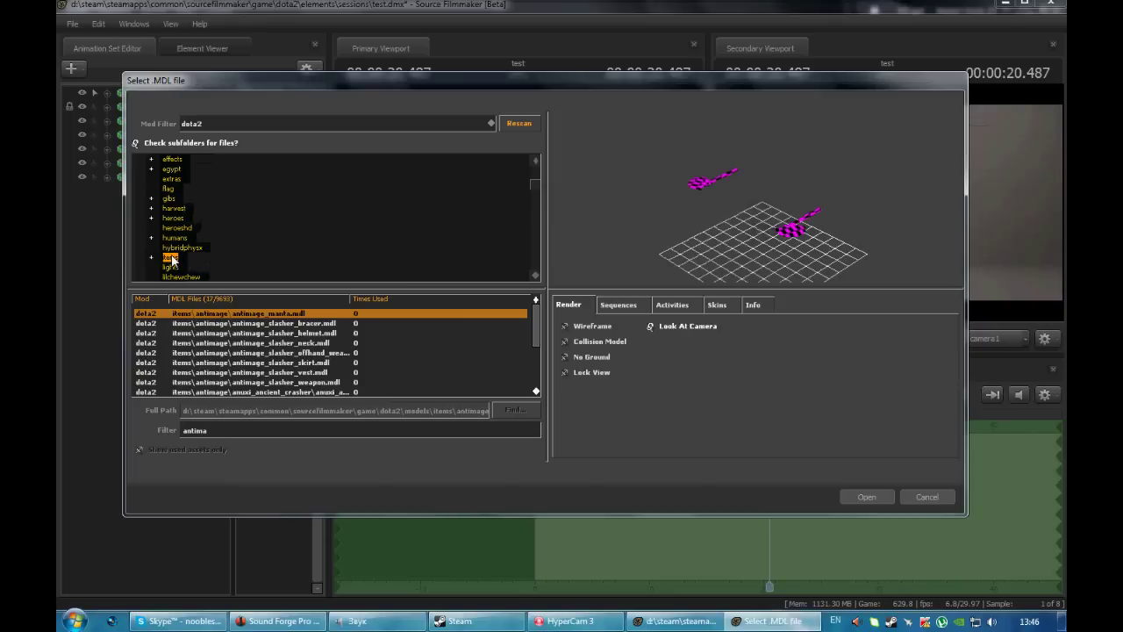
click(349, 324)
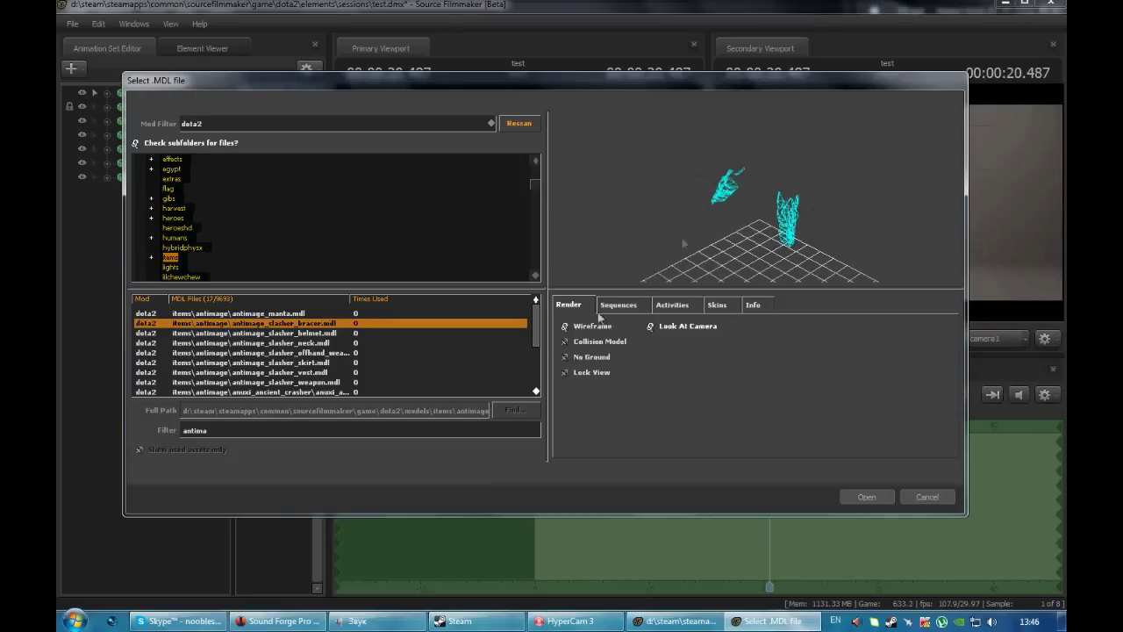
Step: Preview the Anti-Mage item models between antimage_manta and the anuxi_ancient_crasher item, then cancel the model selection
click(311, 343)
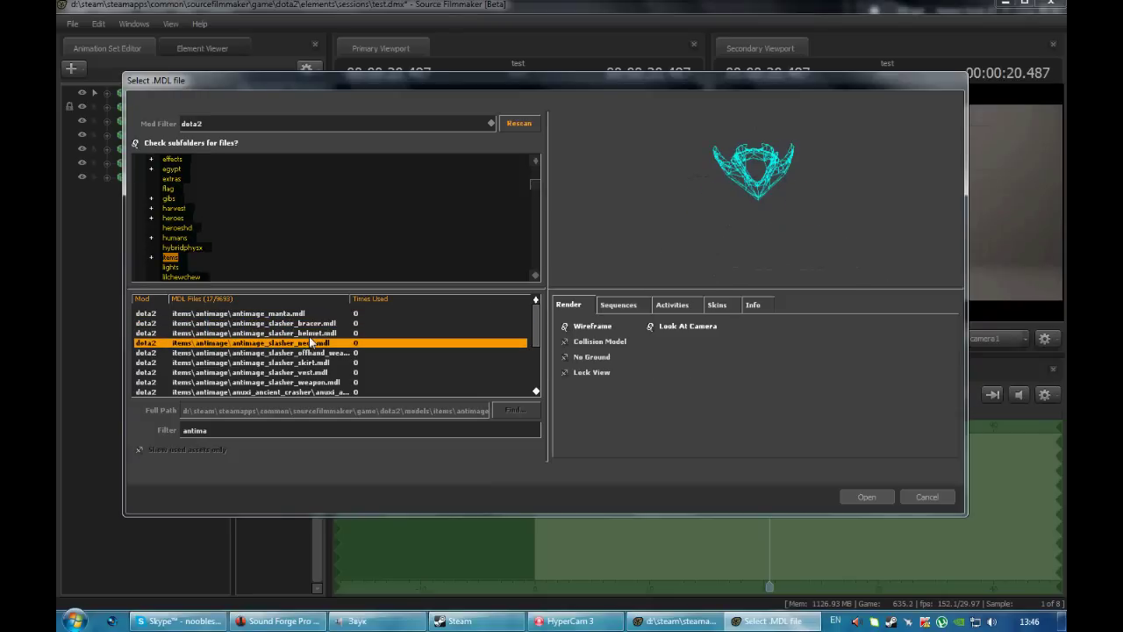
key(Down)
key(Down)
key(Down)
key(Down)
key(Down)
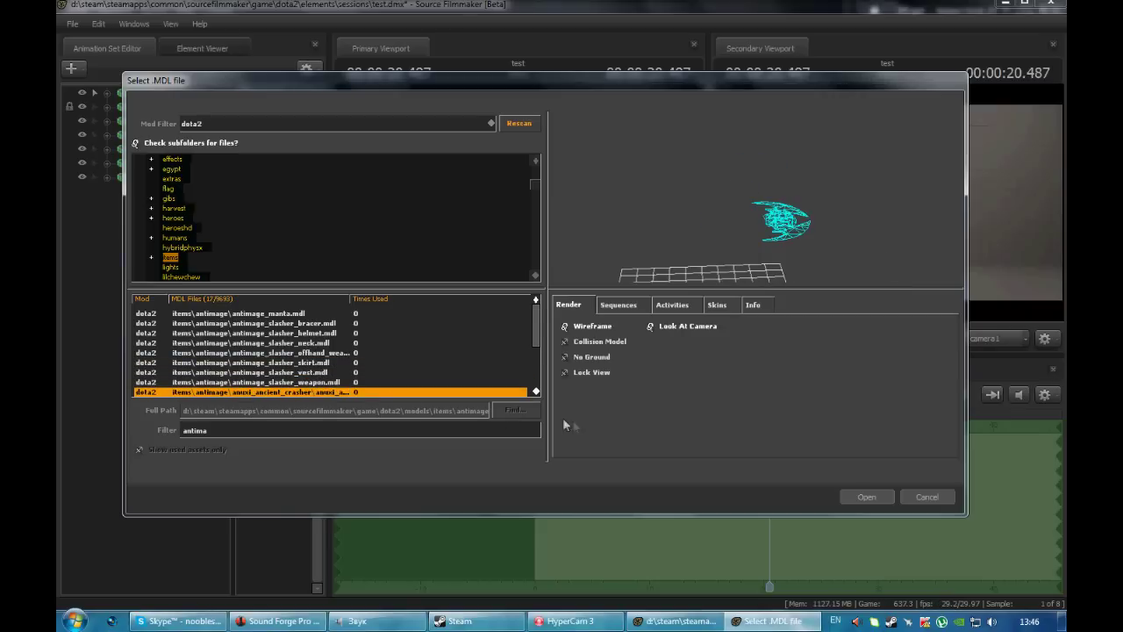
key(Up)
key(Up)
key(Up)
key(Up)
key(Up)
key(Up)
key(Up)
key(Up)
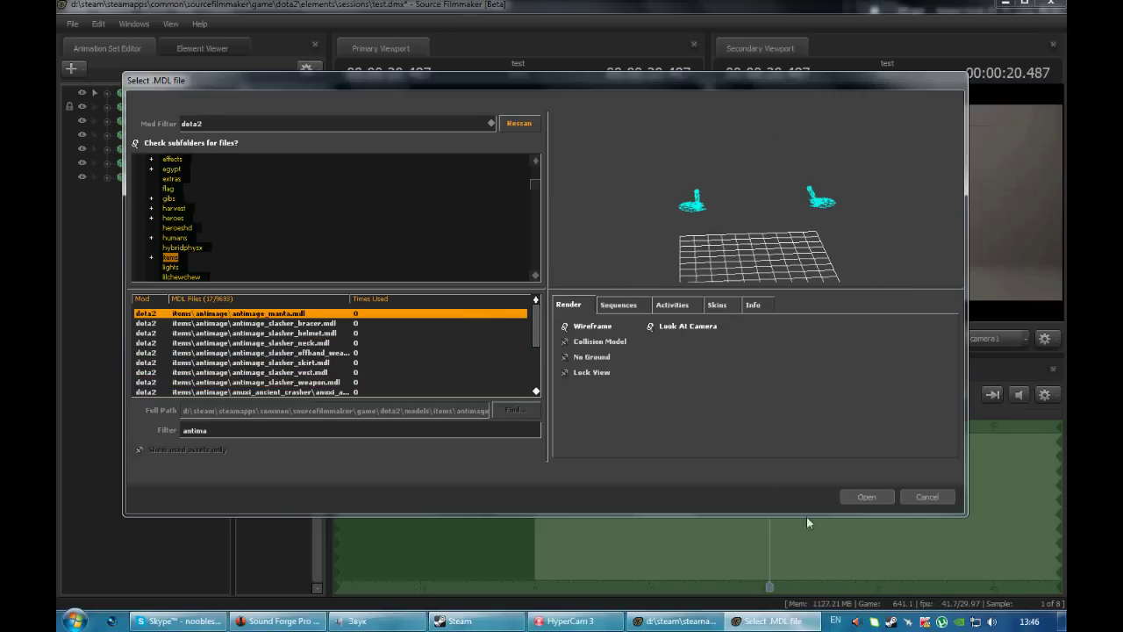
click(930, 497)
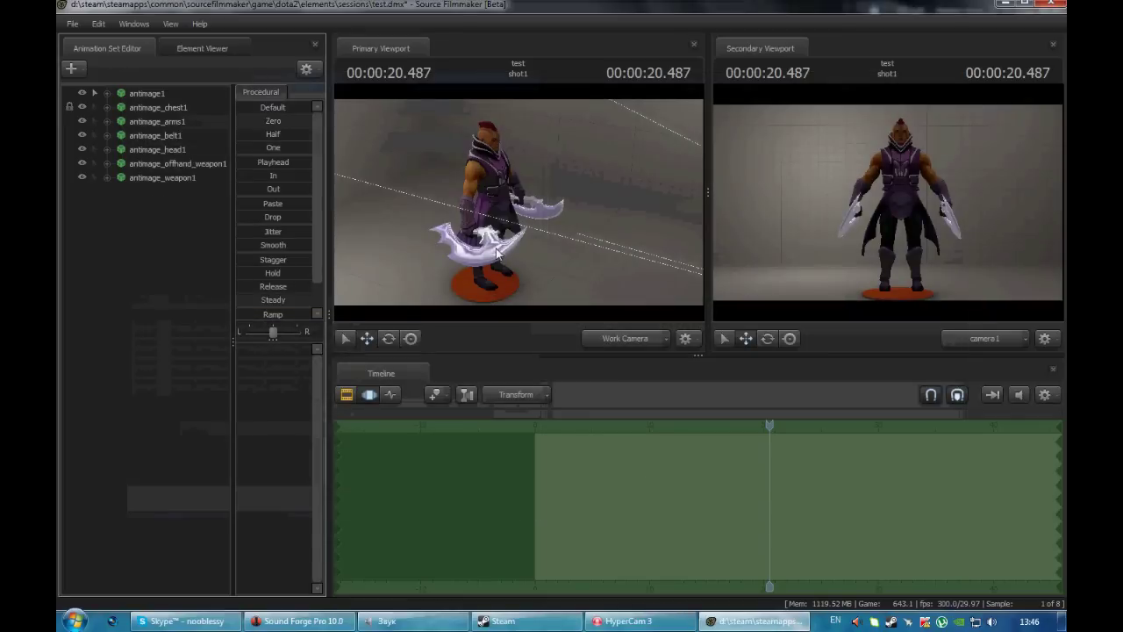
Step: Move the playhead to about 00:00:01.701 and review the movie, poster and image export options without exporting
drag(770, 428, 553, 456)
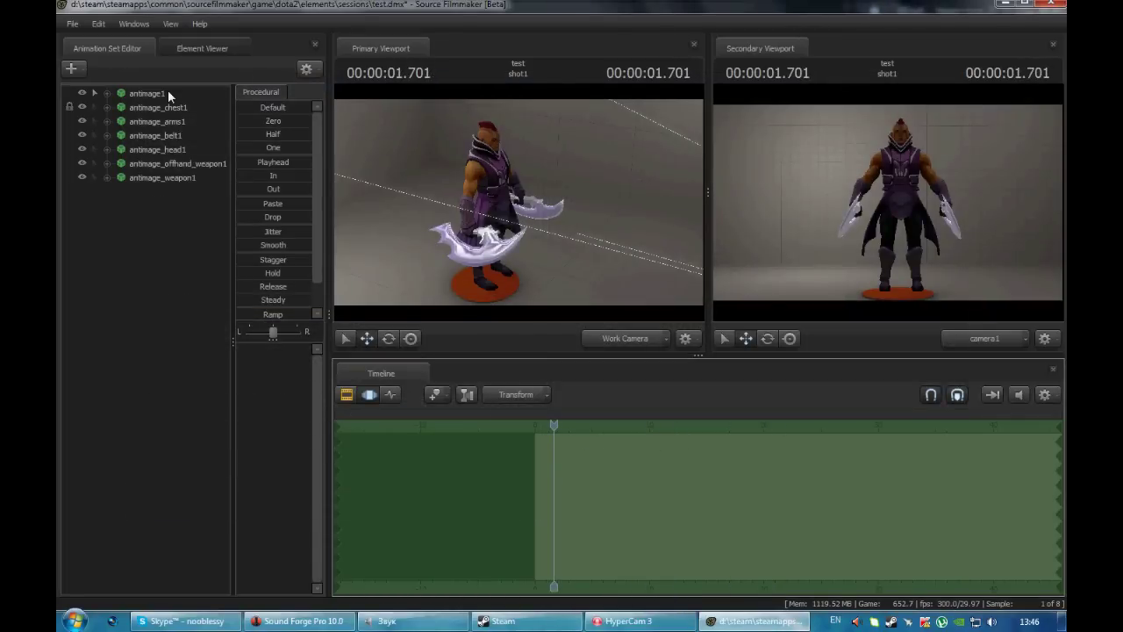
click(76, 25)
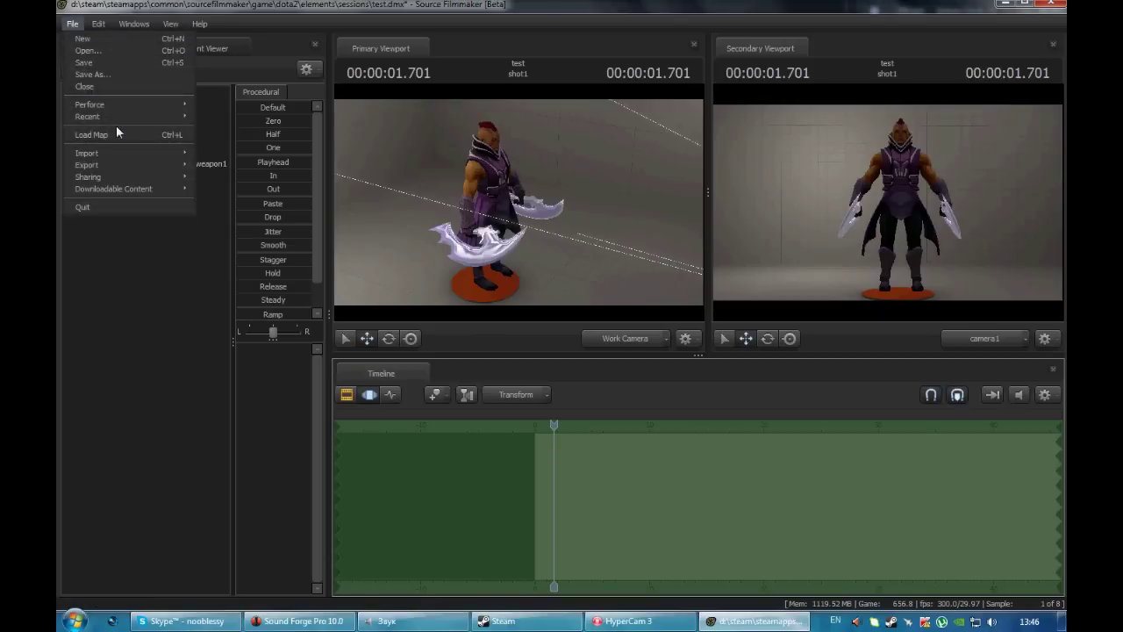
click(72, 24)
click(72, 23)
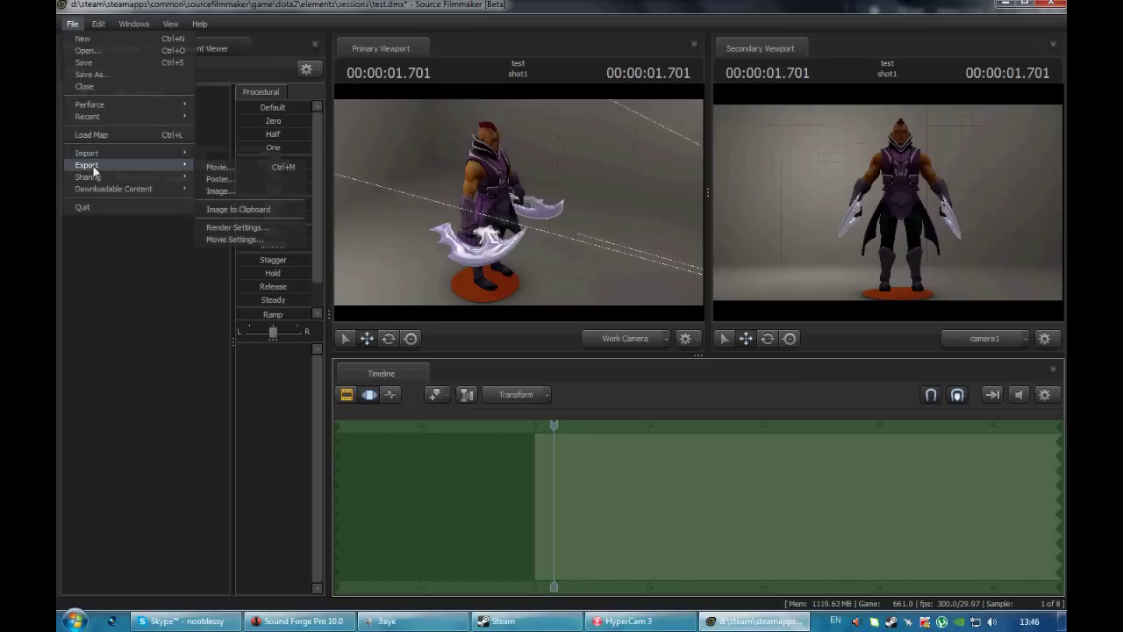
mouse_move(97, 176)
mouse_move(165, 165)
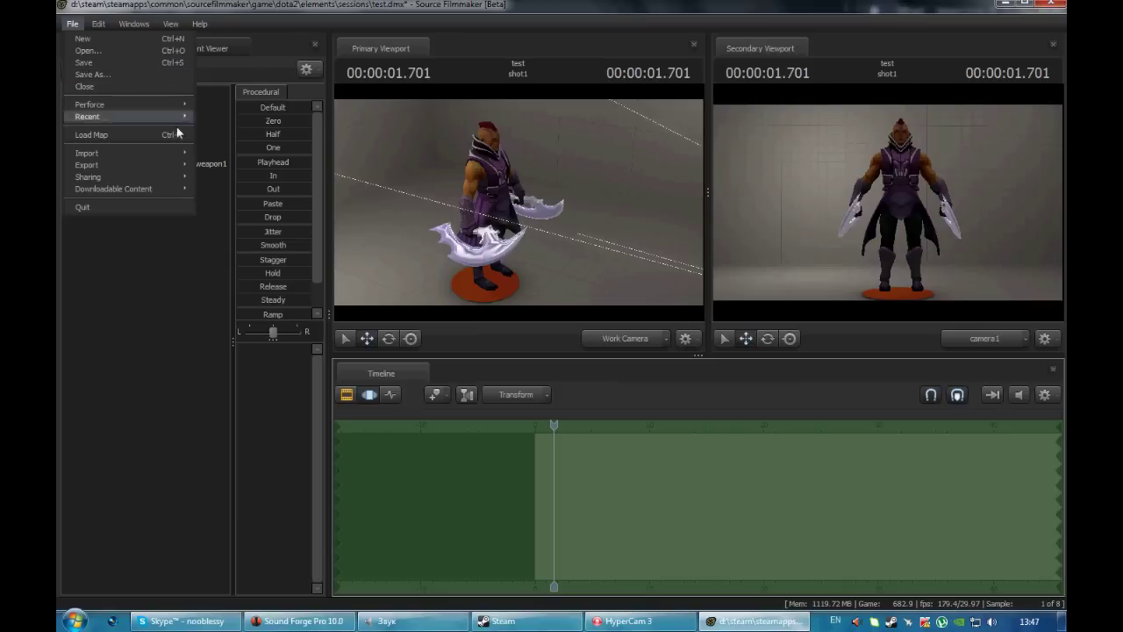
click(145, 371)
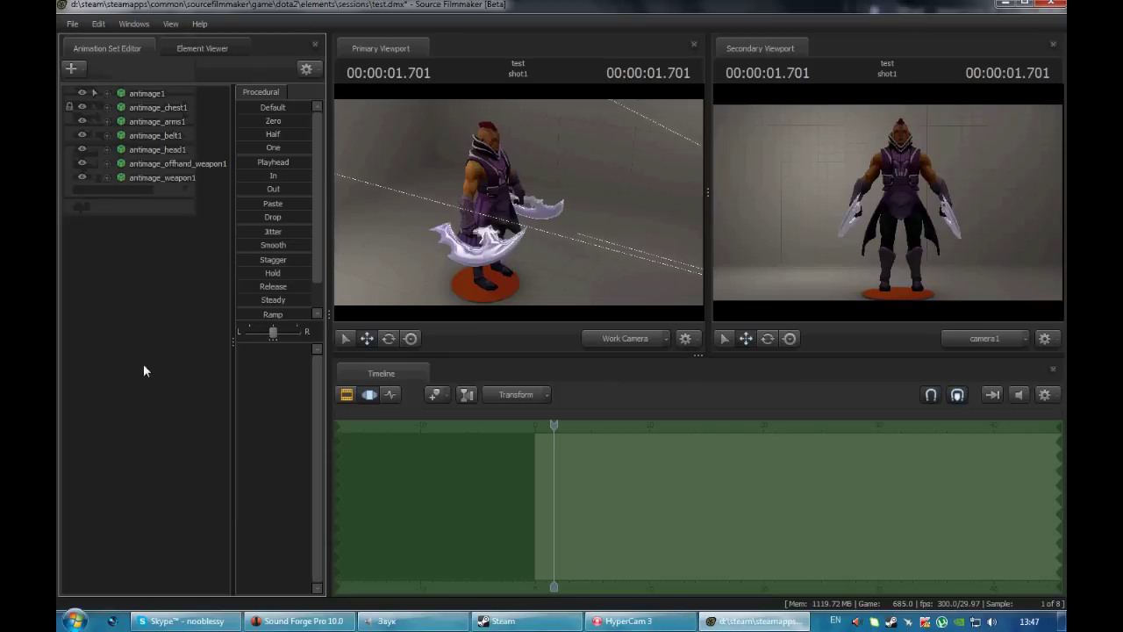